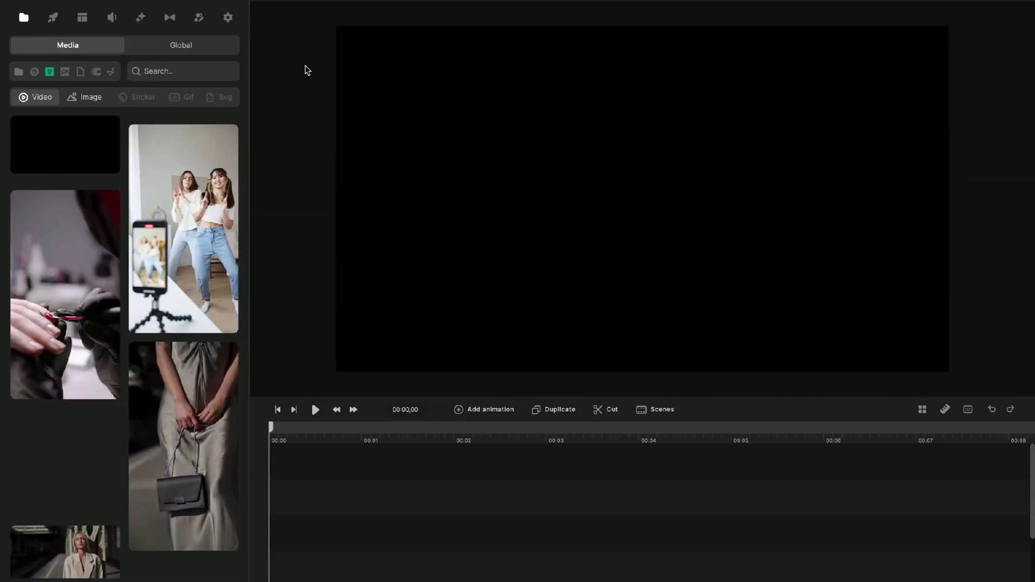
Step: Search the stock media library for "arts and crafts" and switch the results from videos to images
{"action": "type", "text": "arts and craf"}
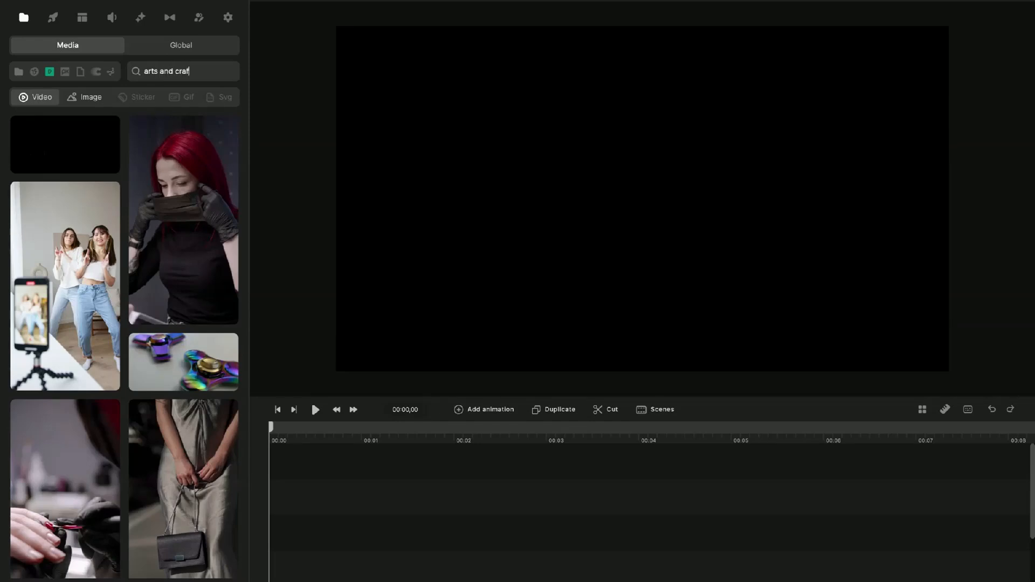
{"action": "type", "text": "ts"}
{"action": "key", "text": "Return"}
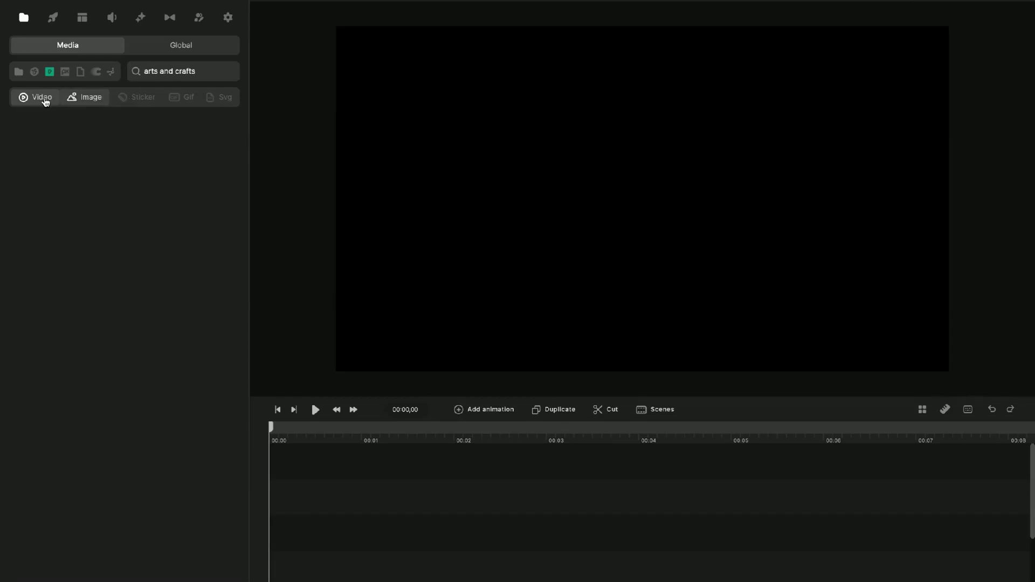
{"action": "left_click", "coordinate": [83, 97]}
Step: Place the first wheel-throwing clip, the spinning-pot clip and the bowl-trimming clip from the project media folder end to end on one timeline track
{"action": "left_click", "coordinate": [19, 72]}
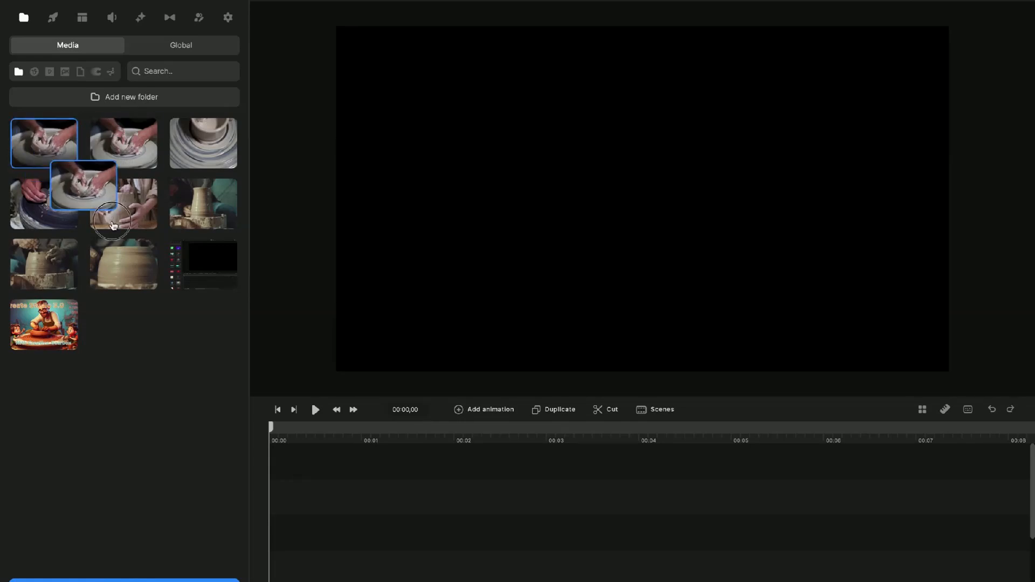
{"action": "left_click_drag", "start_coordinate": [45, 151], "coordinate": [314, 484]}
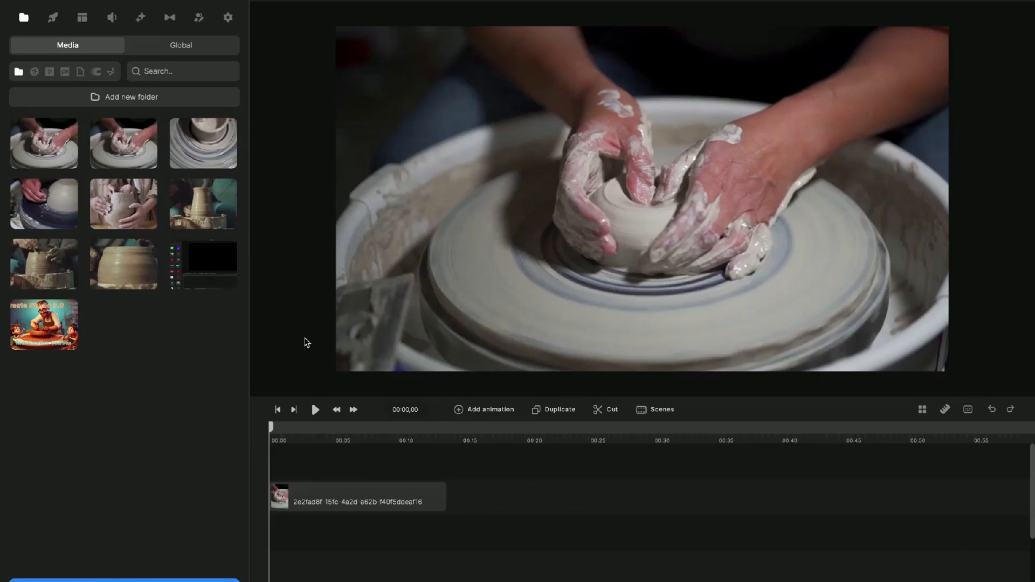
{"action": "left_click_drag", "start_coordinate": [203, 144], "coordinate": [478, 506]}
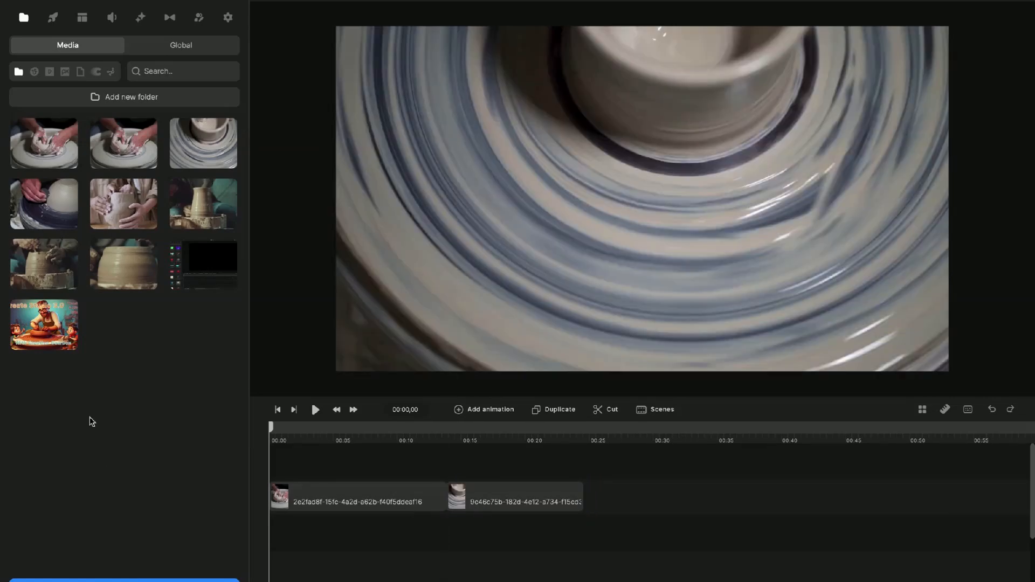
{"action": "left_click_drag", "start_coordinate": [46, 211], "coordinate": [634, 503]}
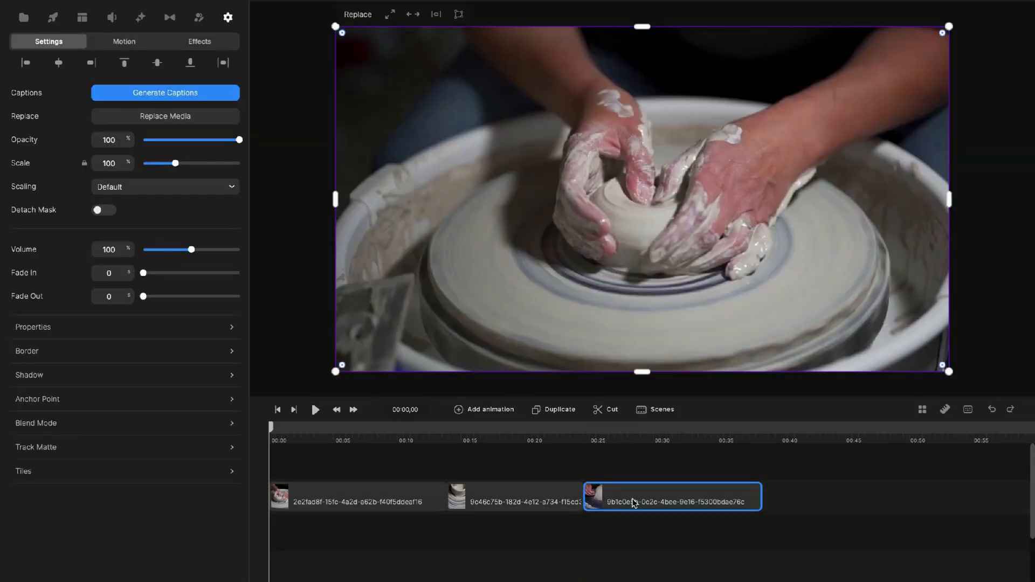
Step: Add the clip of hands shaping a clay pot directly after the third clip on the same track
{"action": "left_click", "coordinate": [25, 18]}
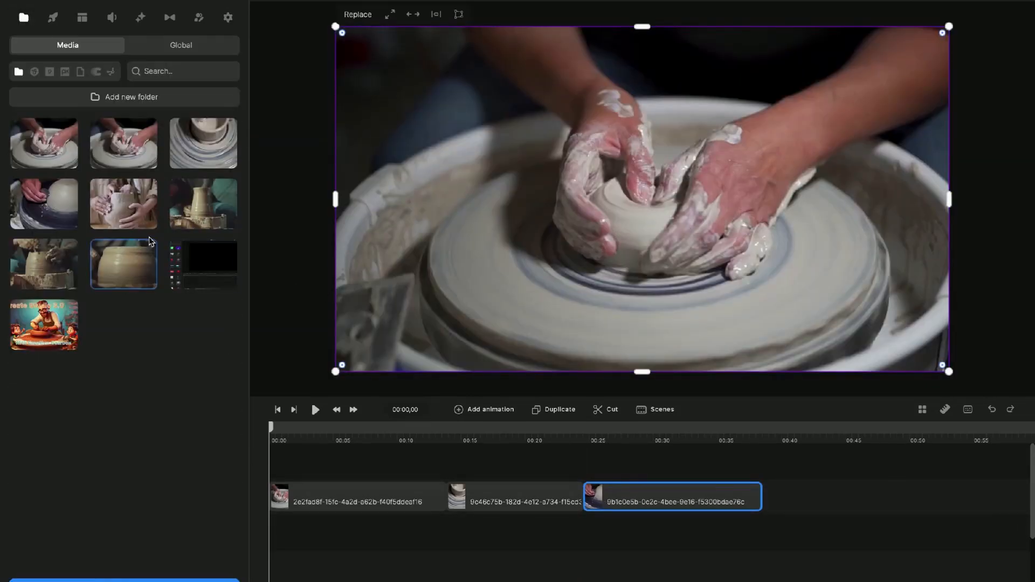
{"action": "left_click_drag", "start_coordinate": [121, 211], "coordinate": [758, 484]}
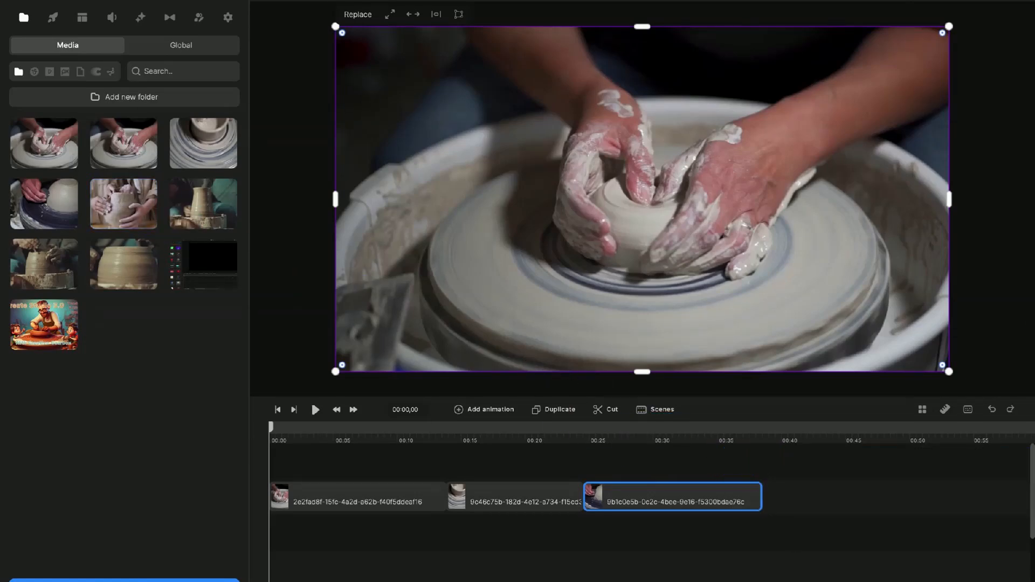
{"action": "scroll", "coordinate": [755, 518], "scroll_direction": "right", "scroll_amount": 3}
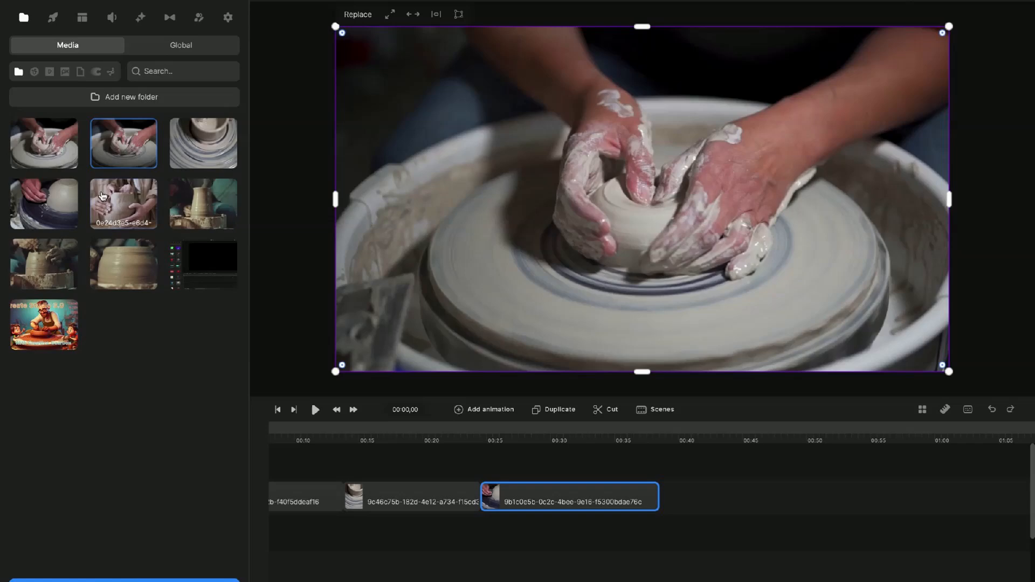
{"action": "left_click_drag", "start_coordinate": [102, 196], "coordinate": [691, 487]}
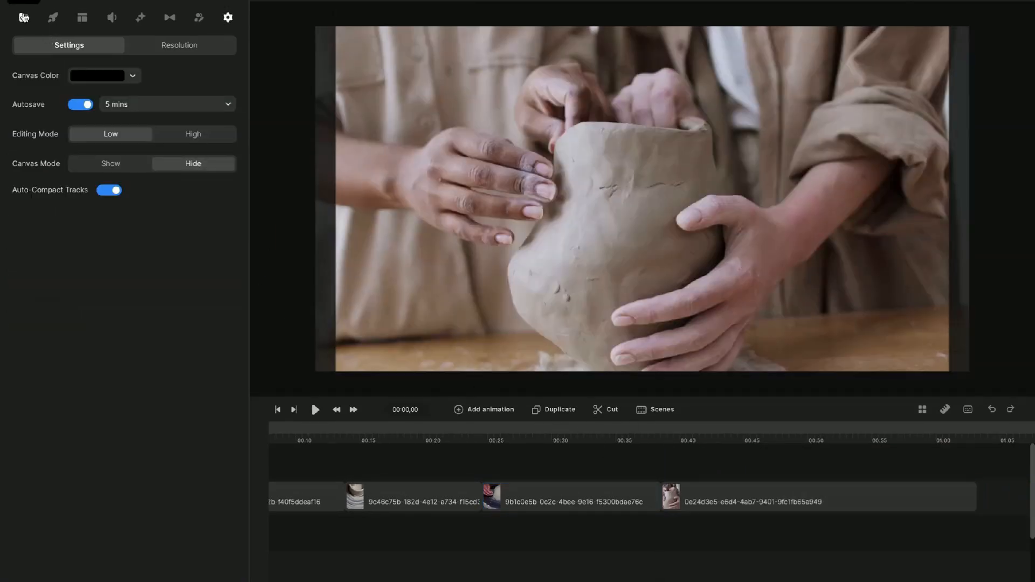
{"action": "left_click", "coordinate": [24, 17]}
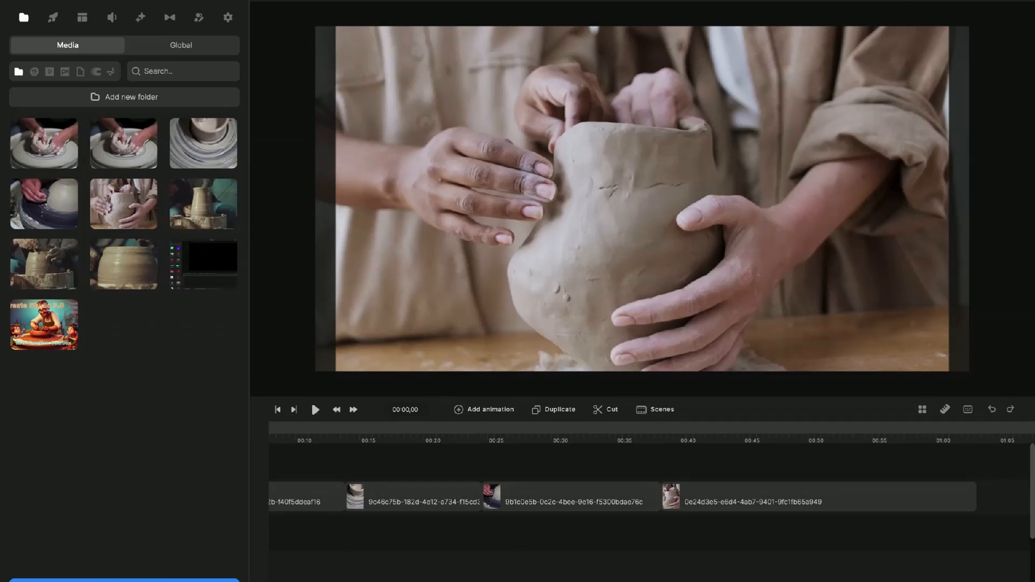
Step: Play back the cuts from the first to the second clip and from the second to the third clip
{"action": "scroll", "coordinate": [361, 539], "scroll_direction": "left", "scroll_amount": 3}
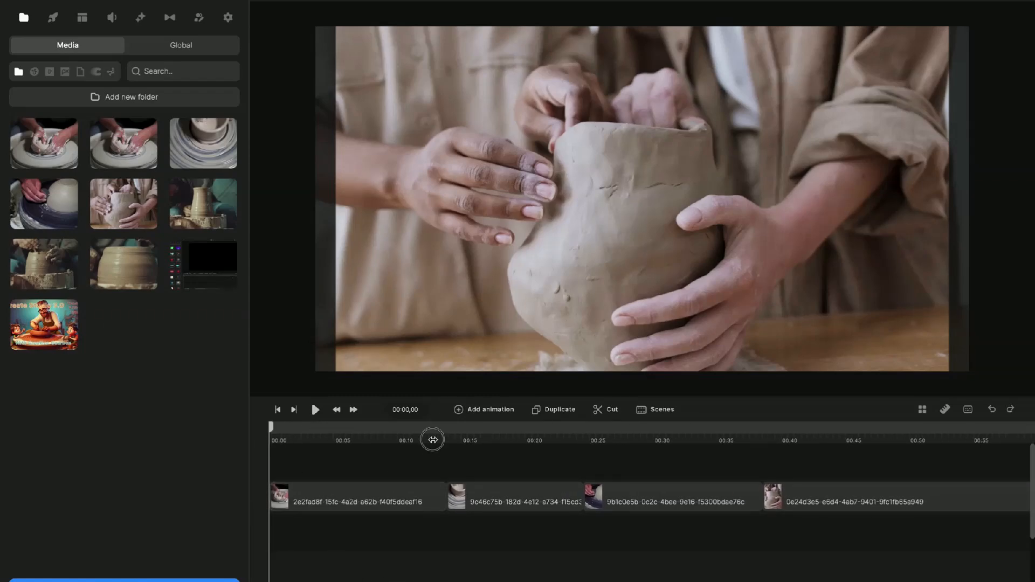
{"action": "left_click", "coordinate": [432, 440]}
{"action": "left_click", "coordinate": [316, 410]}
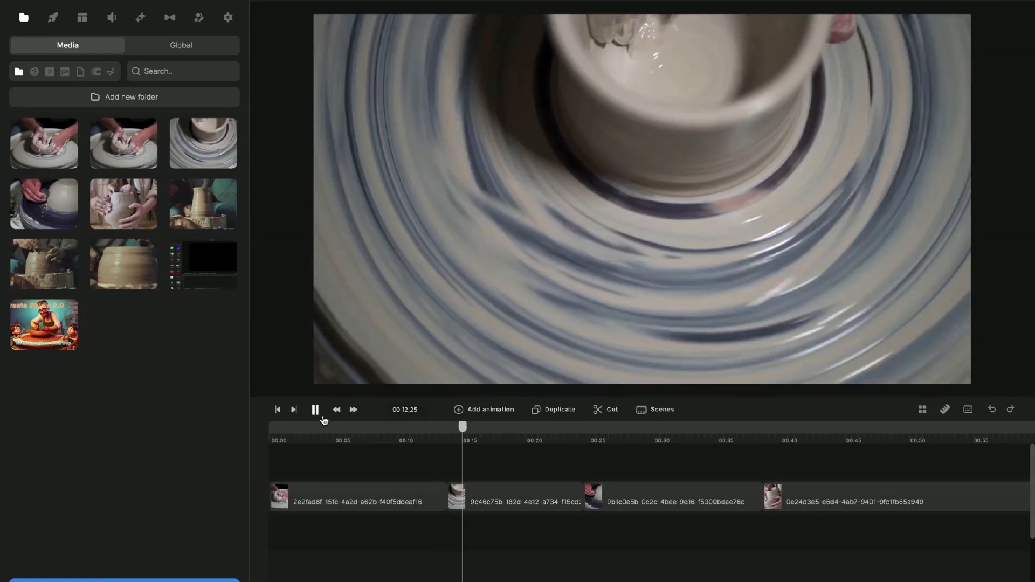
{"action": "left_click", "coordinate": [323, 418]}
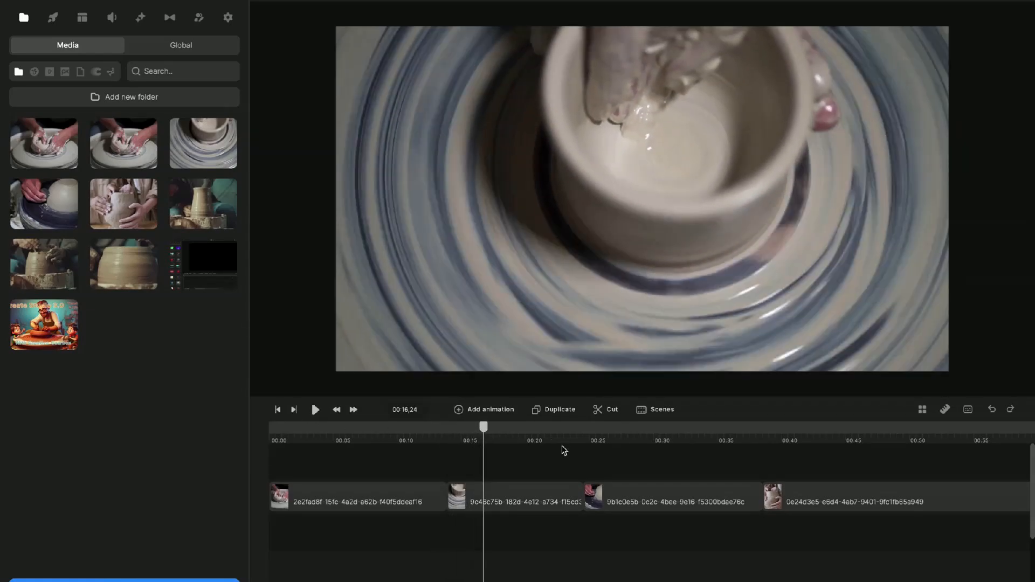
{"action": "left_click", "coordinate": [576, 445]}
{"action": "left_click", "coordinate": [317, 410]}
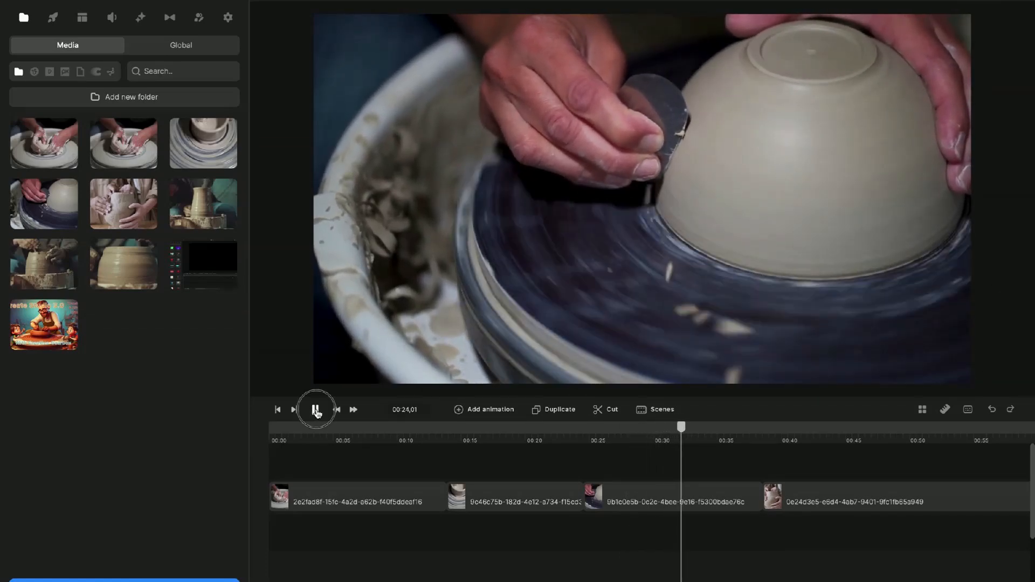
{"action": "left_click", "coordinate": [316, 411]}
Step: Add a Burn Through transition between the first and second clips
{"action": "left_click", "coordinate": [442, 502]}
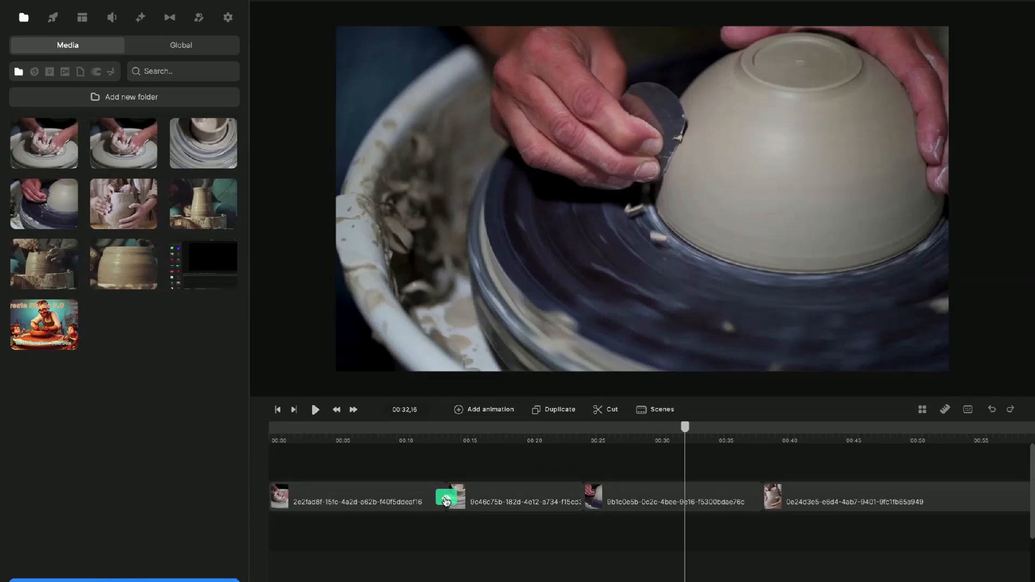
{"action": "left_click", "coordinate": [446, 499]}
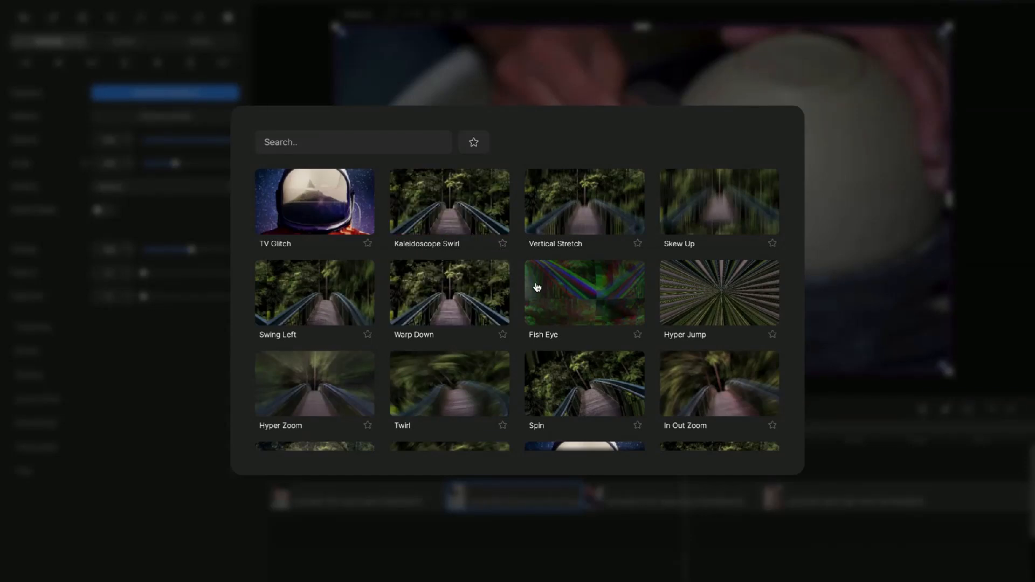
{"action": "scroll", "coordinate": [612, 316], "scroll_direction": "down", "scroll_amount": 5}
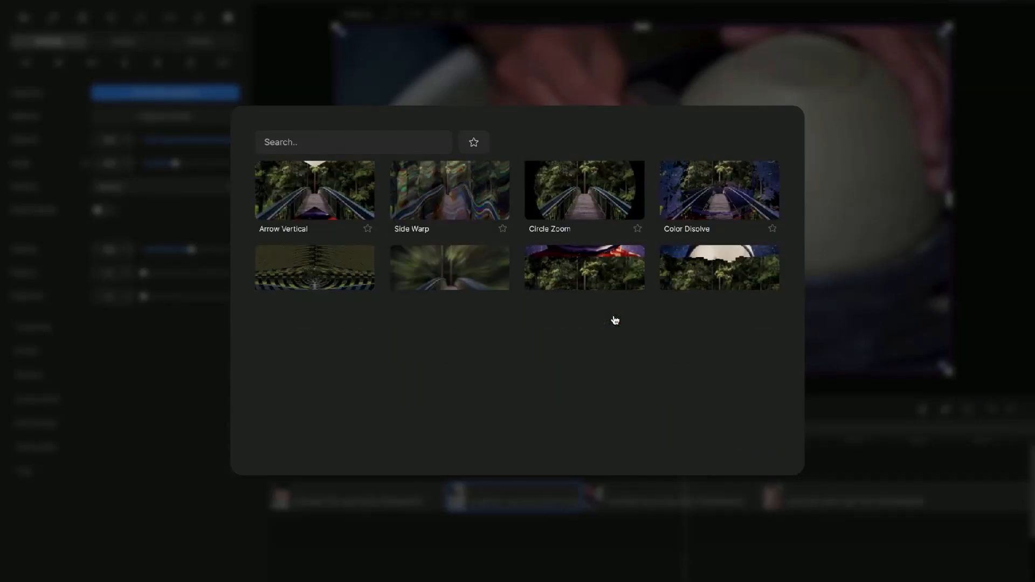
{"action": "scroll", "coordinate": [615, 321], "scroll_direction": "down", "scroll_amount": 3}
{"action": "scroll", "coordinate": [614, 321], "scroll_direction": "up", "scroll_amount": 5}
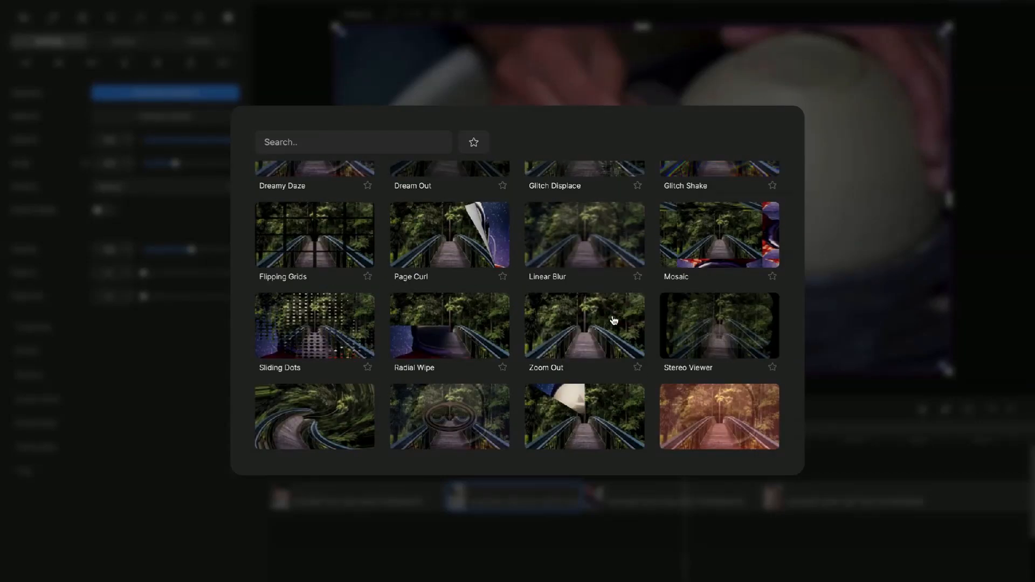
{"action": "scroll", "coordinate": [612, 319], "scroll_direction": "down", "scroll_amount": 2}
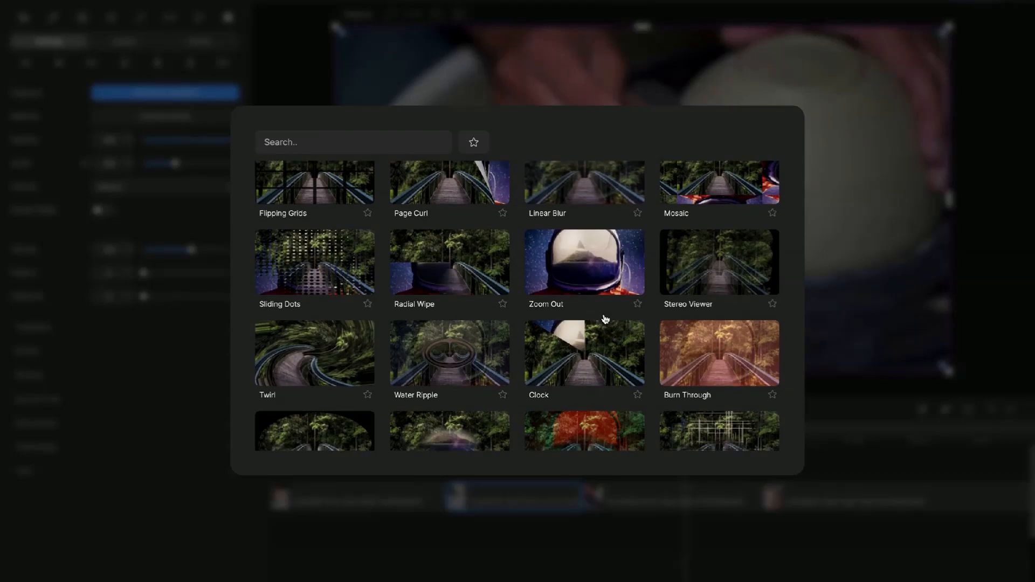
{"action": "scroll", "coordinate": [606, 323], "scroll_direction": "down", "scroll_amount": 1}
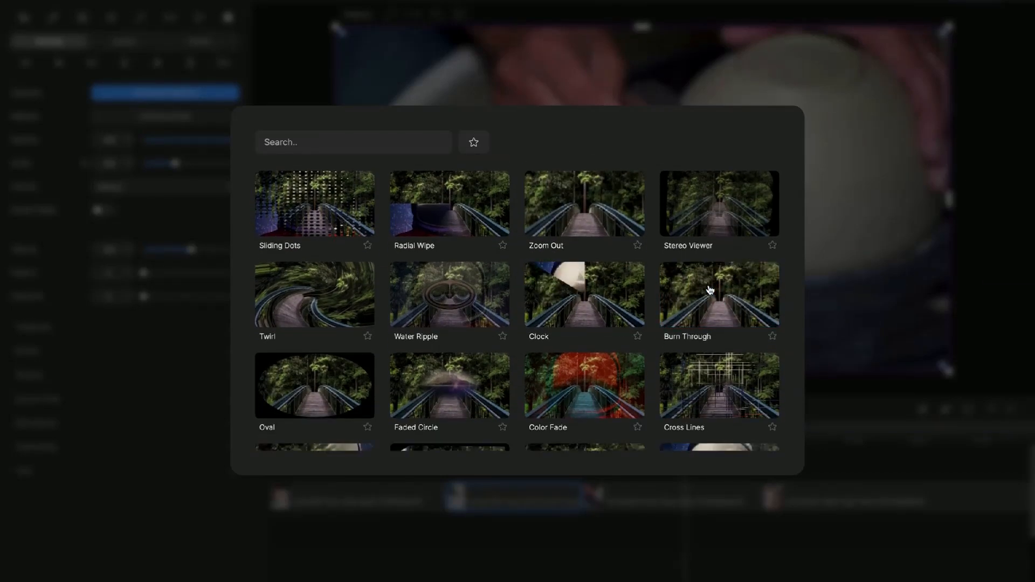
{"action": "left_click", "coordinate": [706, 305]}
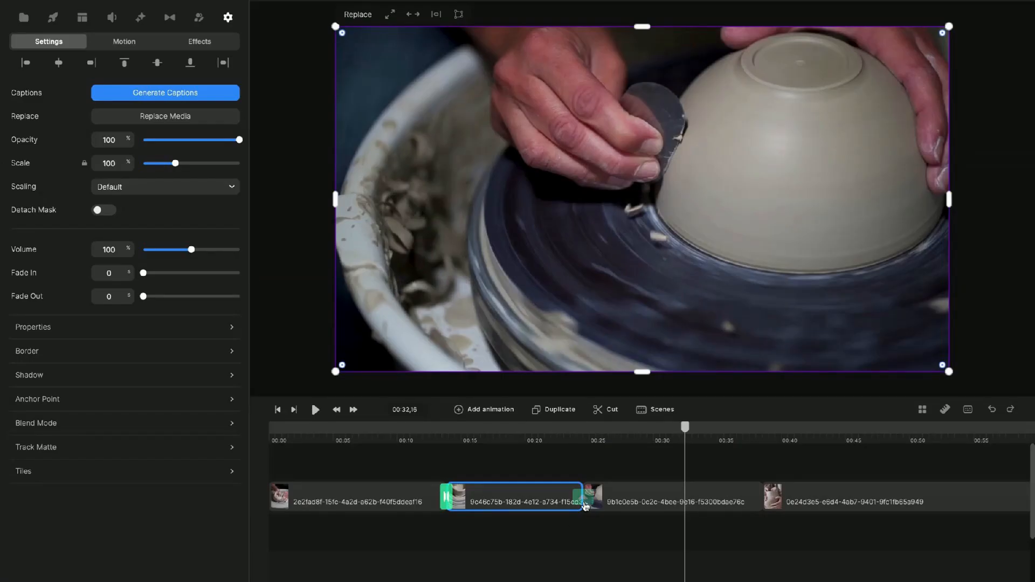
Step: Add a Fade transition between the second and third clips
{"action": "left_click", "coordinate": [586, 505]}
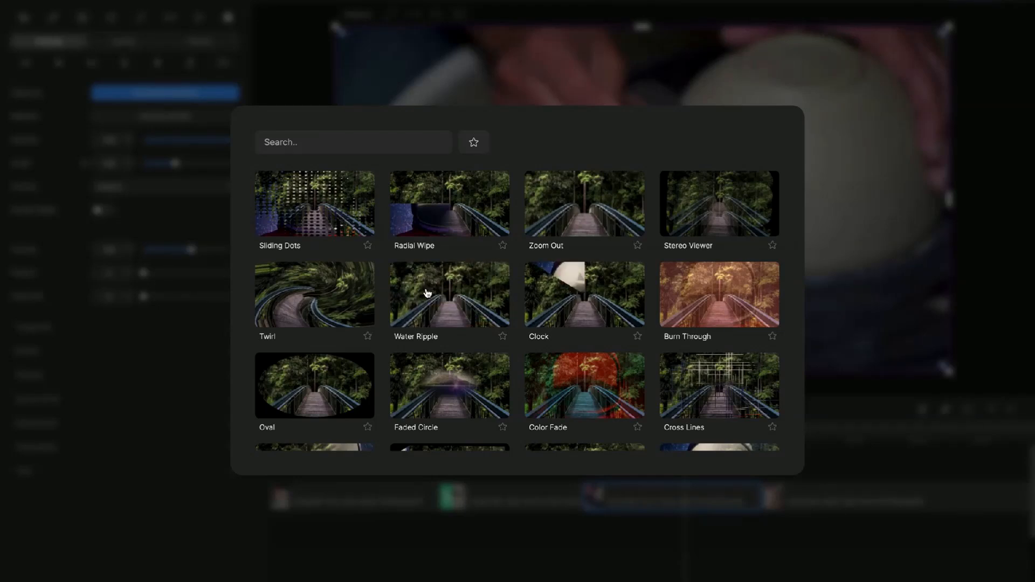
{"action": "scroll", "coordinate": [427, 292], "scroll_direction": "down", "scroll_amount": 4}
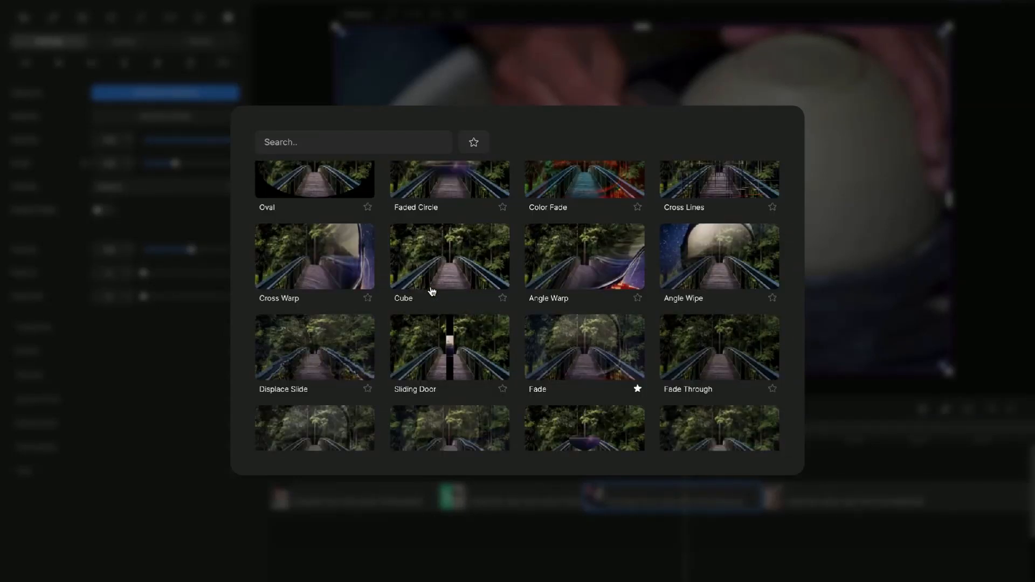
{"action": "scroll", "coordinate": [432, 291], "scroll_direction": "down", "scroll_amount": 3}
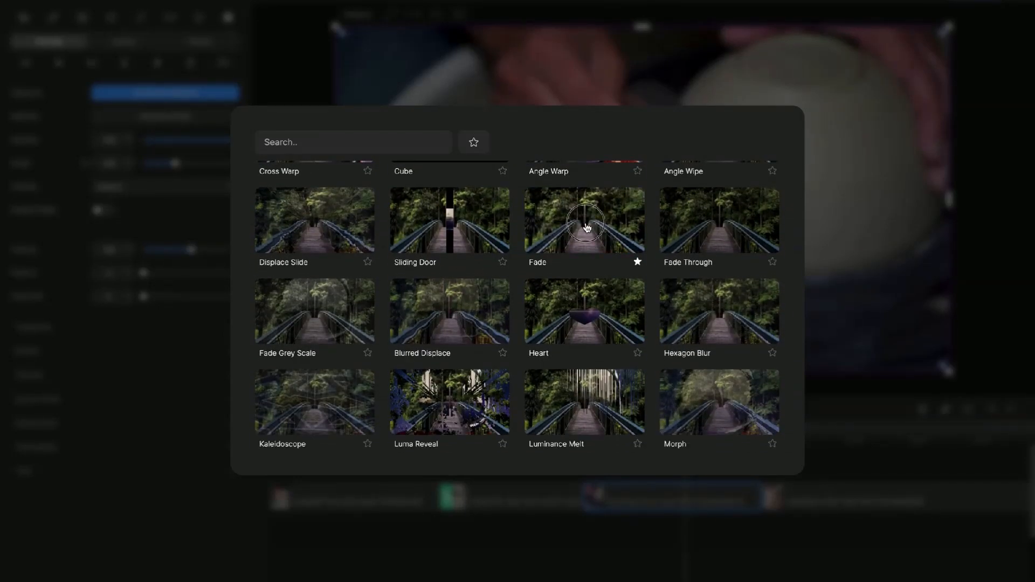
{"action": "left_click", "coordinate": [586, 227]}
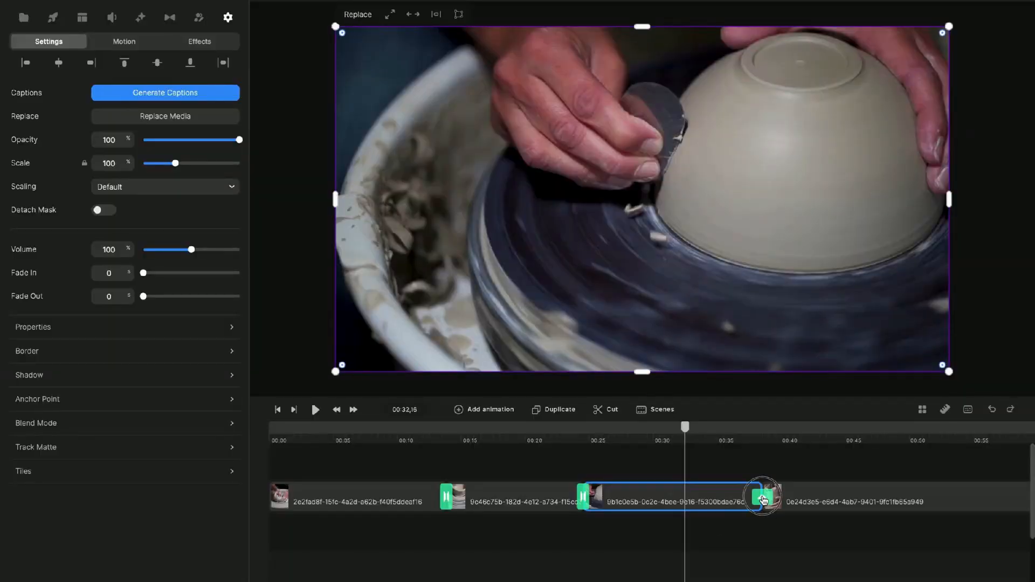
Step: Add a Swap transition between the third and fourth clips
{"action": "left_click", "coordinate": [763, 498]}
{"action": "scroll", "coordinate": [483, 393], "scroll_direction": "down", "scroll_amount": 8}
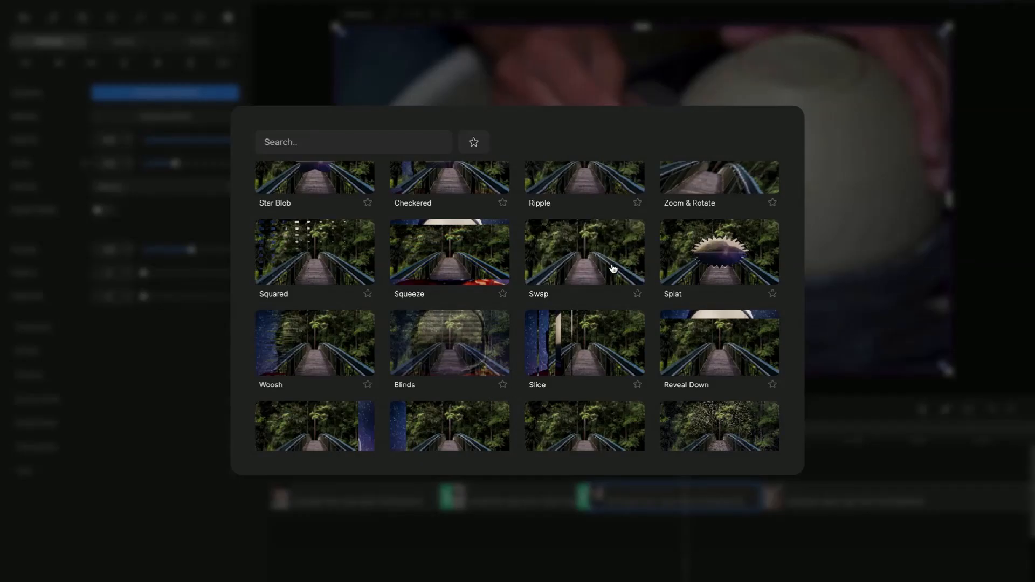
{"action": "left_click", "coordinate": [613, 268]}
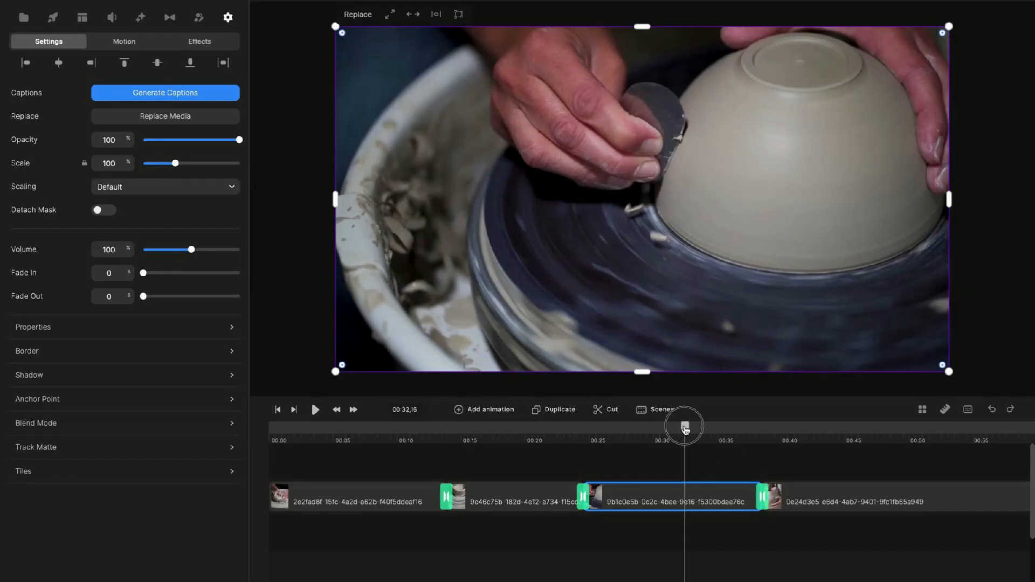
Step: Play back each of the three transitions, starting shortly before every clip boundary
{"action": "left_click_drag", "start_coordinate": [685, 428], "coordinate": [427, 446]}
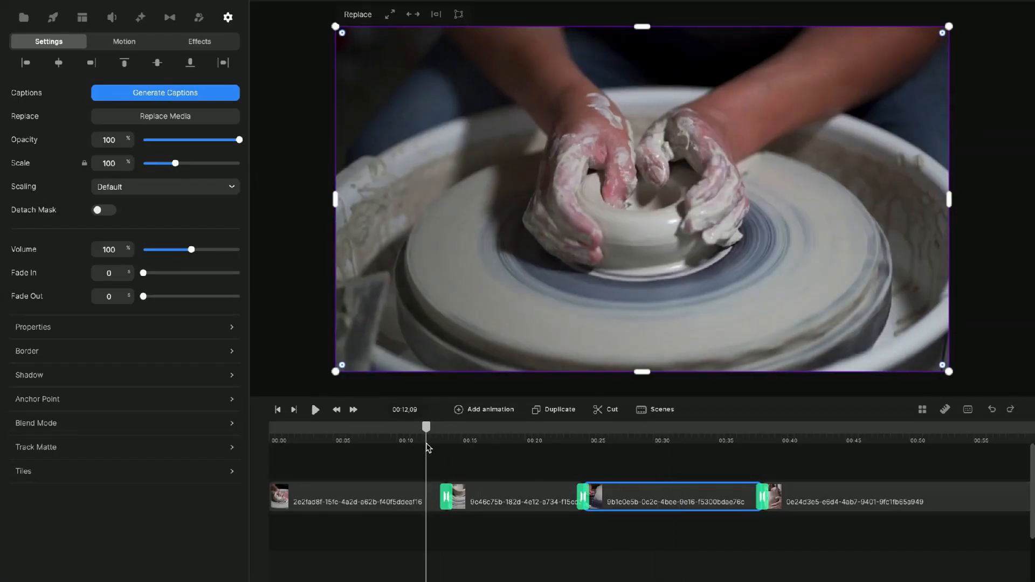
{"action": "left_click", "coordinate": [316, 411]}
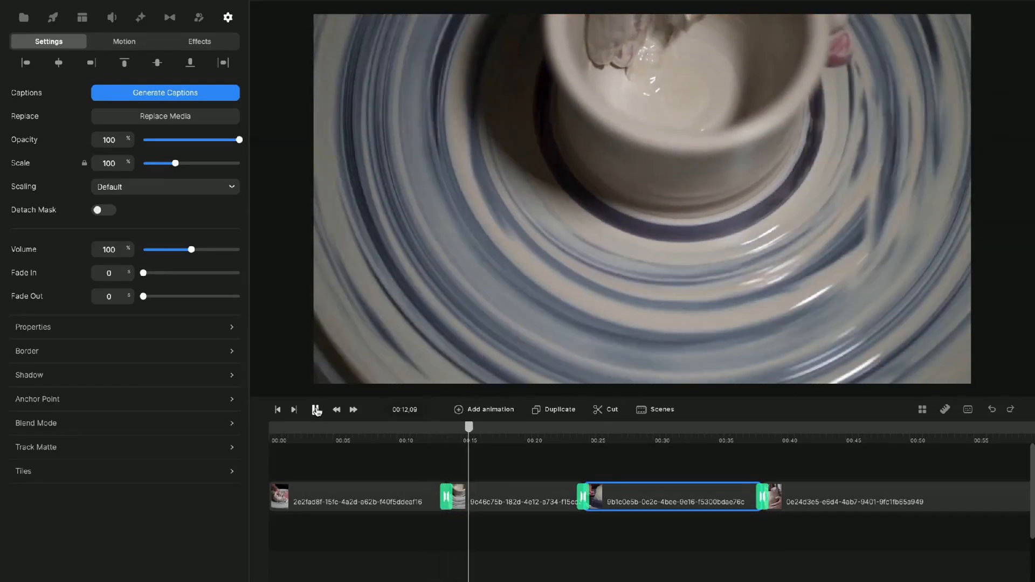
{"action": "left_click", "coordinate": [573, 445]}
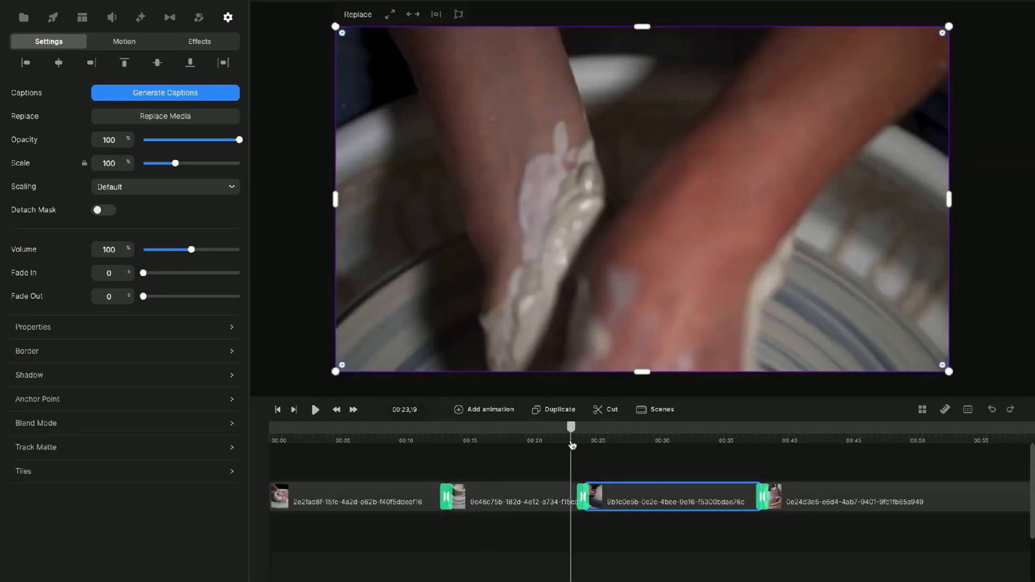
{"action": "left_click", "coordinate": [316, 410]}
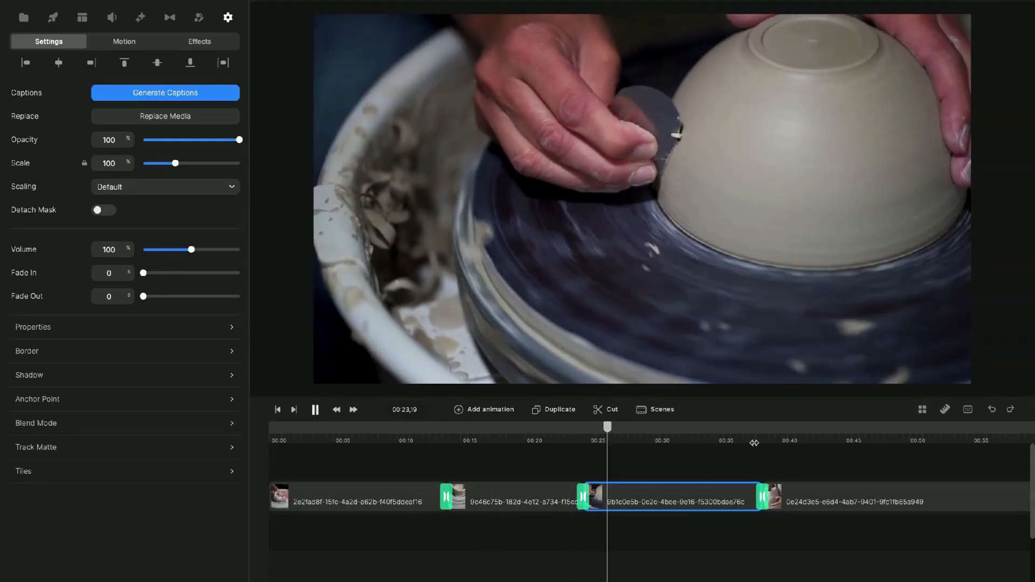
{"action": "left_click", "coordinate": [753, 446]}
{"action": "left_click", "coordinate": [316, 410]}
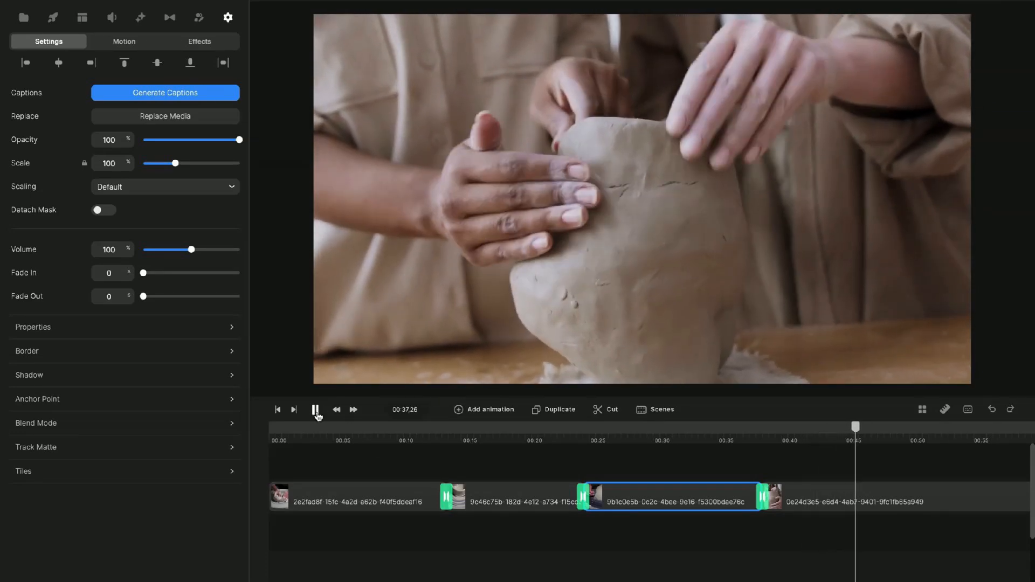
{"action": "key", "text": "space"}
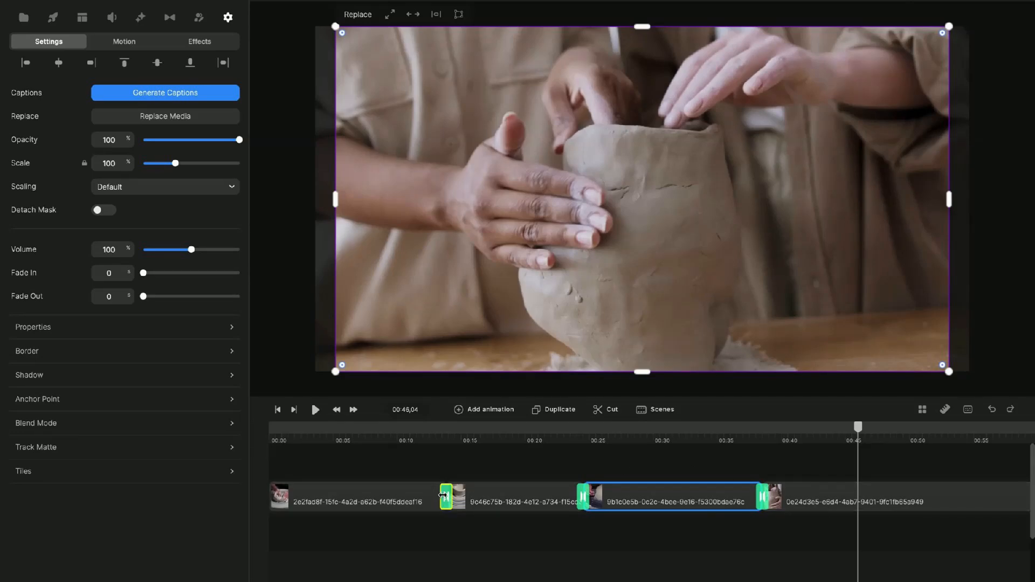
Step: Delete the transition between the first and second clips
{"action": "left_click", "coordinate": [446, 495]}
{"action": "right_click", "coordinate": [446, 495]}
{"action": "left_click", "coordinate": [499, 483]}
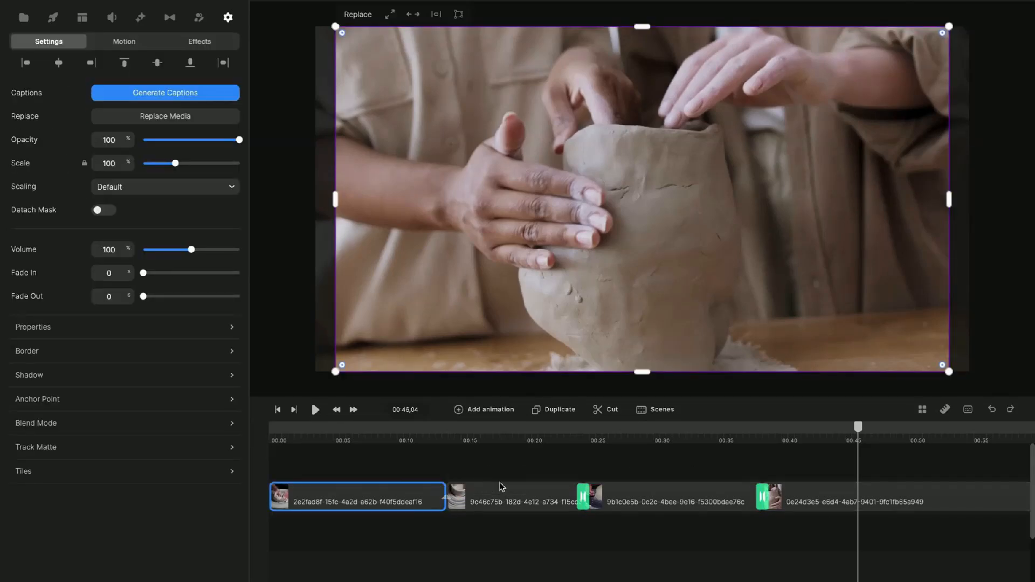
Step: Delete the transitions between the second and third clips and between the third and fourth clips
{"action": "right_click", "coordinate": [582, 496]}
{"action": "left_click", "coordinate": [609, 484]}
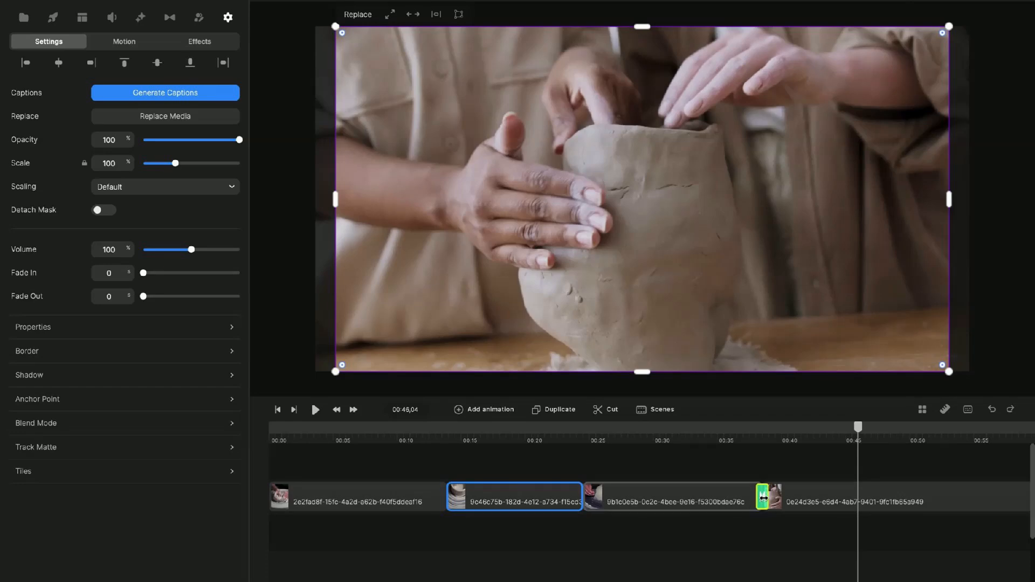
{"action": "right_click", "coordinate": [762, 496]}
{"action": "left_click", "coordinate": [792, 484]}
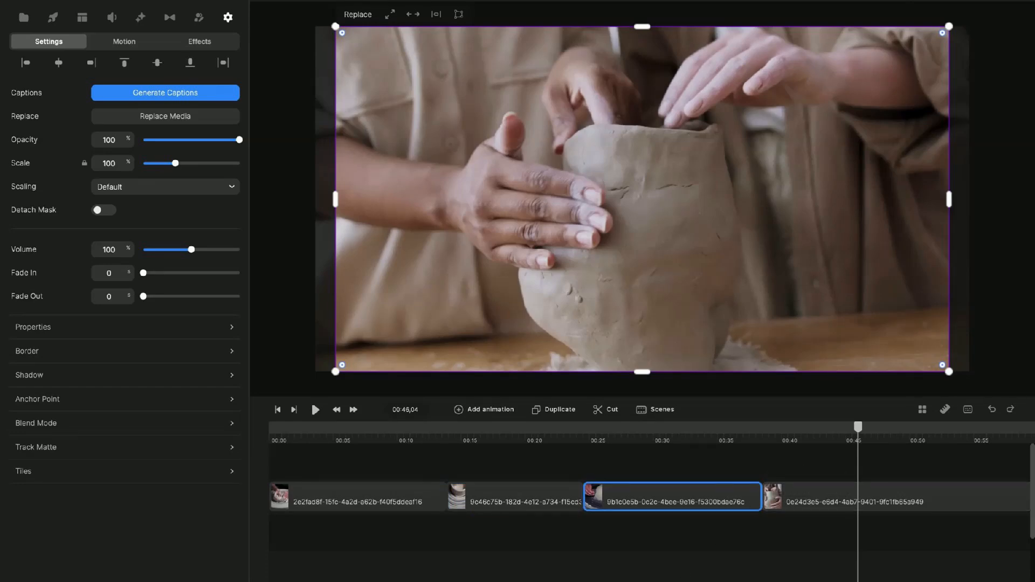
Step: Open the Transitions category of the elements library and download the Iron transition
{"action": "scroll", "coordinate": [652, 501], "scroll_direction": "right", "scroll_amount": 5}
{"action": "scroll", "coordinate": [651, 501], "scroll_direction": "left", "scroll_amount": 5}
{"action": "left_click", "coordinate": [54, 18]}
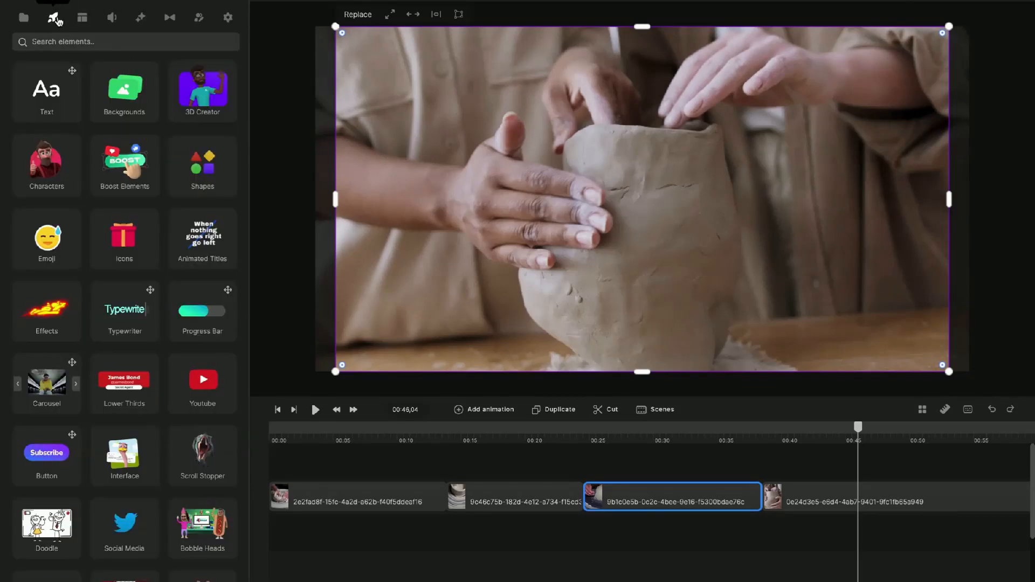
{"action": "scroll", "coordinate": [178, 238], "scroll_direction": "down", "scroll_amount": 5}
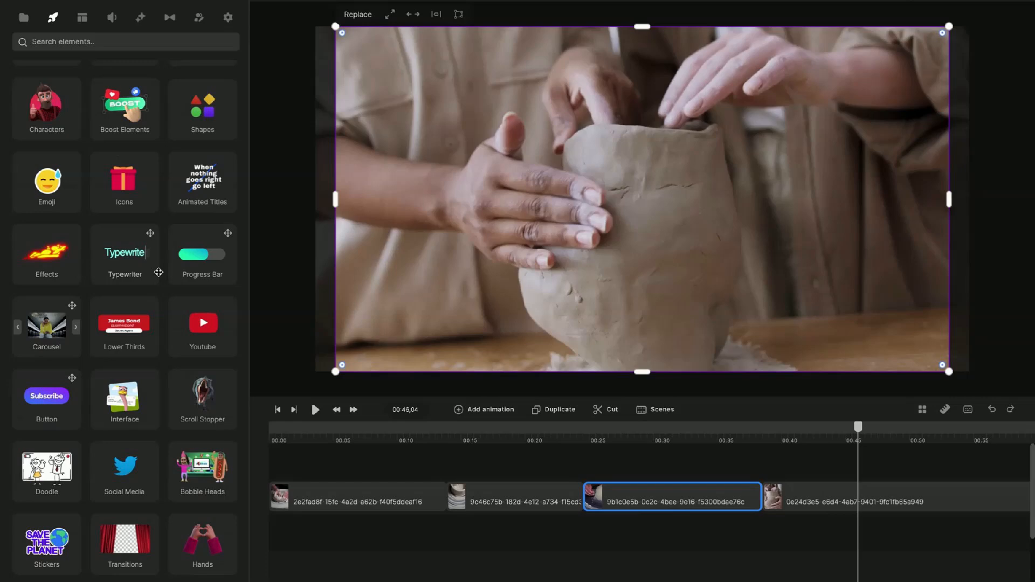
{"action": "left_click", "coordinate": [131, 336]}
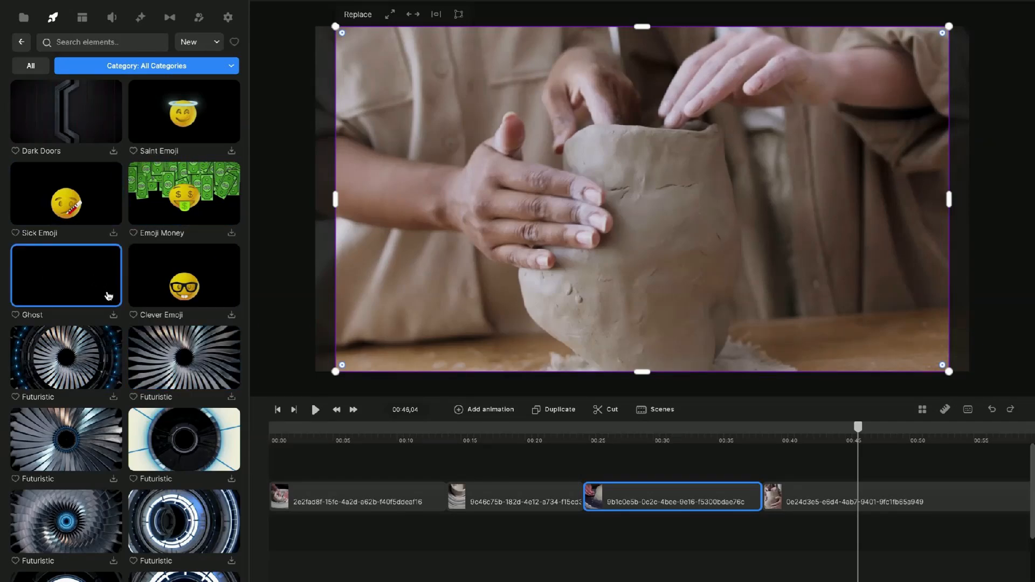
{"action": "scroll", "coordinate": [151, 421], "scroll_direction": "down", "scroll_amount": 1}
{"action": "scroll", "coordinate": [151, 419], "scroll_direction": "down", "scroll_amount": 9}
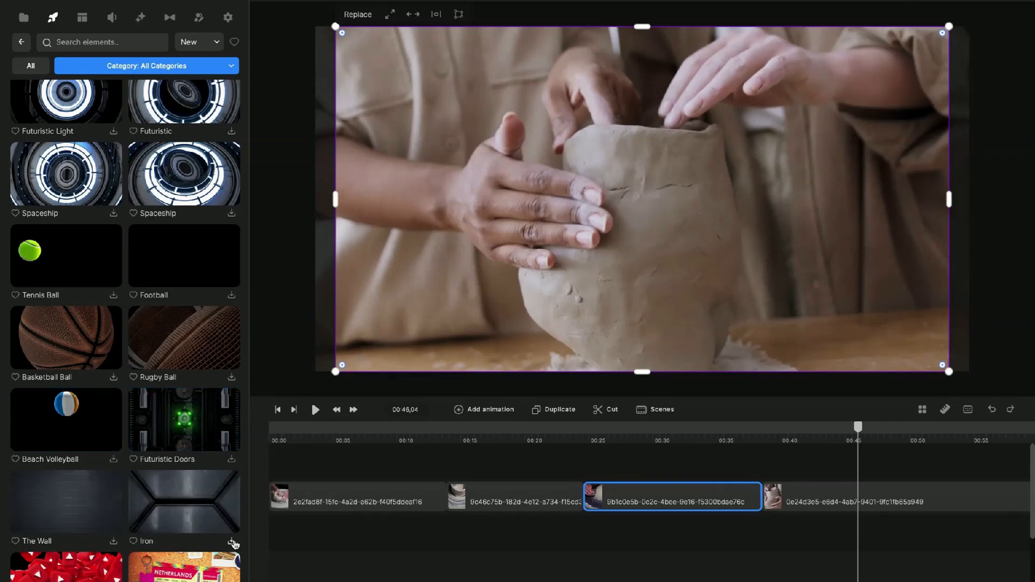
{"action": "left_click", "coordinate": [232, 542]}
Step: Download the Glitch and Transition 8 elements from the transitions library
{"action": "scroll", "coordinate": [190, 515], "scroll_direction": "down", "scroll_amount": 7}
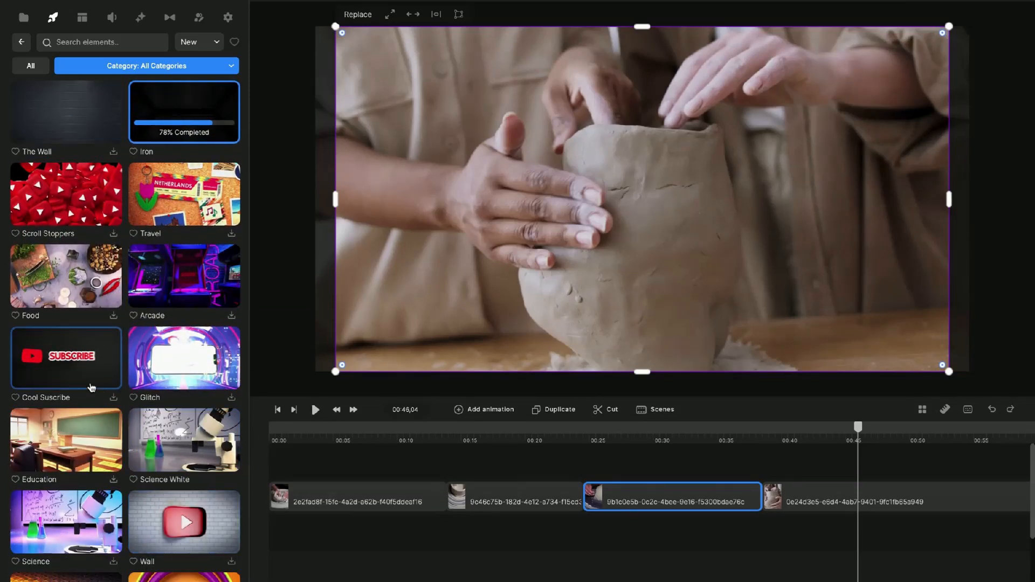
{"action": "scroll", "coordinate": [232, 458], "scroll_direction": "down", "scroll_amount": 1}
{"action": "left_click", "coordinate": [232, 381]}
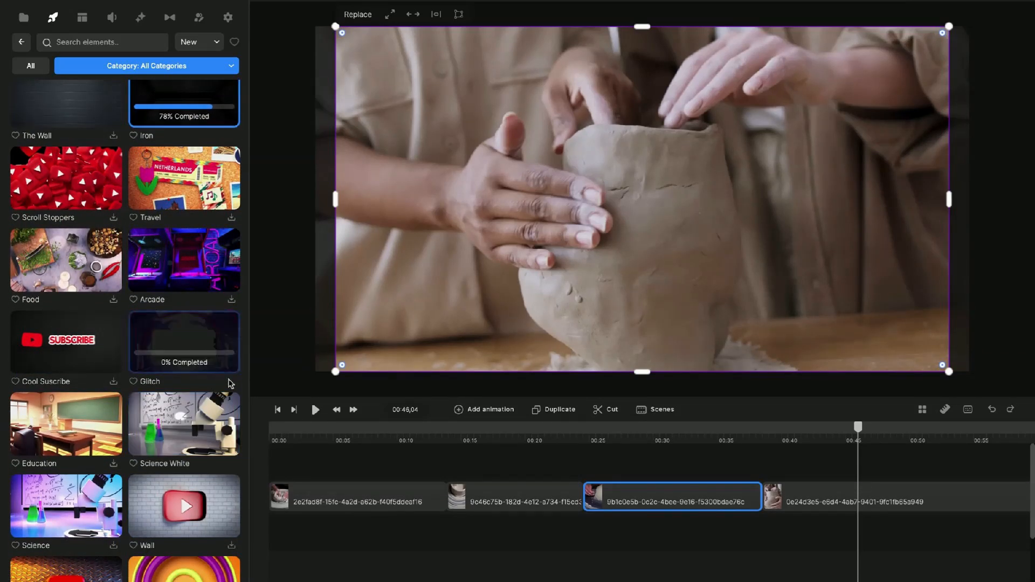
{"action": "scroll", "coordinate": [156, 454], "scroll_direction": "down", "scroll_amount": 4}
{"action": "scroll", "coordinate": [156, 451], "scroll_direction": "down", "scroll_amount": 2}
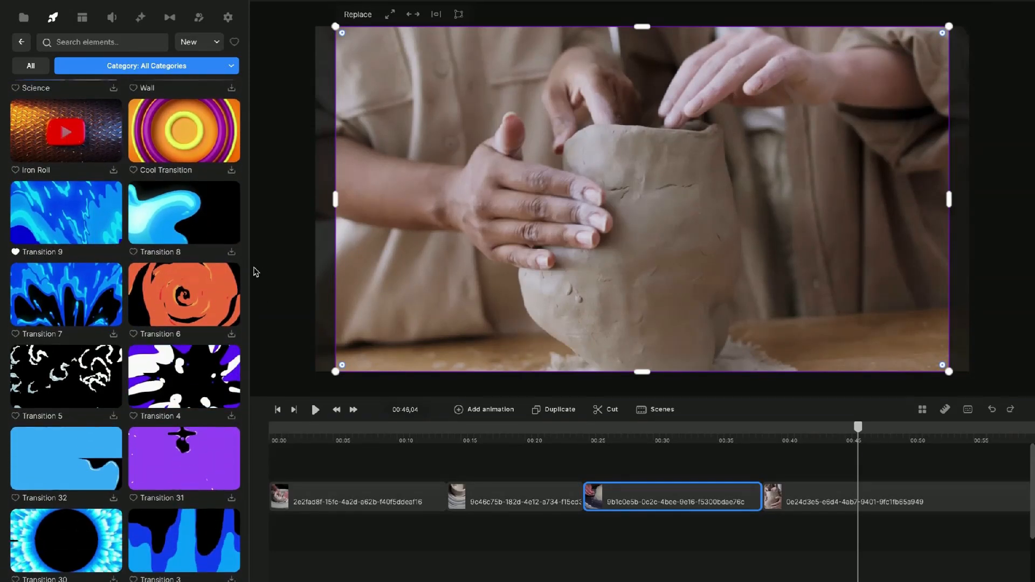
{"action": "left_click", "coordinate": [232, 245]}
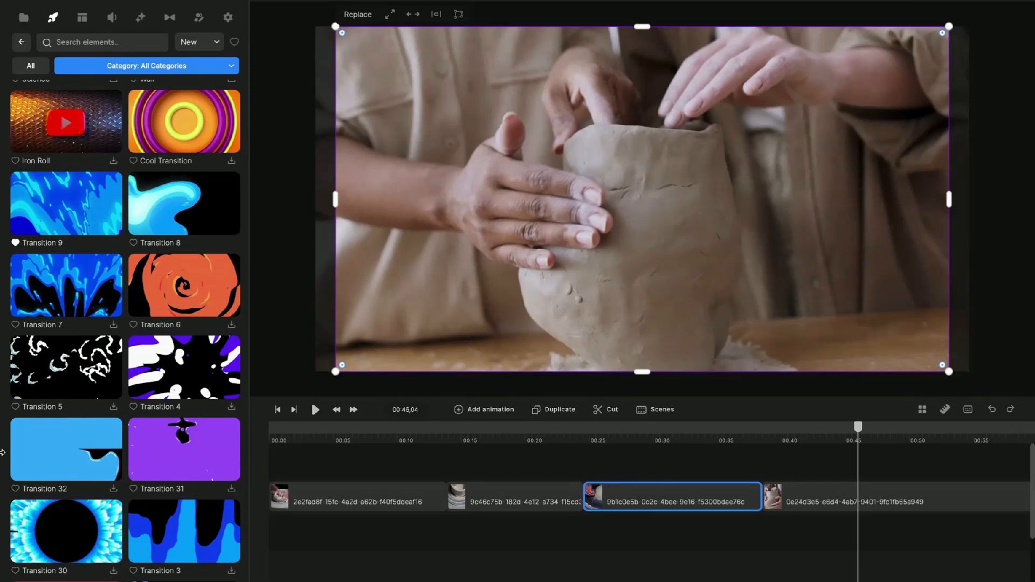
Step: Find Light Leak 19 in the transitions library and download it
{"action": "scroll", "coordinate": [186, 512], "scroll_direction": "down", "scroll_amount": 10}
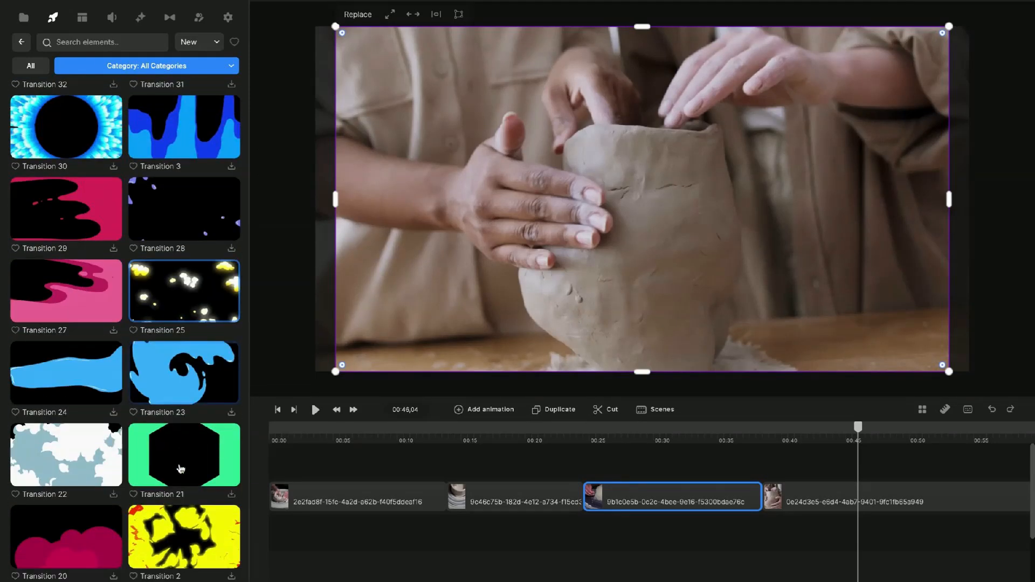
{"action": "scroll", "coordinate": [180, 469], "scroll_direction": "down", "scroll_amount": 3}
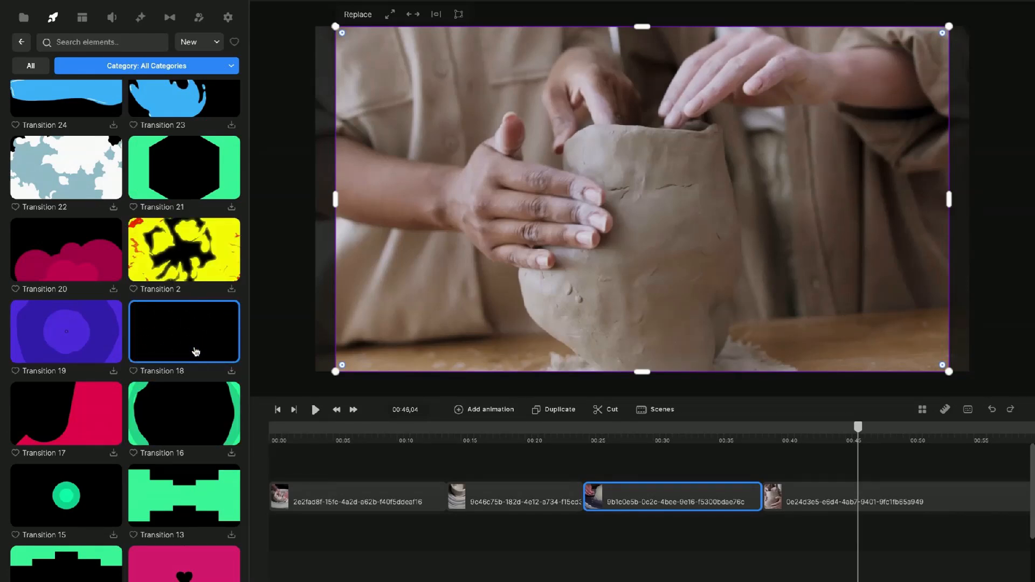
{"action": "scroll", "coordinate": [193, 356], "scroll_direction": "down", "scroll_amount": 6}
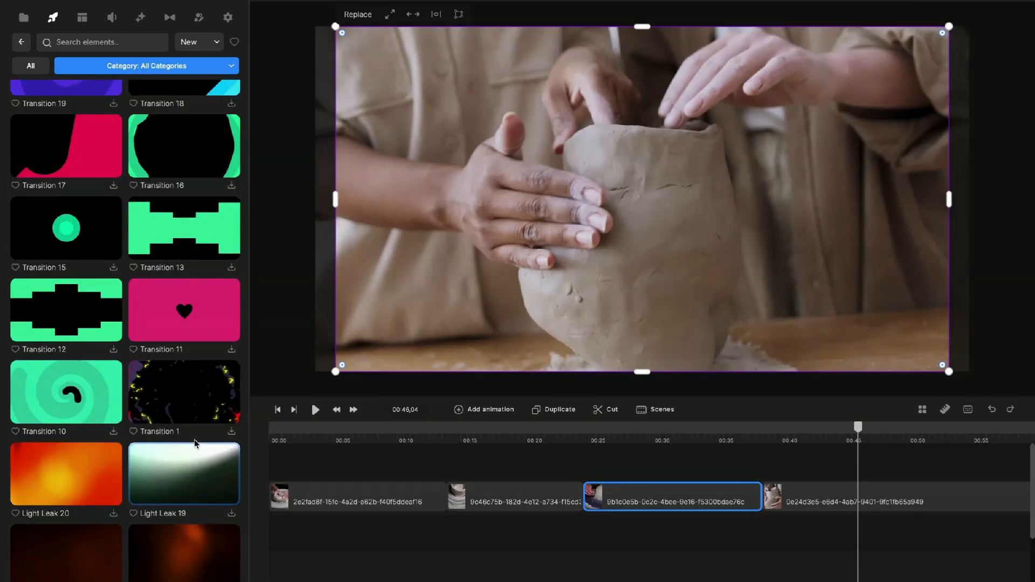
{"action": "left_click", "coordinate": [232, 515]}
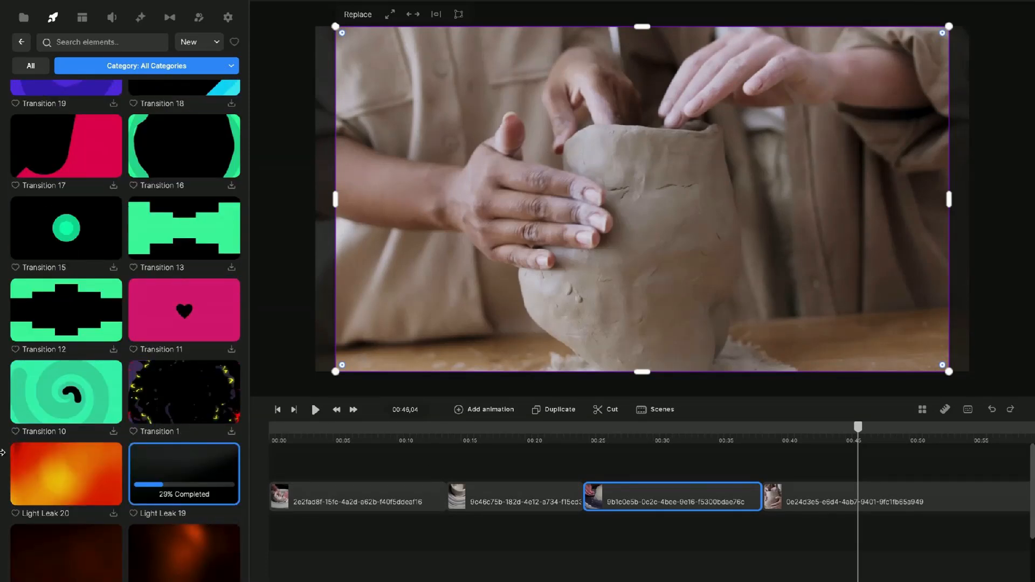
Step: Place the Glitch transition on a new track above the boundary between the first and second clips
{"action": "scroll", "coordinate": [219, 366], "scroll_direction": "down", "scroll_amount": 10}
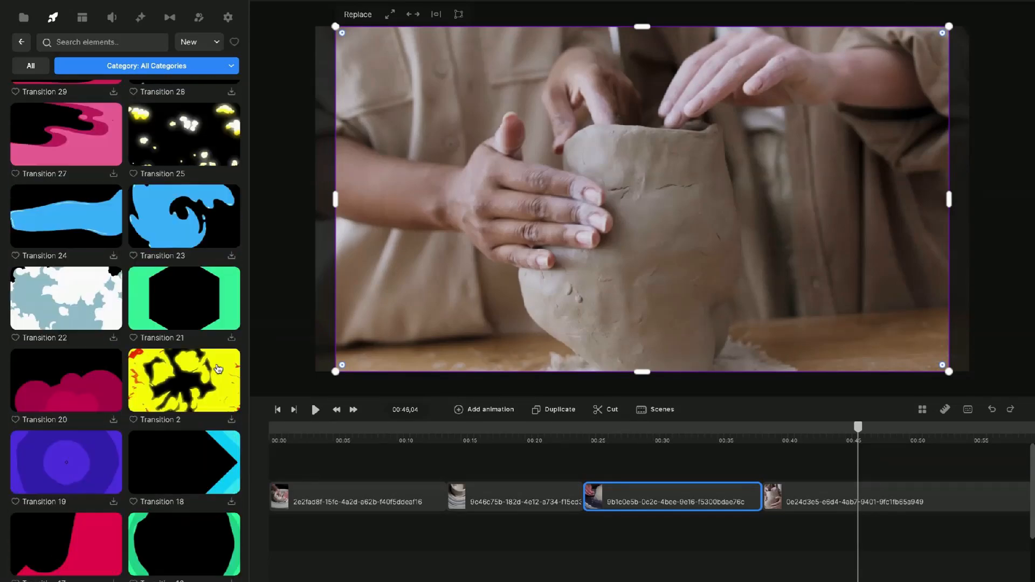
{"action": "scroll", "coordinate": [217, 370], "scroll_direction": "up", "scroll_amount": 8}
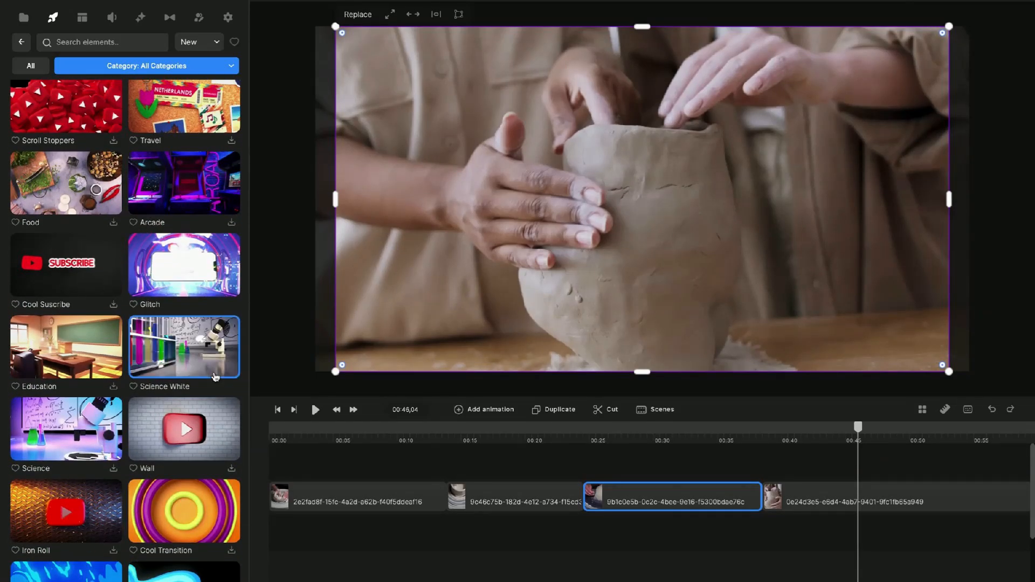
{"action": "left_click_drag", "start_coordinate": [173, 280], "coordinate": [439, 462]}
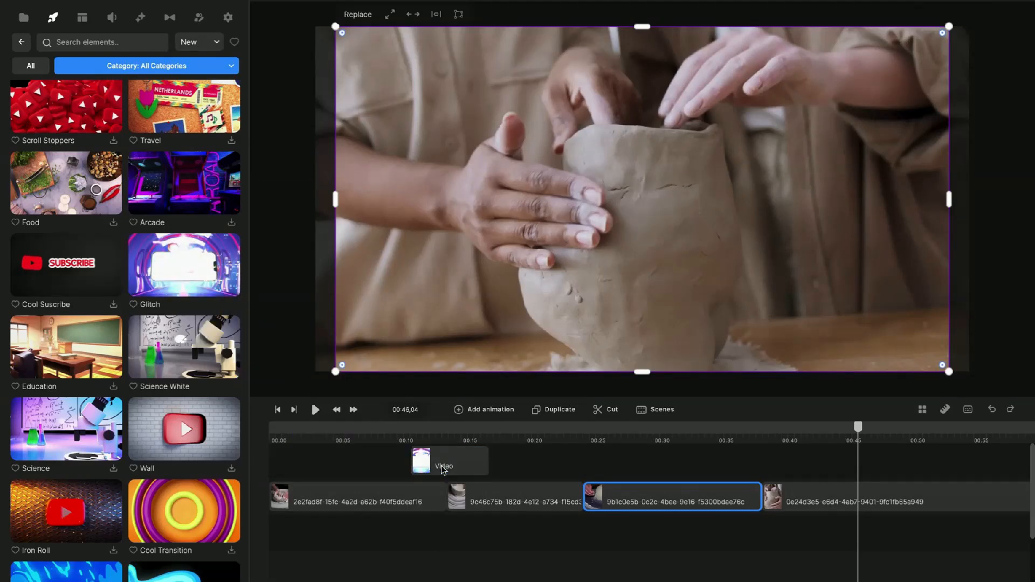
Step: Place the Iron transition on the overlay track above the boundary between the second and third clips
{"action": "left_click", "coordinate": [52, 20]}
{"action": "scroll", "coordinate": [225, 365], "scroll_direction": "up", "scroll_amount": 4}
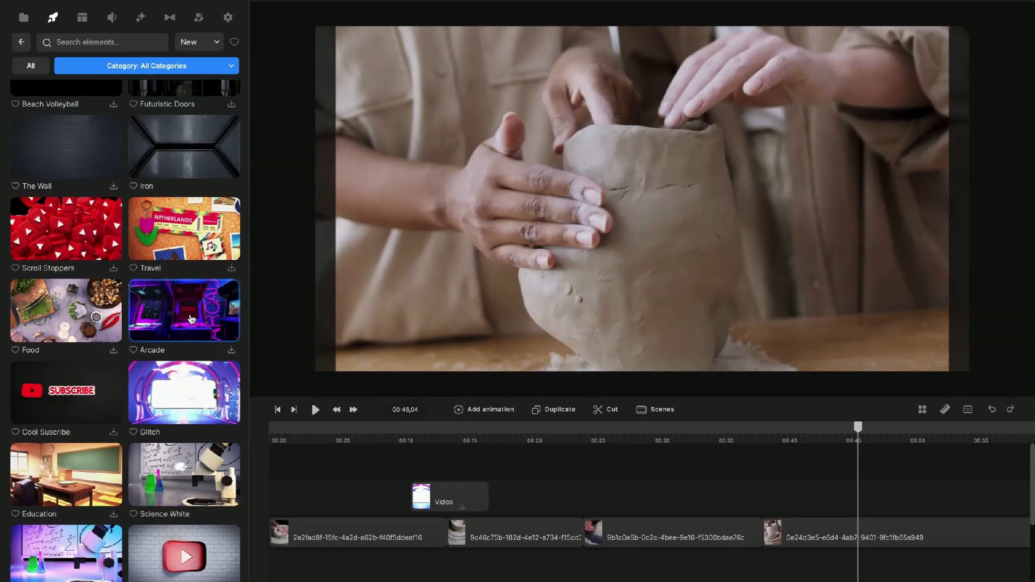
{"action": "left_click_drag", "start_coordinate": [398, 357], "coordinate": [596, 504]}
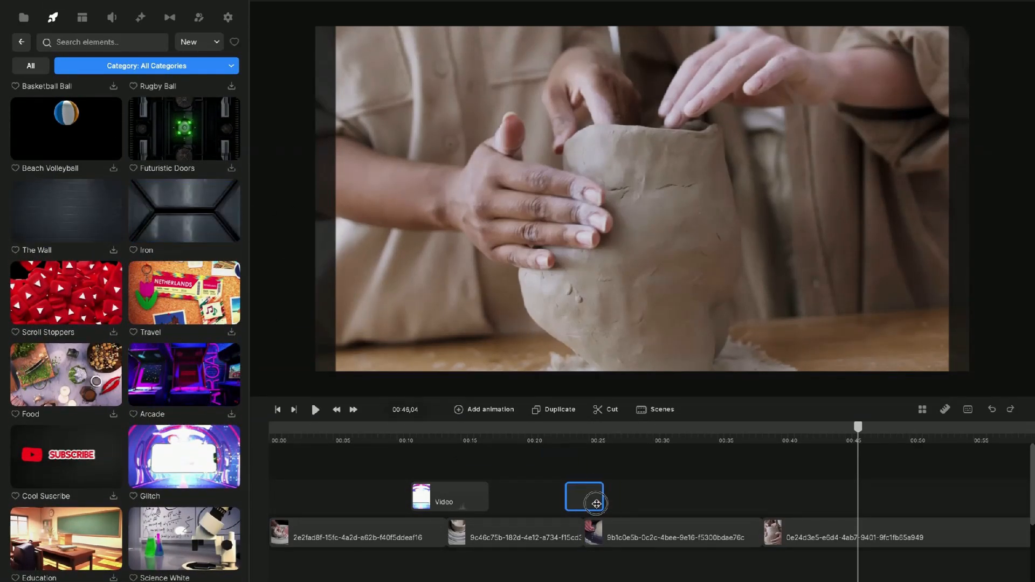
Step: Browse the transition elements and place Transition 8 on the overlay track above the third clip, leaving it selected
{"action": "scroll", "coordinate": [178, 443], "scroll_direction": "down", "scroll_amount": 10}
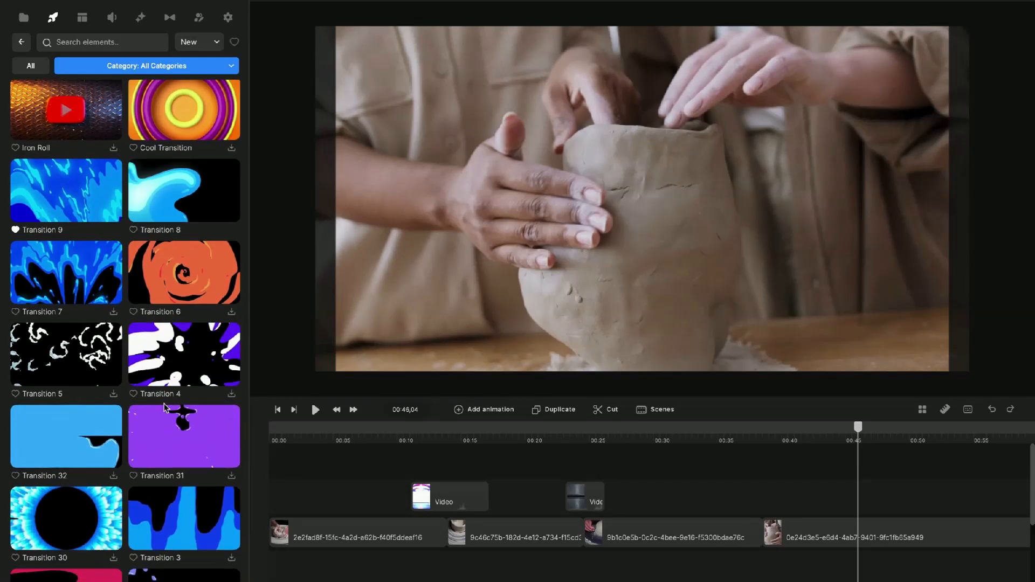
{"action": "scroll", "coordinate": [178, 443], "scroll_direction": "down", "scroll_amount": 1}
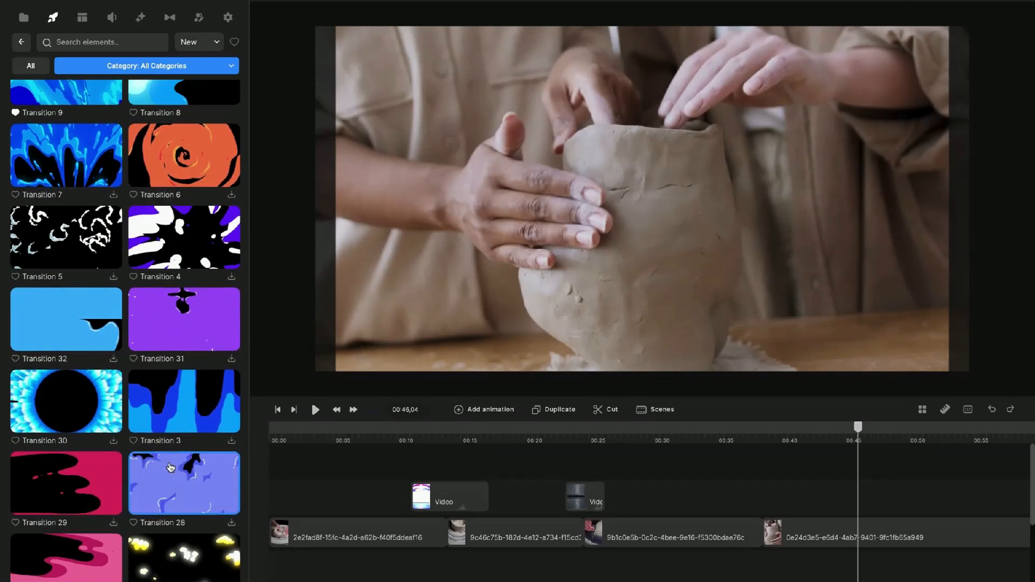
{"action": "scroll", "coordinate": [180, 468], "scroll_direction": "down", "scroll_amount": 6}
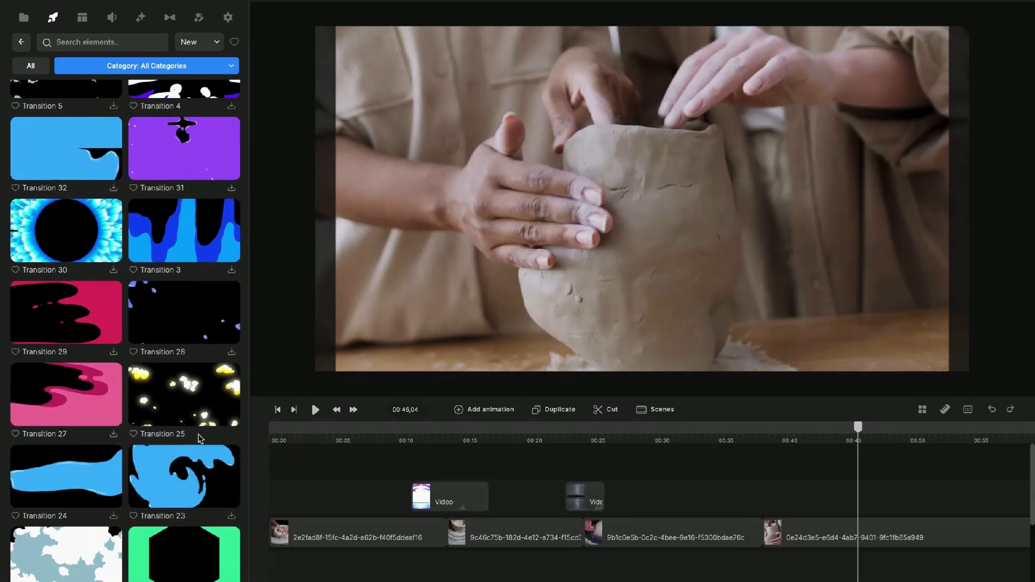
{"action": "scroll", "coordinate": [201, 437], "scroll_direction": "down", "scroll_amount": 12}
{"action": "scroll", "coordinate": [201, 438], "scroll_direction": "up", "scroll_amount": 20}
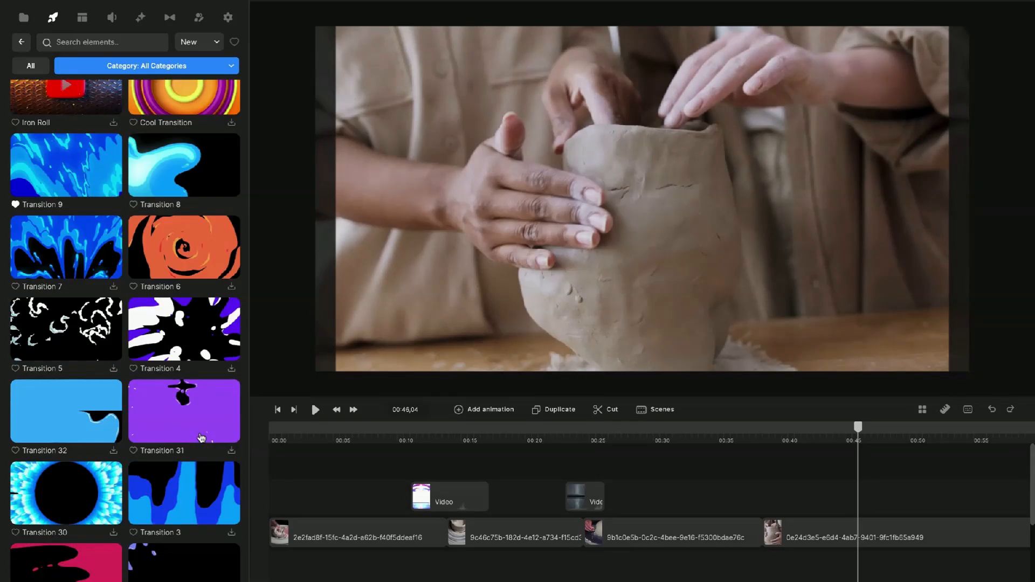
{"action": "scroll", "coordinate": [202, 437], "scroll_direction": "down", "scroll_amount": 14}
{"action": "scroll", "coordinate": [202, 437], "scroll_direction": "down", "scroll_amount": 12}
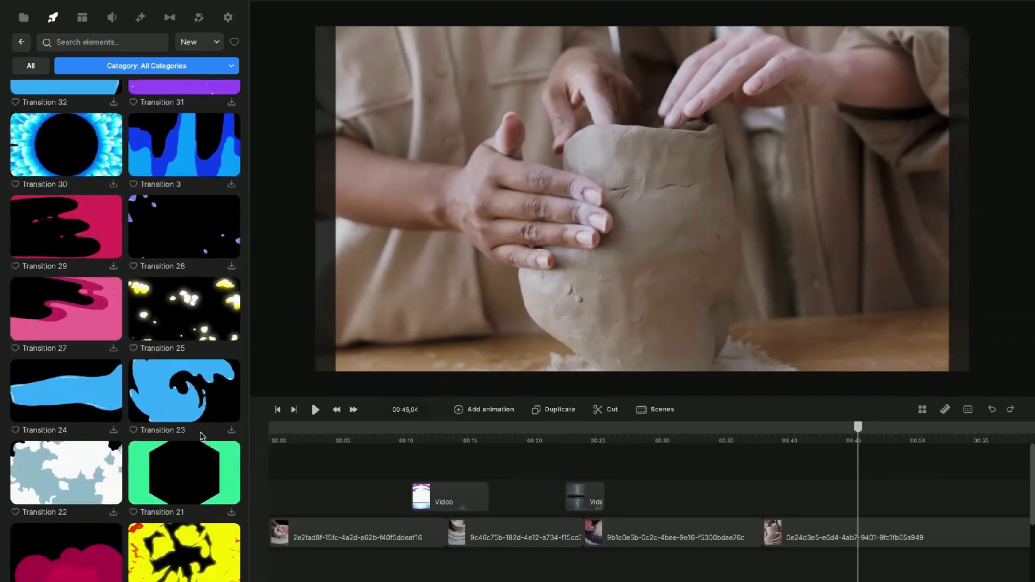
{"action": "scroll", "coordinate": [201, 437], "scroll_direction": "up", "scroll_amount": 14}
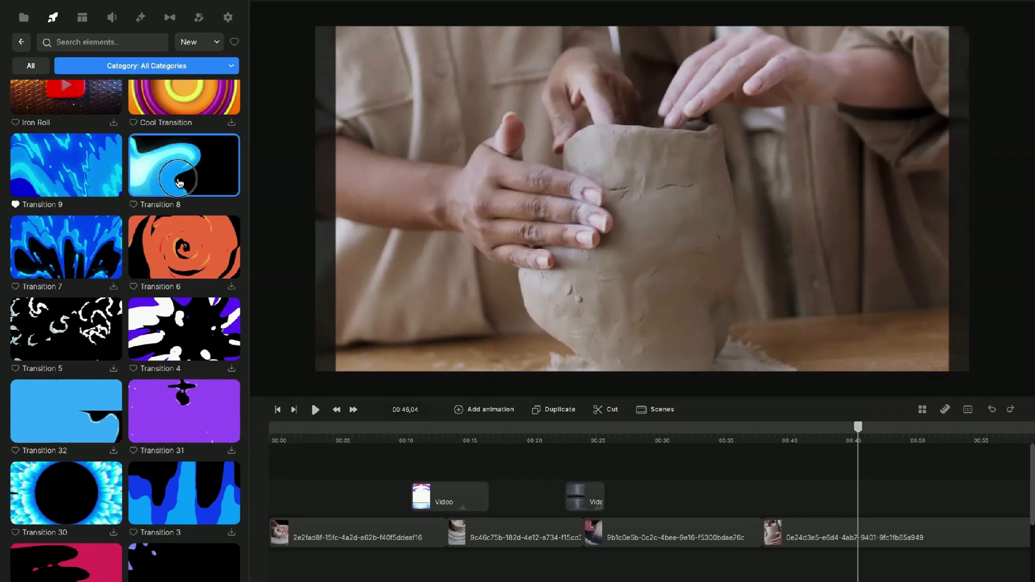
{"action": "left_click_drag", "start_coordinate": [173, 182], "coordinate": [678, 497]}
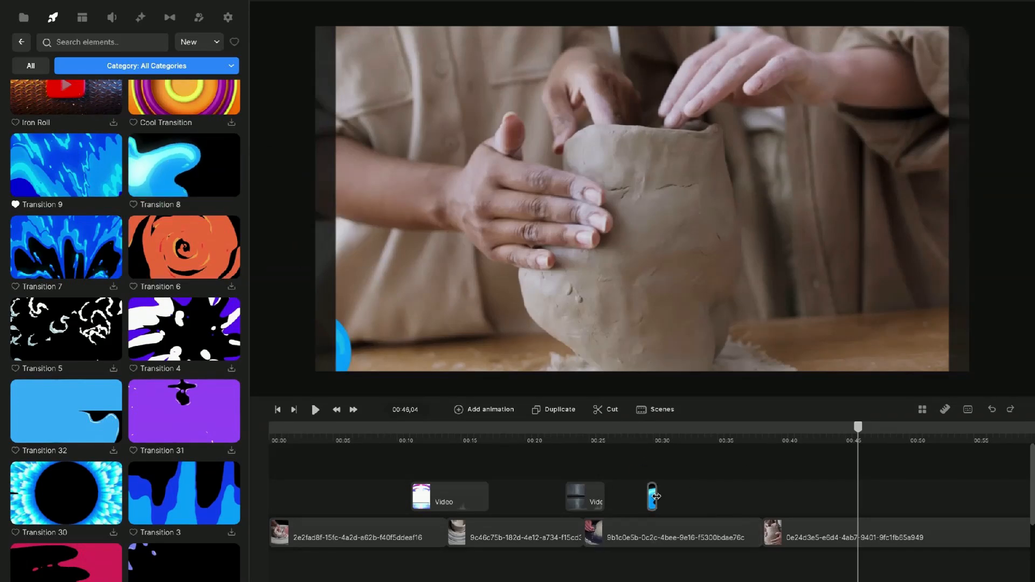
{"action": "left_click", "coordinate": [653, 496]}
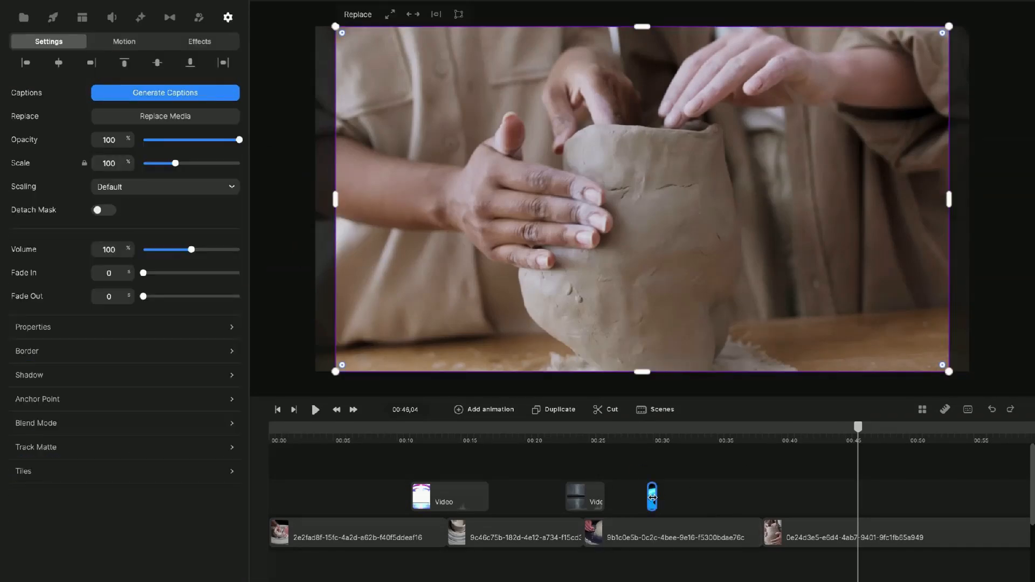
Step: Move the Transition 8 element along its track to the boundary between the third and fourth clips
{"action": "scroll", "coordinate": [652, 499], "scroll_direction": "up", "scroll_amount": 10}
{"action": "scroll", "coordinate": [468, 491], "scroll_direction": "left", "scroll_amount": 8}
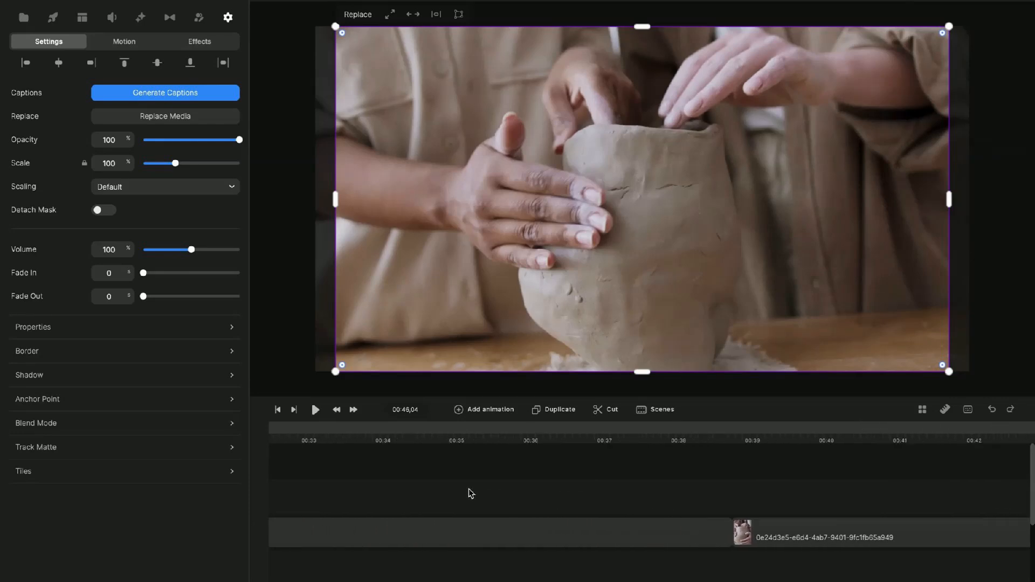
{"action": "scroll", "coordinate": [468, 492], "scroll_direction": "left", "scroll_amount": 5}
{"action": "left_click_drag", "start_coordinate": [377, 499], "coordinate": [936, 501]}
{"action": "key", "text": "minus"}
{"action": "key", "text": "minus"}
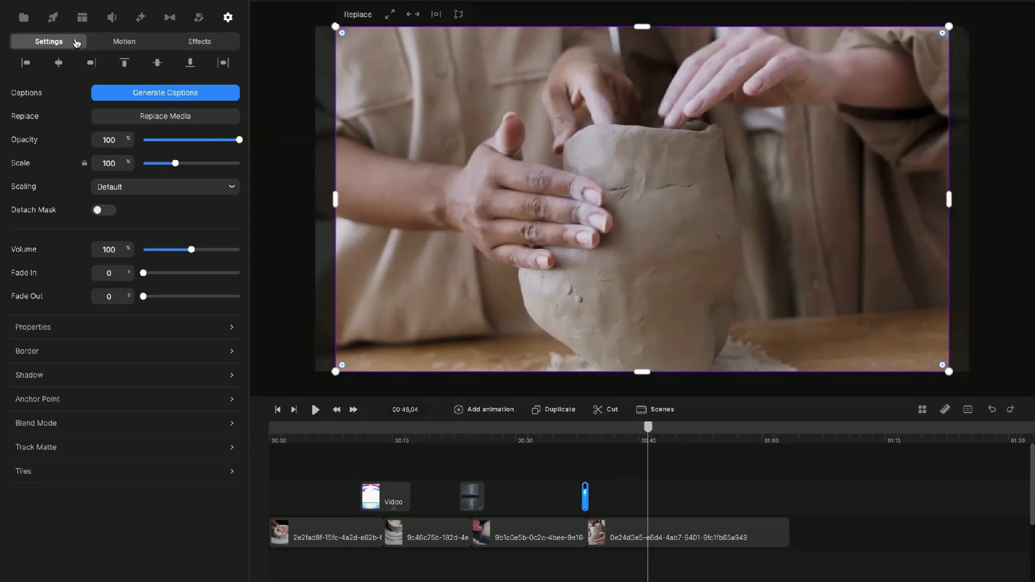
Step: Place the Light Leak 19 transition on the overlay track above the end of the last clip and deselect everything
{"action": "left_click", "coordinate": [54, 24]}
{"action": "scroll", "coordinate": [145, 358], "scroll_direction": "down", "scroll_amount": 15}
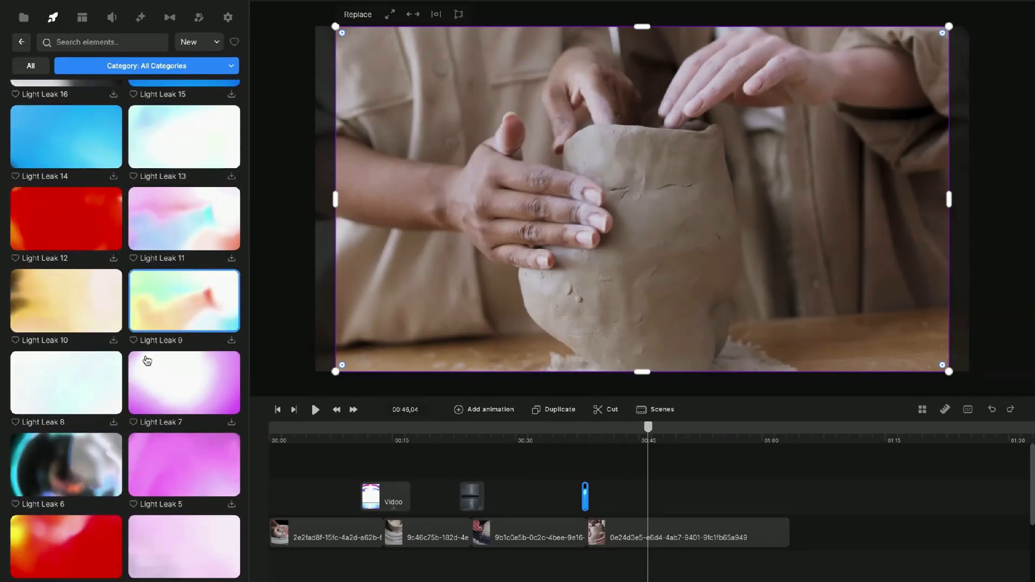
{"action": "scroll", "coordinate": [146, 359], "scroll_direction": "up", "scroll_amount": 10}
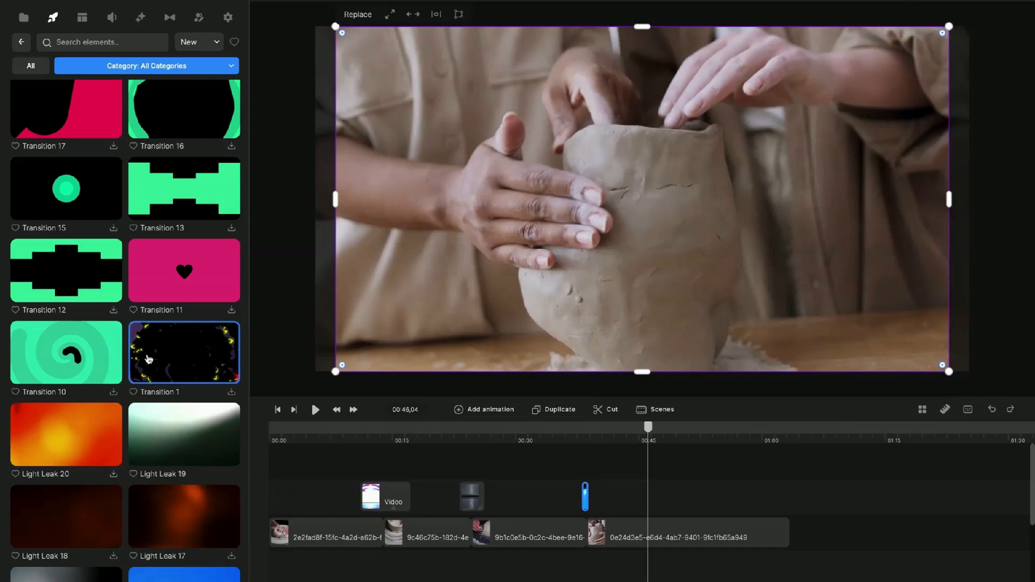
{"action": "scroll", "coordinate": [149, 358], "scroll_direction": "up", "scroll_amount": 5}
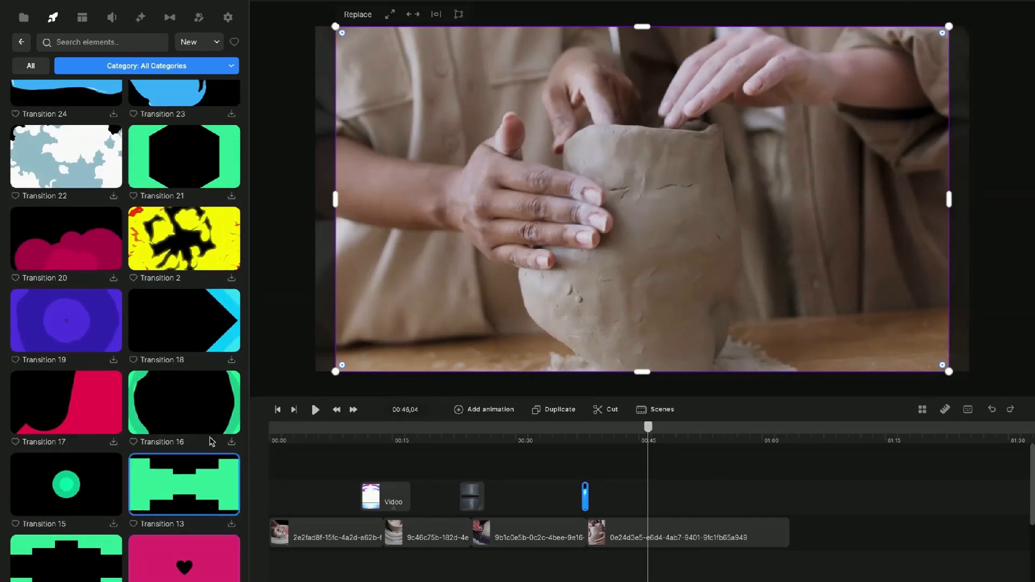
{"action": "scroll", "coordinate": [197, 444], "scroll_direction": "down", "scroll_amount": 10}
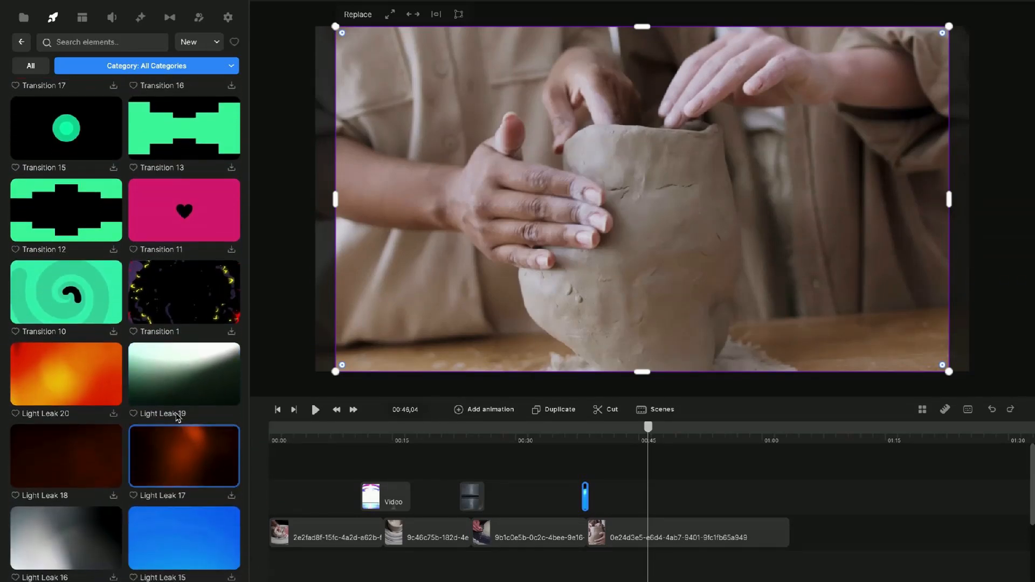
{"action": "left_click_drag", "start_coordinate": [181, 385], "coordinate": [812, 501]}
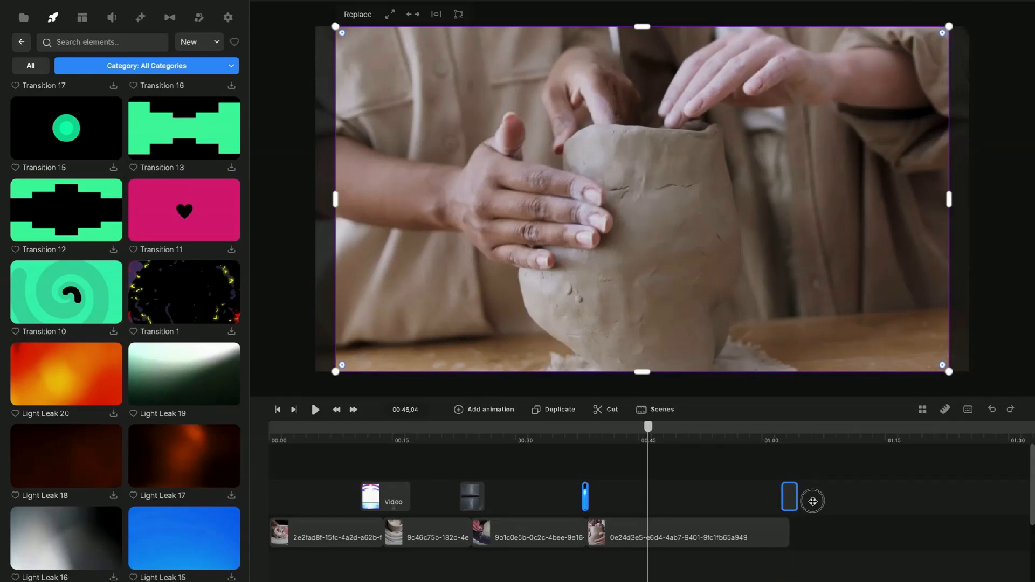
{"action": "mouse_move", "coordinate": [815, 506]}
{"action": "left_mouse_down"}
{"action": "mouse_move", "coordinate": [813, 516]}
{"action": "mouse_move", "coordinate": [811, 488]}
{"action": "left_mouse_up"}
{"action": "left_click", "coordinate": [538, 449]}
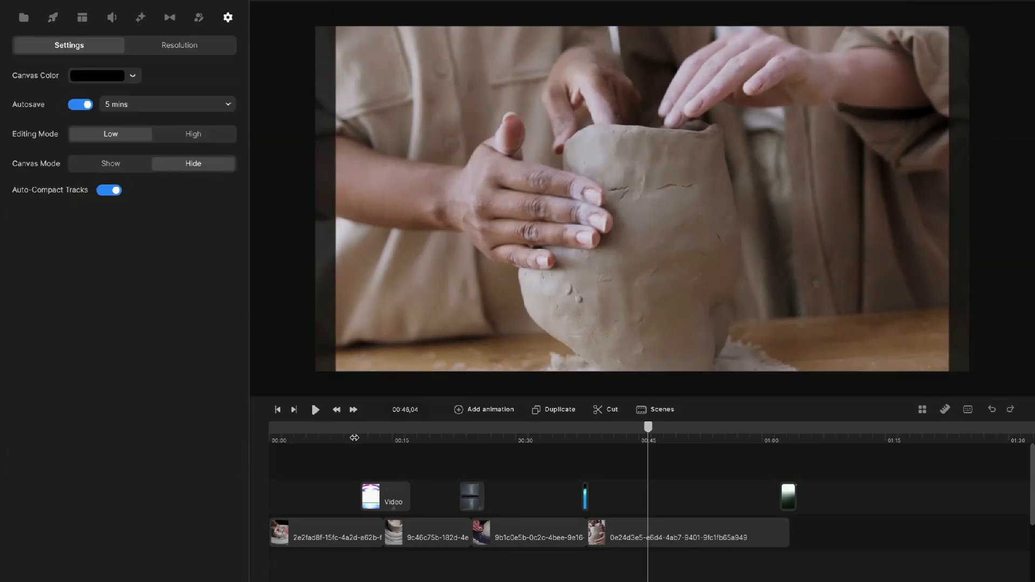
Step: Play back the first three clip boundaries in turn to preview their overlaid transitions
{"action": "left_click", "coordinate": [352, 434]}
{"action": "left_click", "coordinate": [316, 411]}
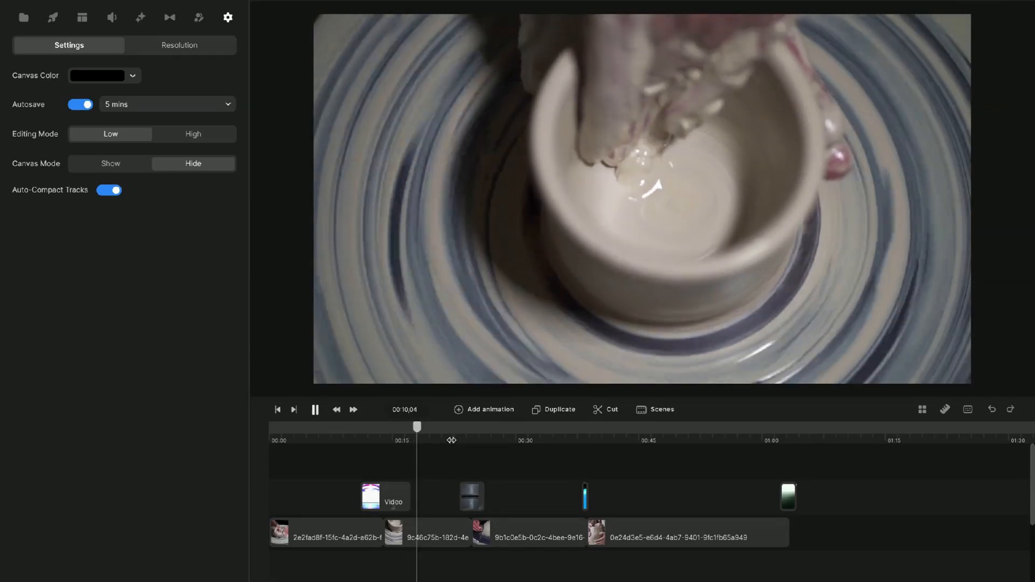
{"action": "left_click", "coordinate": [456, 439]}
{"action": "left_click", "coordinate": [316, 410]}
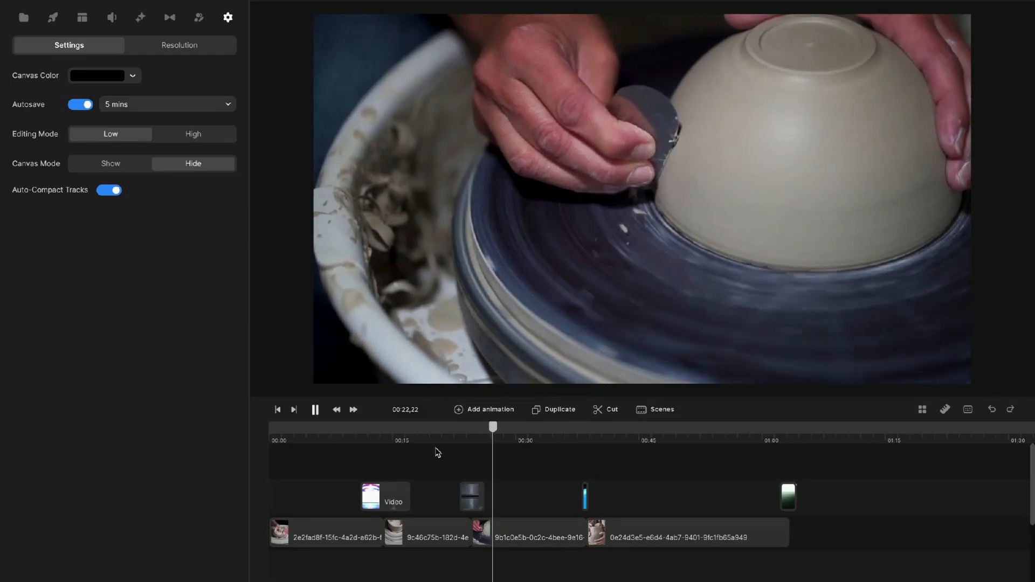
{"action": "left_click", "coordinate": [577, 443]}
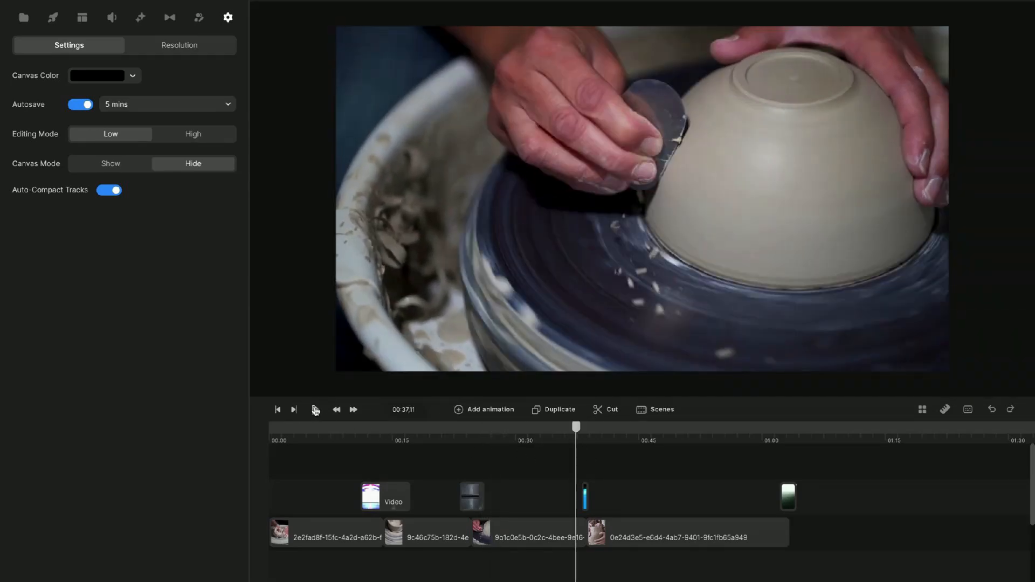
{"action": "left_click", "coordinate": [315, 410]}
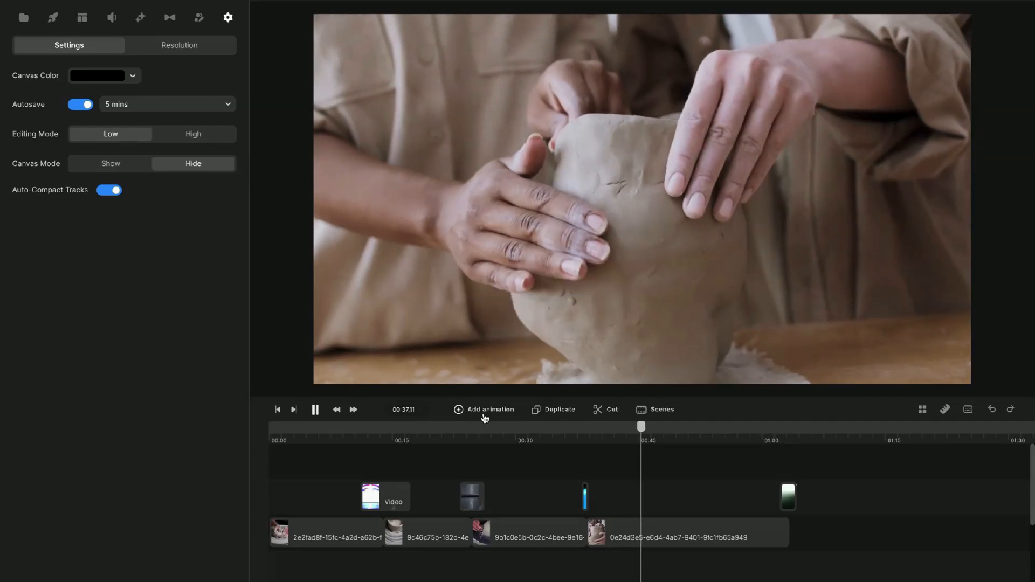
Step: Preview the Light Leak 19 transition at the end of the last clip, then briefly replay the opening of the timeline
{"action": "left_click", "coordinate": [775, 436]}
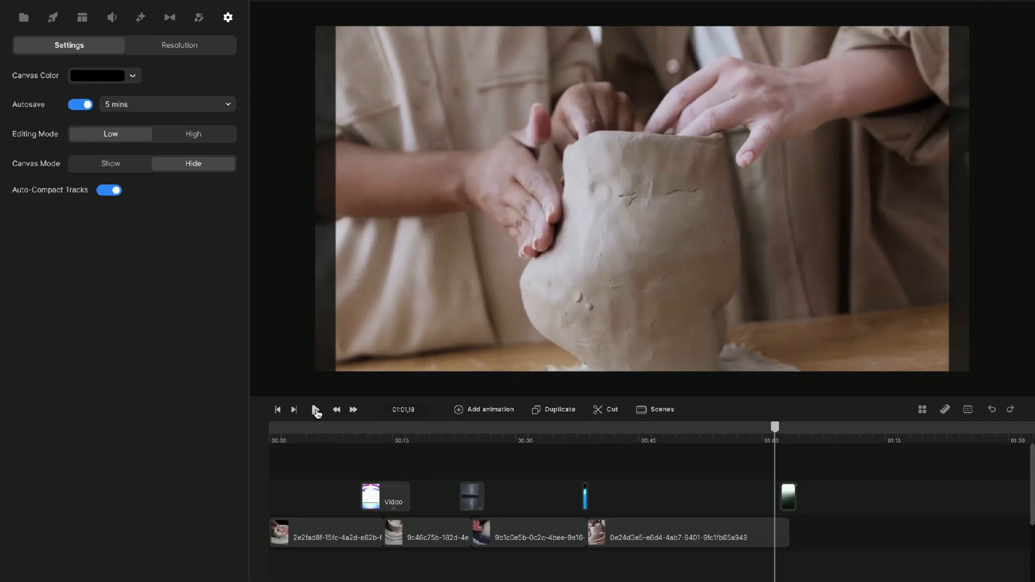
{"action": "left_click", "coordinate": [315, 411]}
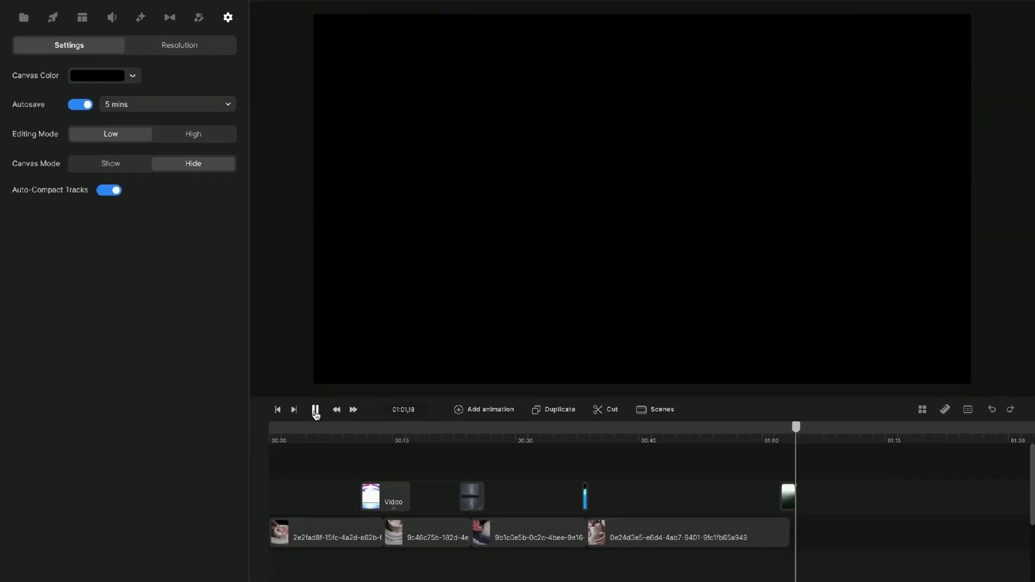
{"action": "left_click", "coordinate": [311, 413]}
{"action": "left_click", "coordinate": [314, 411]}
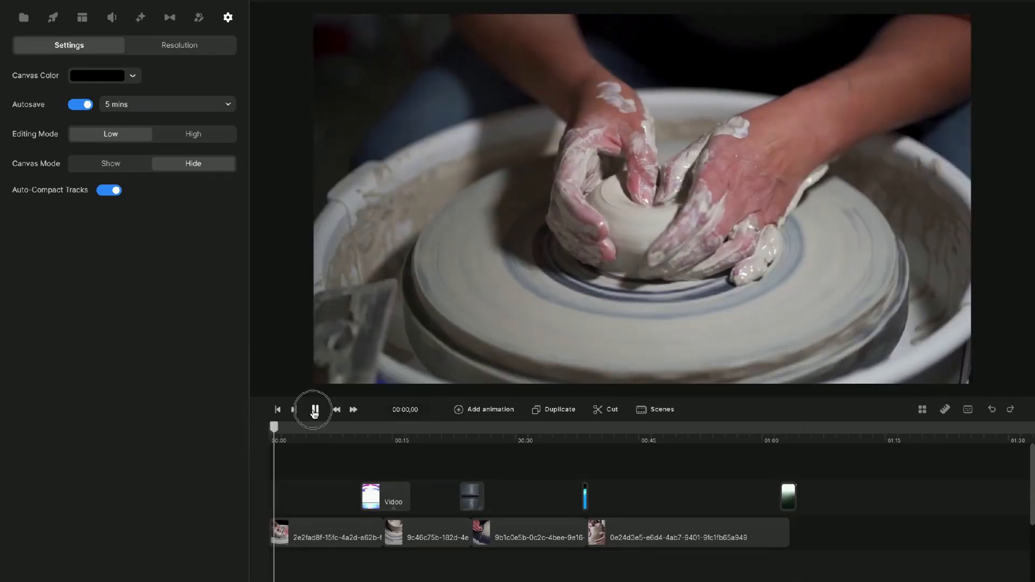
{"action": "left_click", "coordinate": [314, 409]}
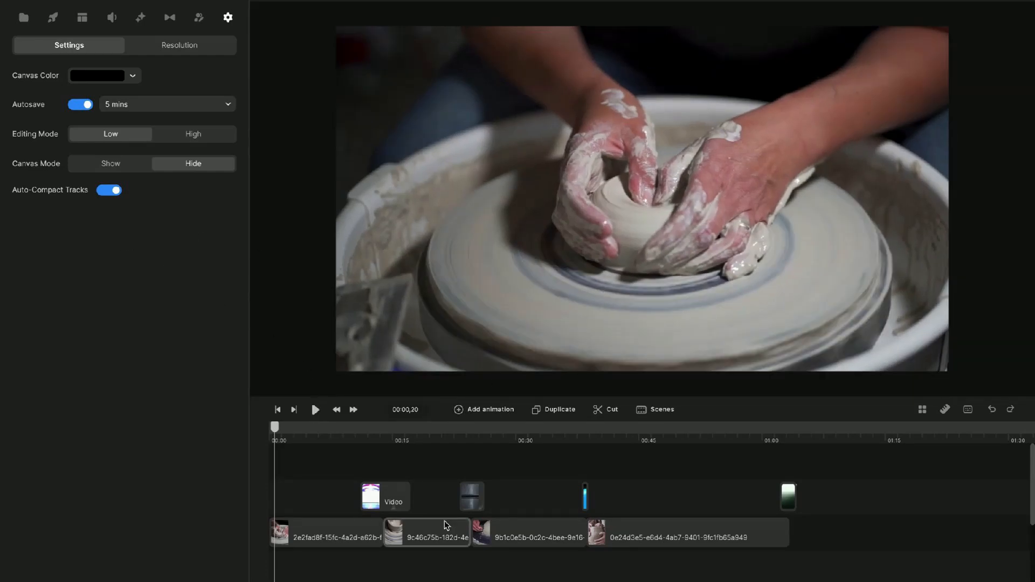
Step: Try spacing the second, third and fourth clips apart on the main track to leave gaps between the clips
{"action": "left_click_drag", "start_coordinate": [770, 538], "coordinate": [807, 537]}
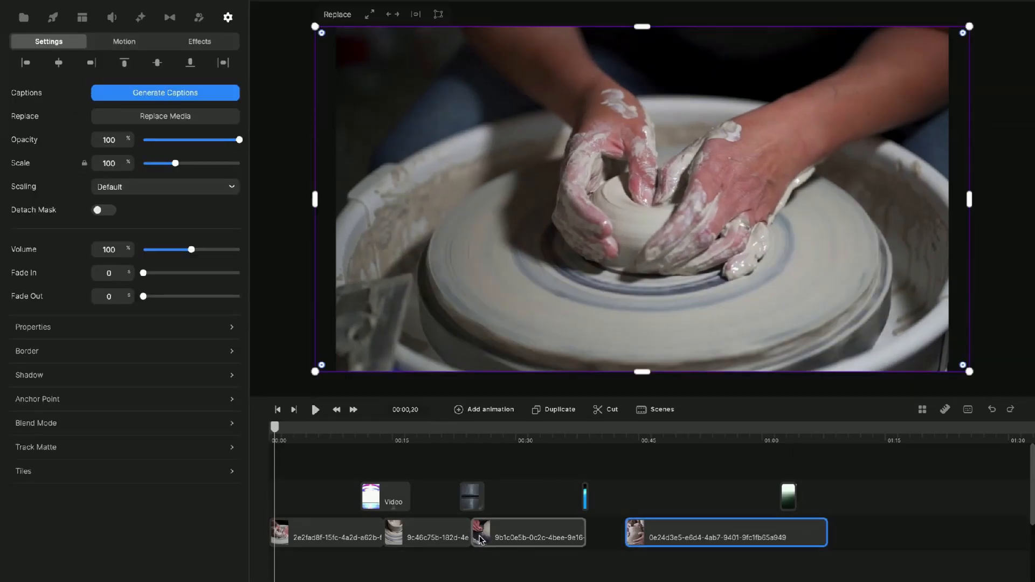
{"action": "left_click", "coordinate": [437, 534]}
{"action": "left_click_drag", "start_coordinate": [511, 535], "coordinate": [534, 537]}
{"action": "left_click_drag", "start_coordinate": [678, 537], "coordinate": [761, 536]}
{"action": "left_click_drag", "start_coordinate": [553, 535], "coordinate": [594, 534]}
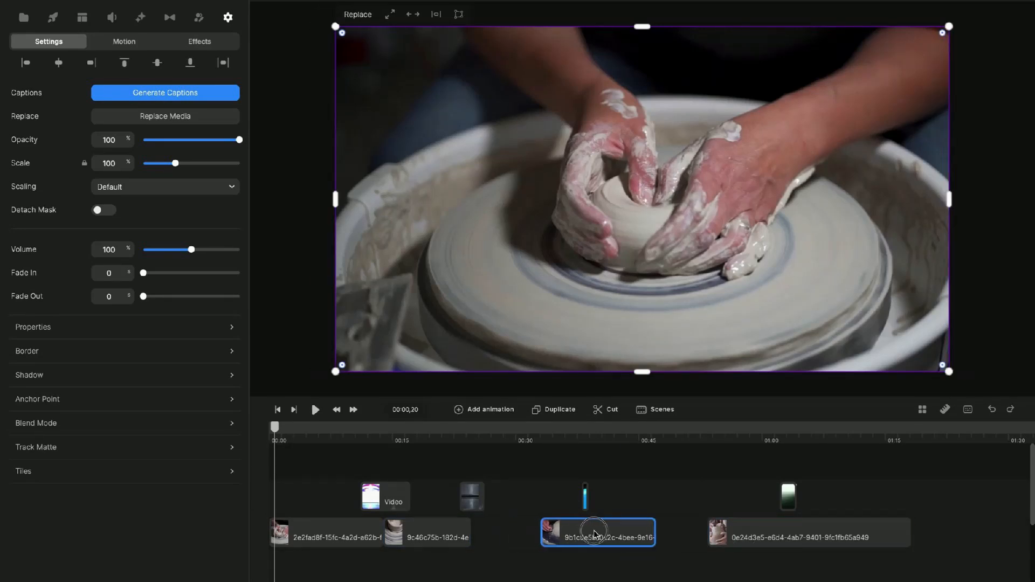
{"action": "left_click_drag", "start_coordinate": [432, 536], "coordinate": [462, 534]}
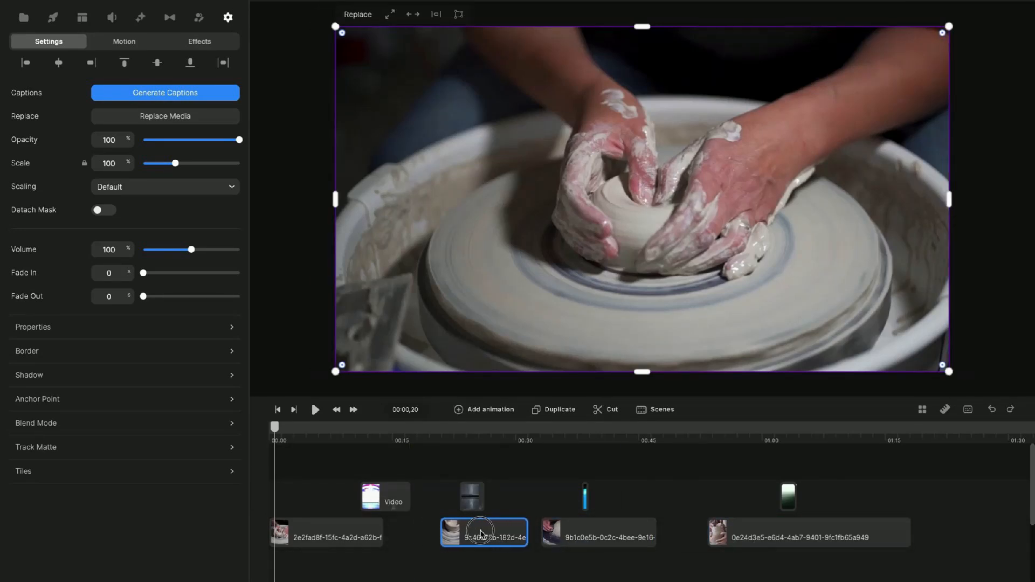
Step: Try the first transition inside the gap after the first clip and Iron above the gap before the third, previewing the result
{"action": "left_click_drag", "start_coordinate": [388, 499], "coordinate": [536, 505]}
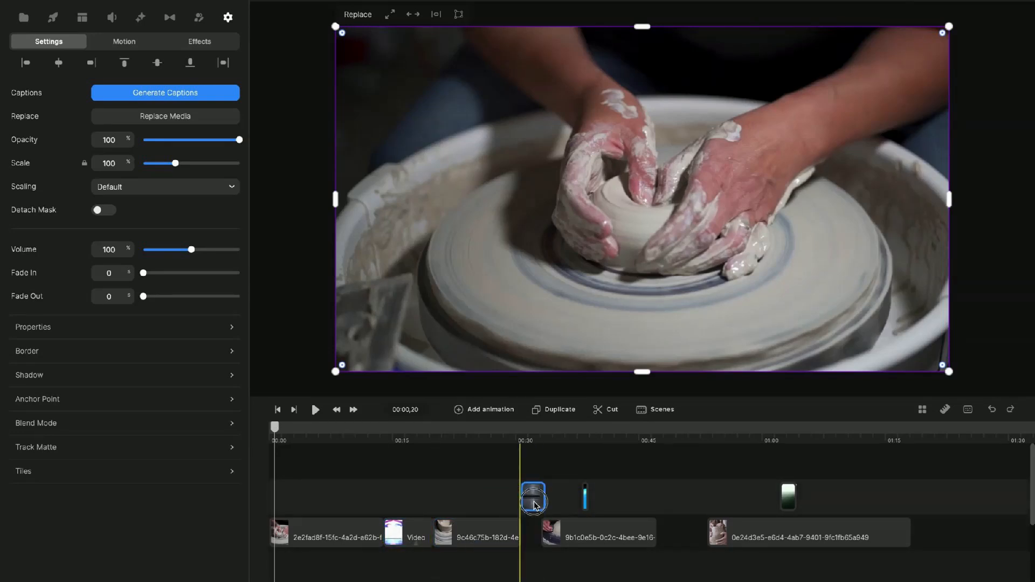
{"action": "left_click", "coordinate": [377, 441]}
{"action": "left_click", "coordinate": [315, 410]}
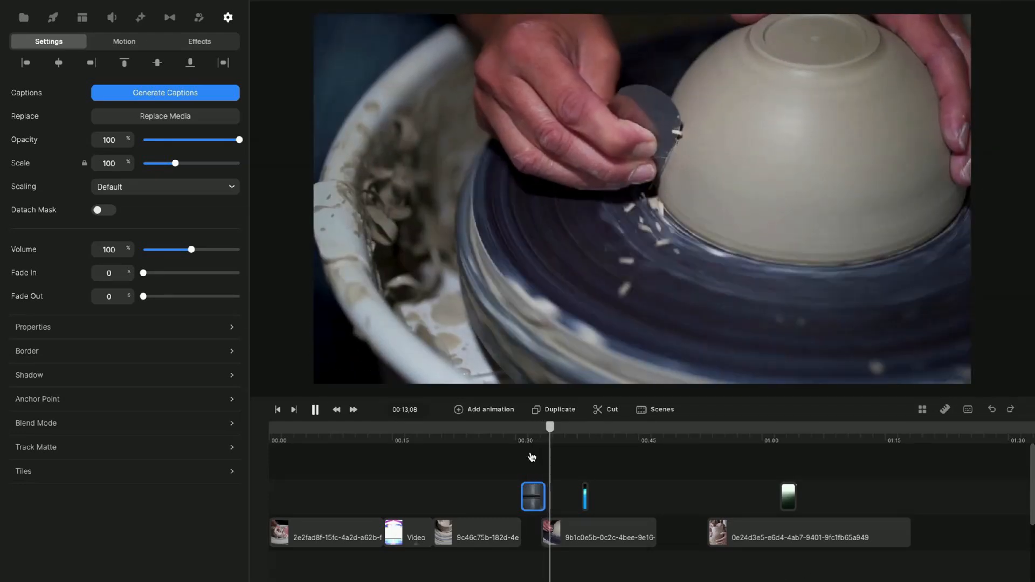
{"action": "left_click", "coordinate": [315, 411]}
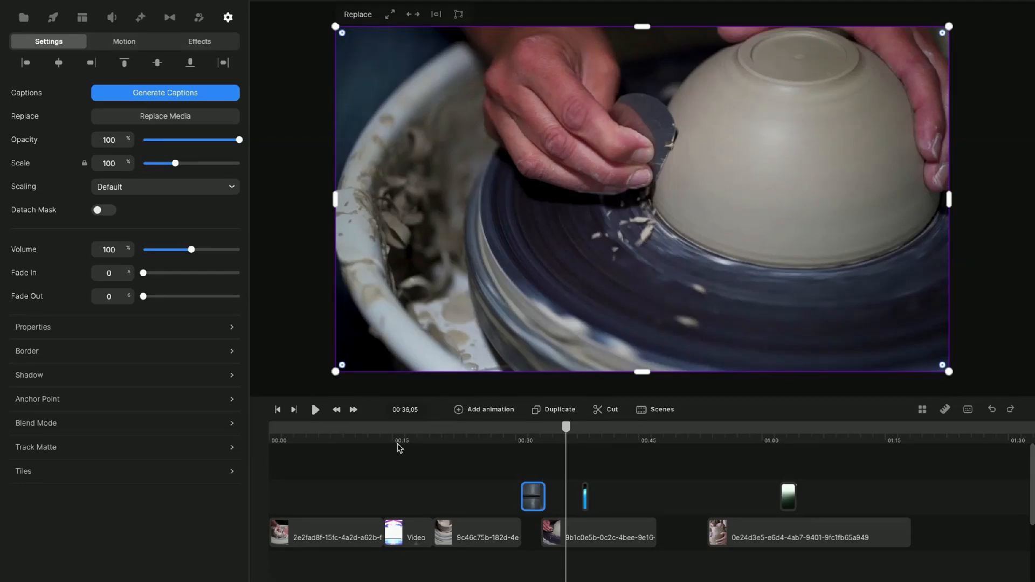
Step: Undo the transition moves and the shifts of the second and third clips, keeping the gap before the fourth clip
{"action": "key", "text": "ctrl+z"}
{"action": "key", "text": "ctrl+z"}
{"action": "key", "text": "ctrl+z"}
{"action": "key", "text": "ctrl+z"}
{"action": "key", "text": "ctrl+z"}
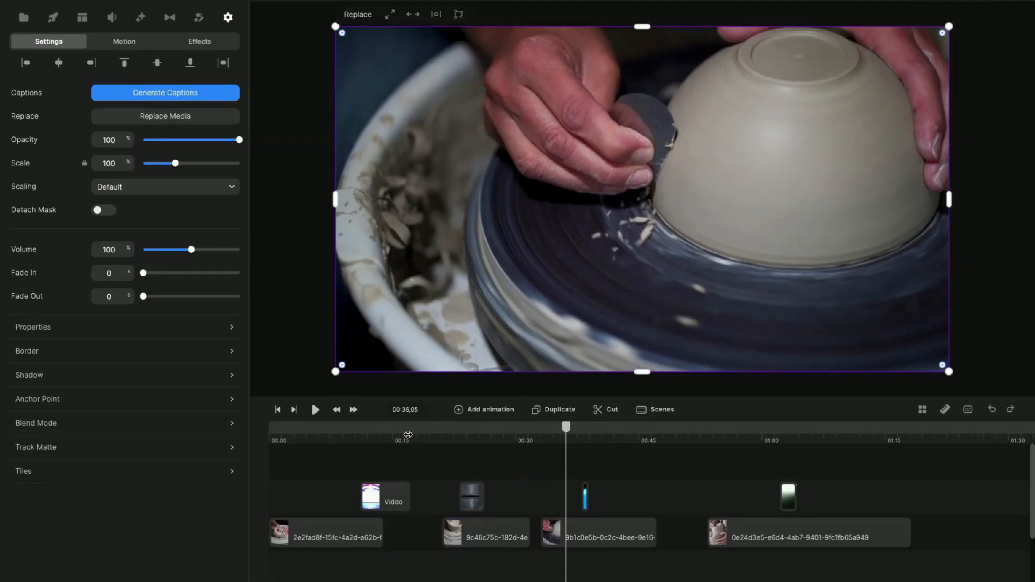
{"action": "key", "text": "ctrl+z"}
{"action": "key", "text": "ctrl+z"}
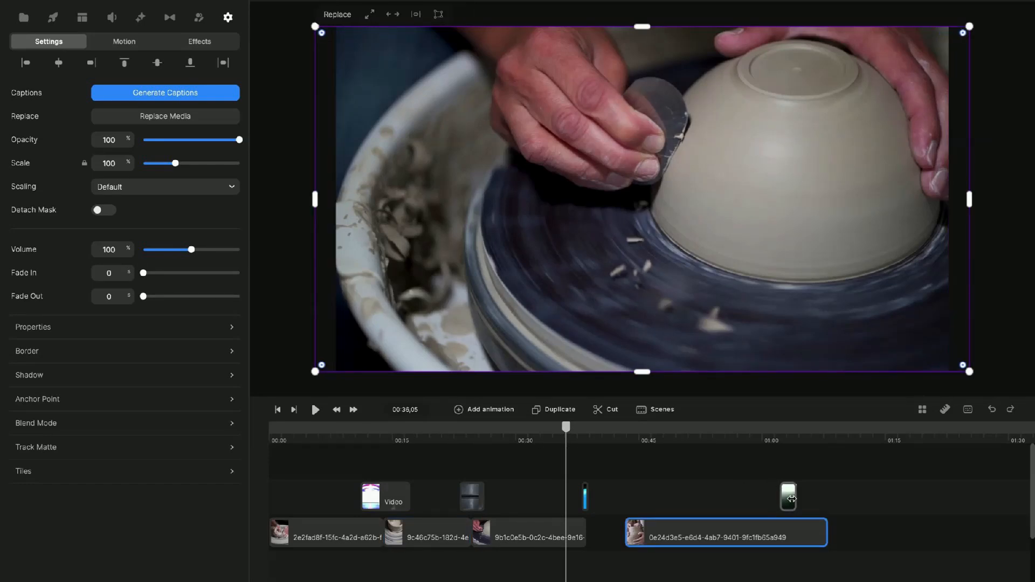
Step: Trim the end of the Light Leak 19 element slightly and move it into the main-track gap between the third and fourth clips
{"action": "left_click_drag", "start_coordinate": [794, 497], "coordinate": [792, 497]}
{"action": "left_click", "coordinate": [820, 492]}
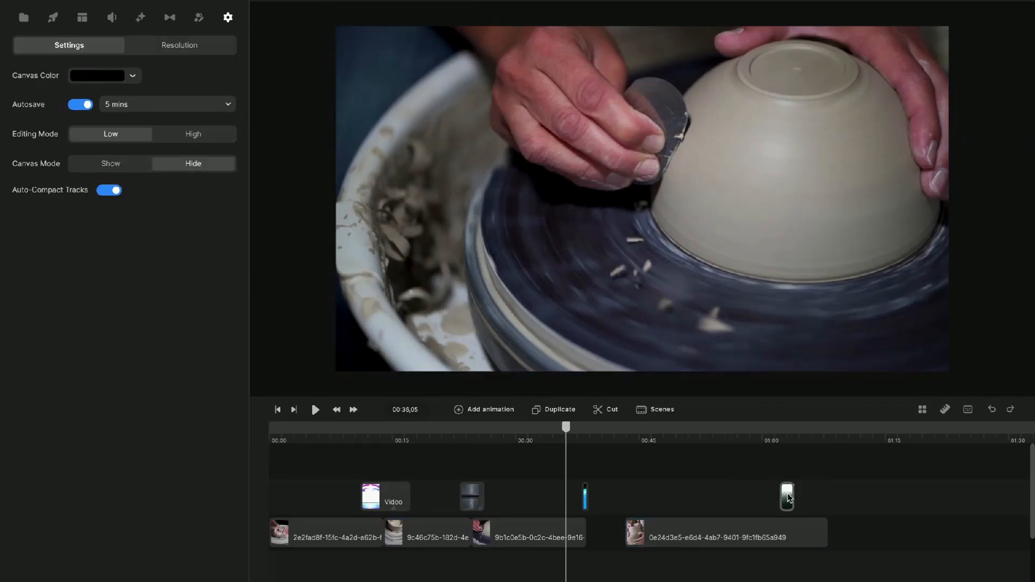
{"action": "scroll", "coordinate": [787, 497], "scroll_direction": "up", "scroll_amount": 3}
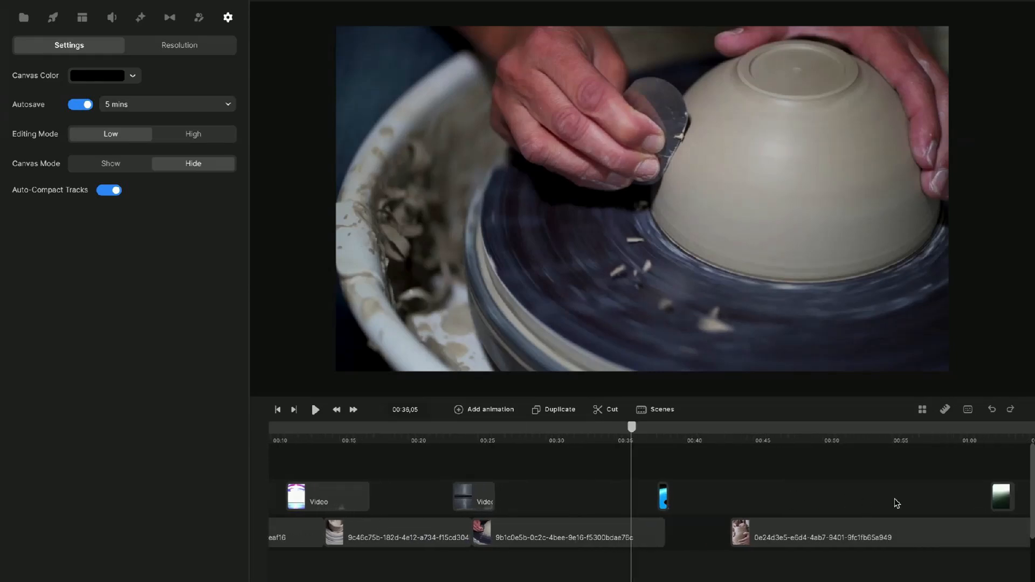
{"action": "left_click_drag", "start_coordinate": [1003, 505], "coordinate": [680, 540]}
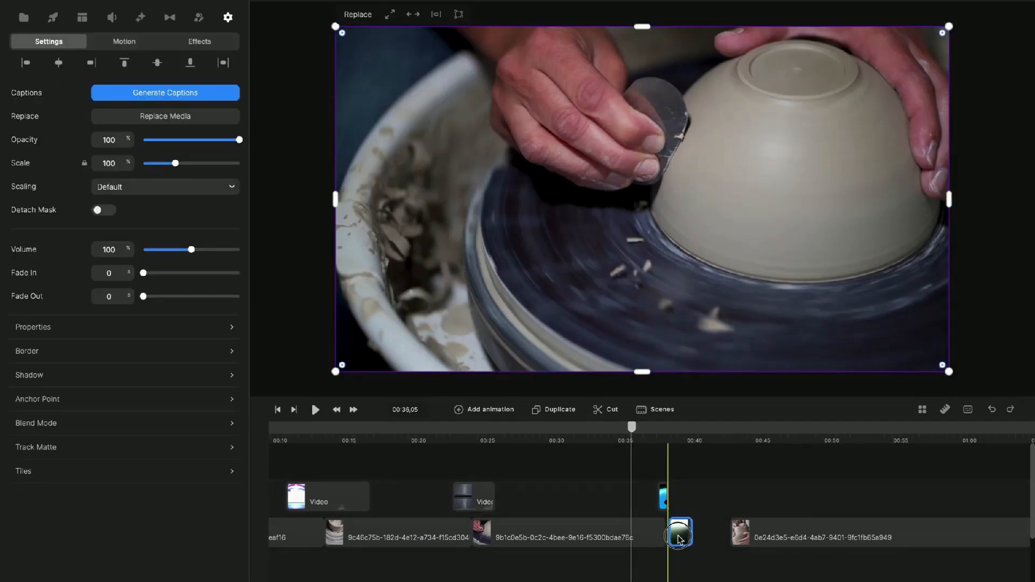
{"action": "scroll", "coordinate": [663, 494], "scroll_direction": "up", "scroll_amount": 2}
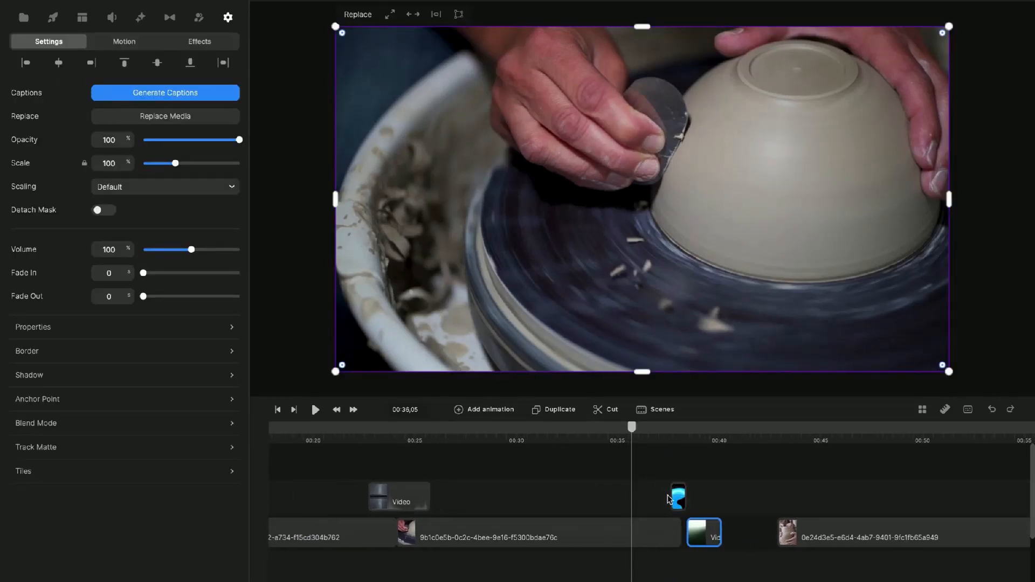
Step: Shift the Transition 8 element earlier on the overlay track and butt the fourth clip against the Light Leak 19 element
{"action": "left_click_drag", "start_coordinate": [681, 503], "coordinate": [644, 501]}
{"action": "left_click_drag", "start_coordinate": [808, 529], "coordinate": [698, 528]}
{"action": "mouse_move", "coordinate": [774, 533]}
{"action": "left_mouse_down"}
{"action": "mouse_move", "coordinate": [756, 531]}
{"action": "mouse_move", "coordinate": [769, 533]}
{"action": "left_mouse_up"}
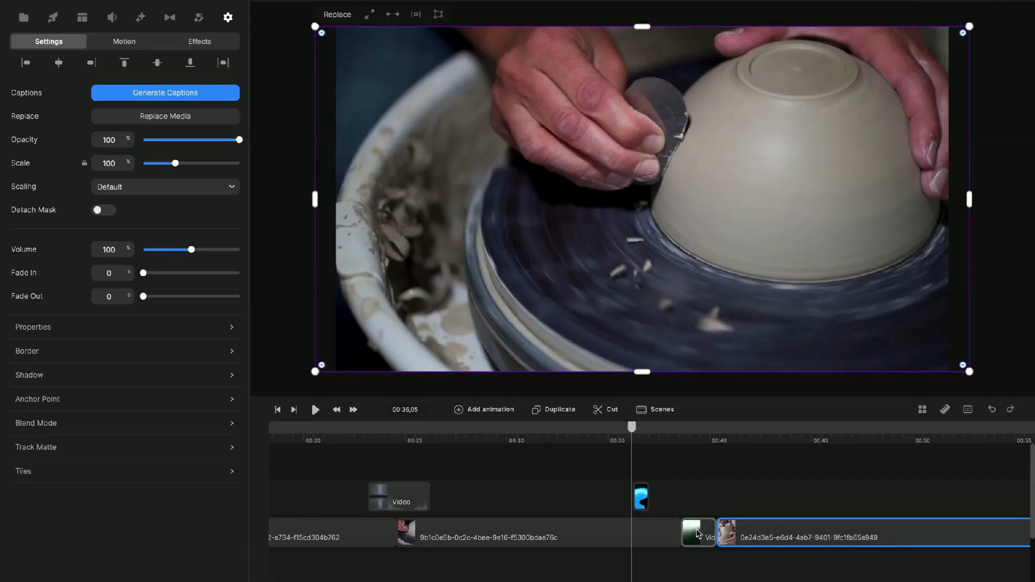
Step: Play the timeline from 00:38 to preview the Light Leak 19 element between the third and fourth clips
{"action": "left_click", "coordinate": [669, 441]}
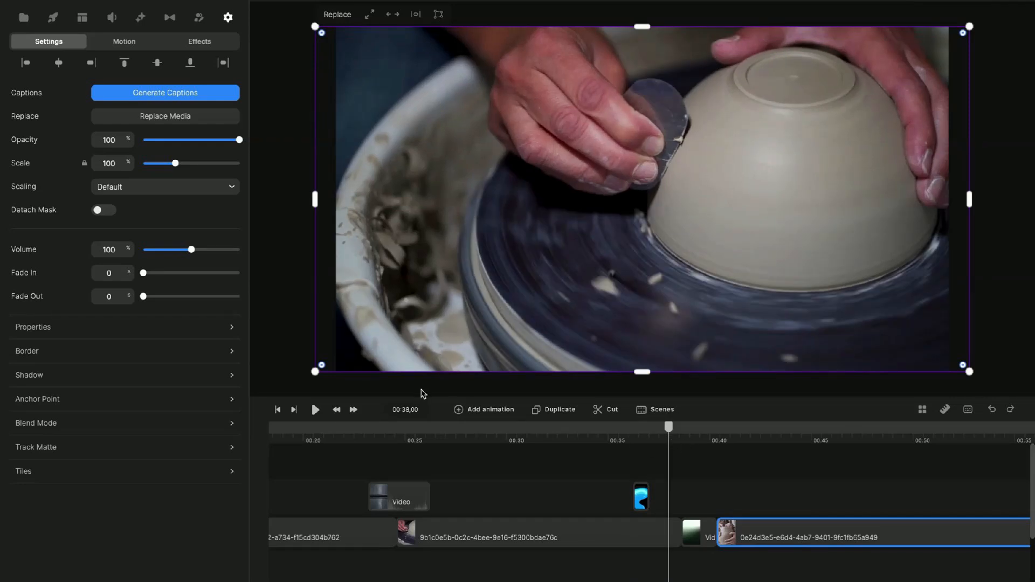
{"action": "left_click", "coordinate": [316, 411]}
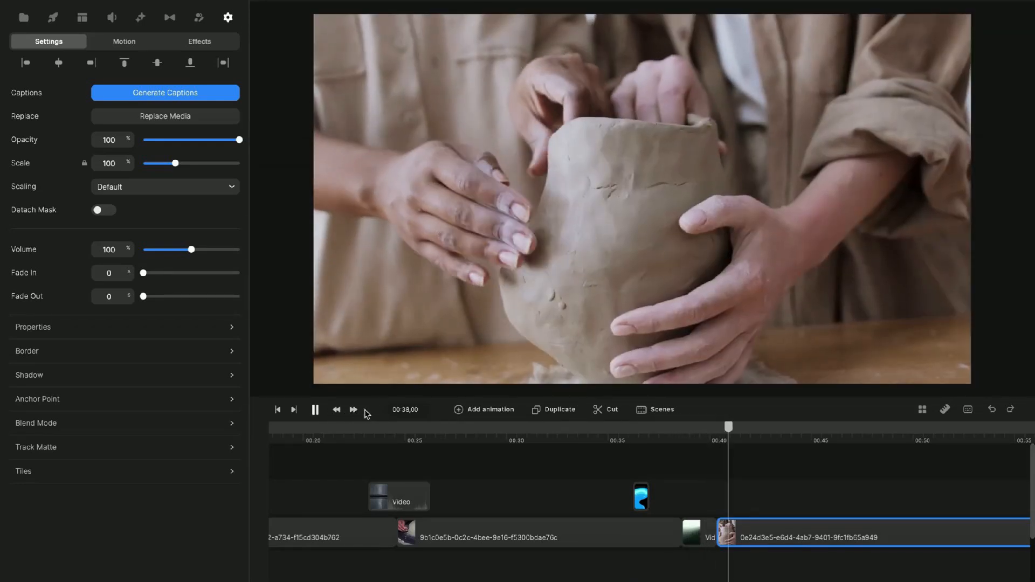
{"action": "left_click", "coordinate": [316, 410]}
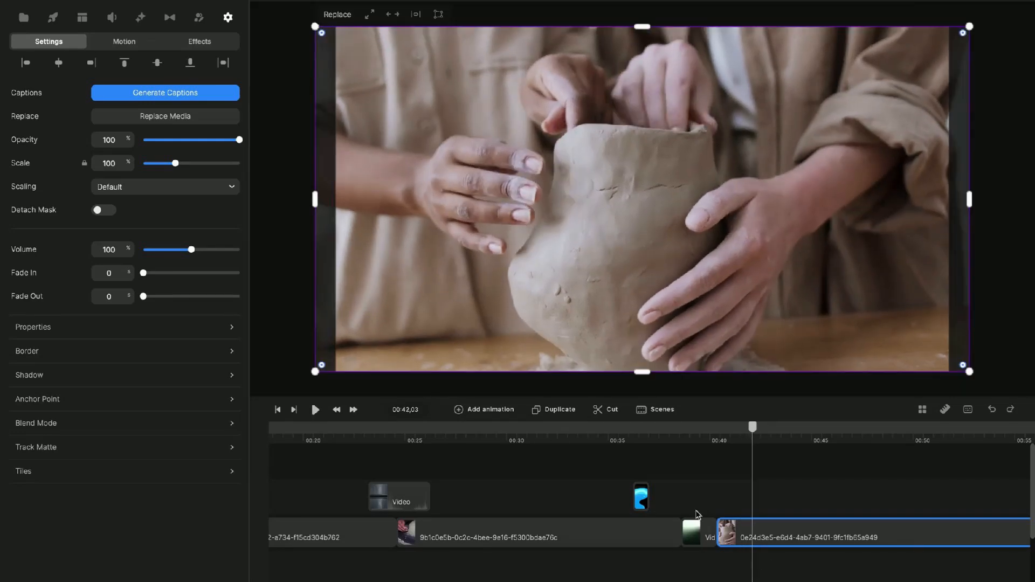
Step: Overlay the Light Leak 19 element above the boundary between the third and fourth clips, closing the gap beneath it
{"action": "left_click_drag", "start_coordinate": [698, 533], "coordinate": [686, 496]}
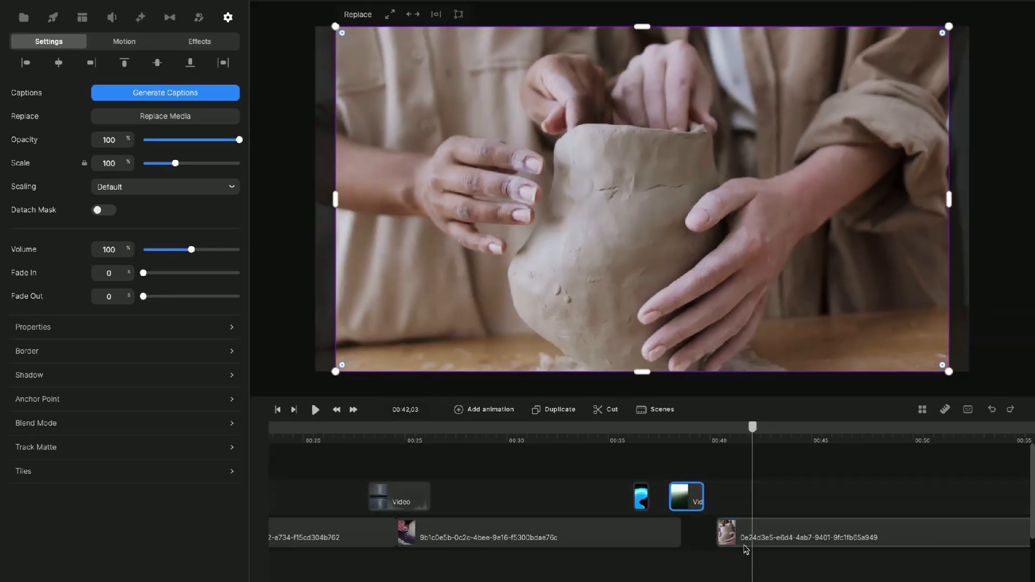
{"action": "left_click_drag", "start_coordinate": [745, 549], "coordinate": [711, 543]}
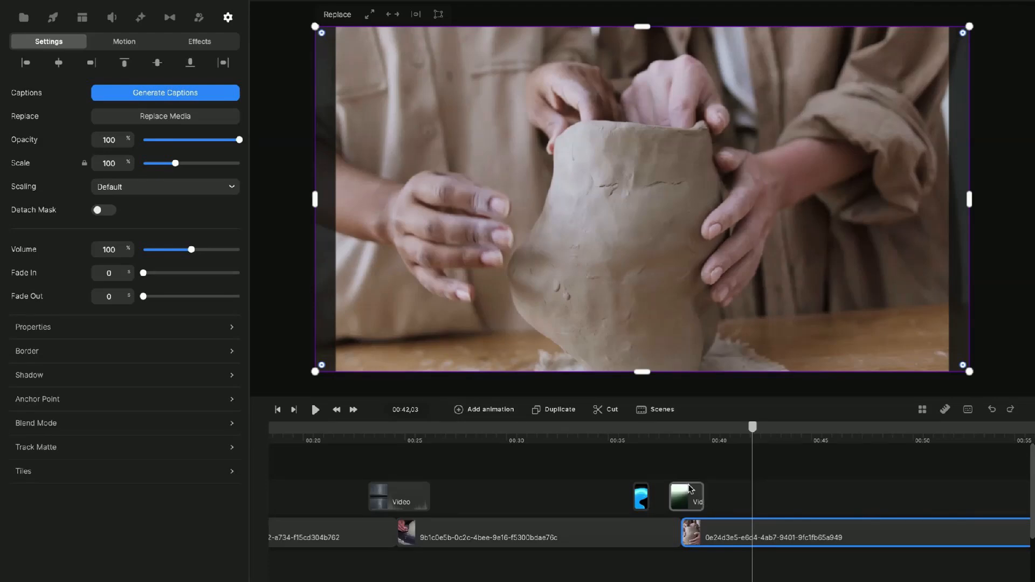
{"action": "left_click_drag", "start_coordinate": [691, 489], "coordinate": [682, 479]}
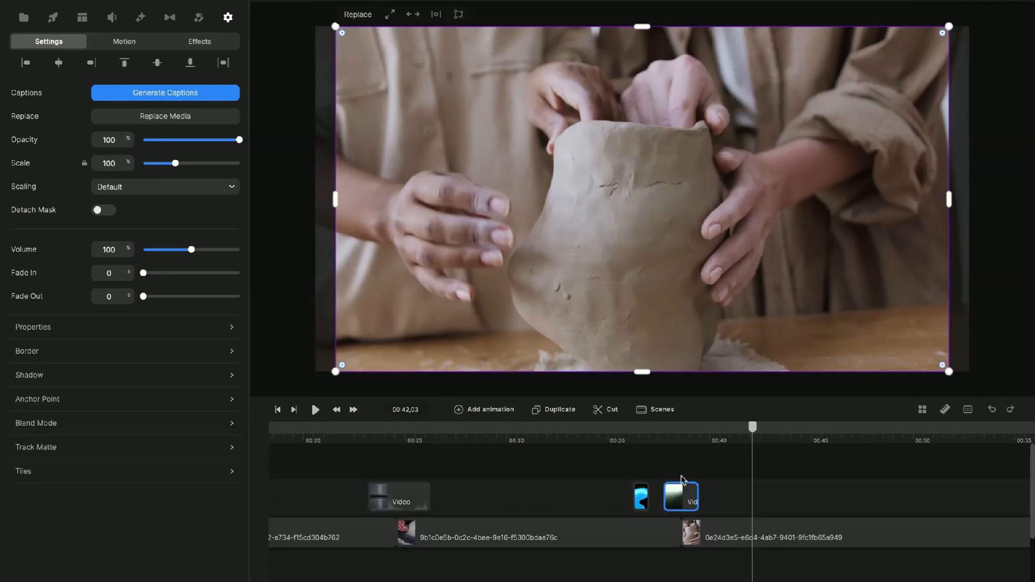
Step: Play across the third and fourth clips' boundary to preview the overlaid Light Leak 19 transition
{"action": "left_click", "coordinate": [660, 442]}
{"action": "left_click", "coordinate": [316, 409]}
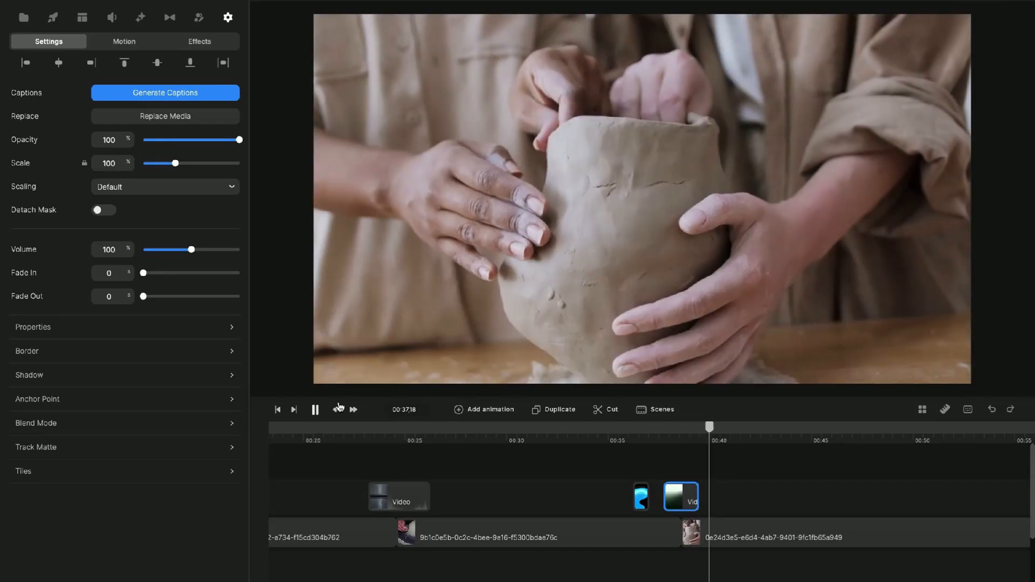
{"action": "left_click", "coordinate": [315, 410]}
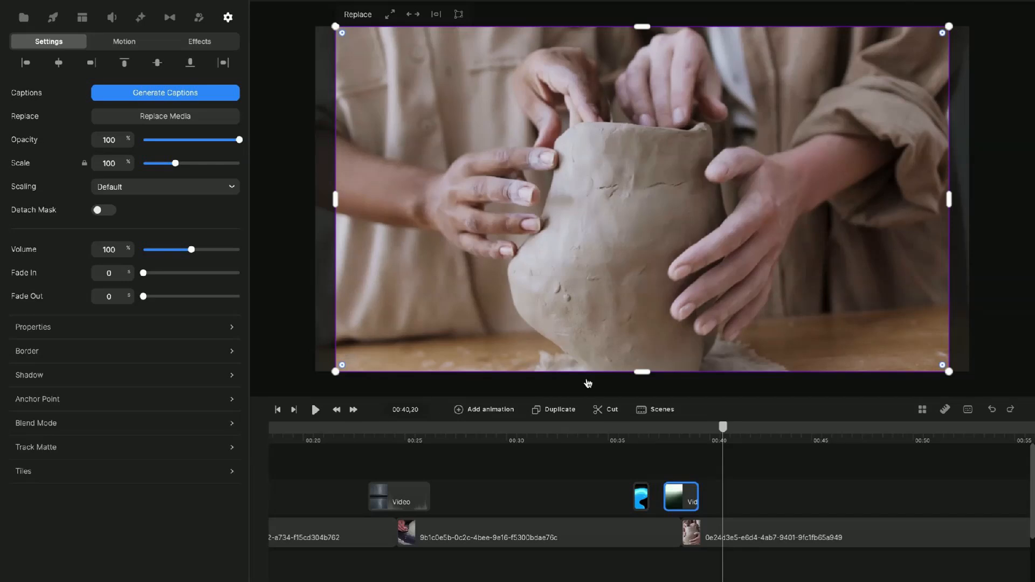
Step: Browse the effects library, apply the Doodle effect to the first clip and play it back from the start
{"action": "mouse_move", "coordinate": [685, 535]}
{"action": "left_click", "coordinate": [141, 18]}
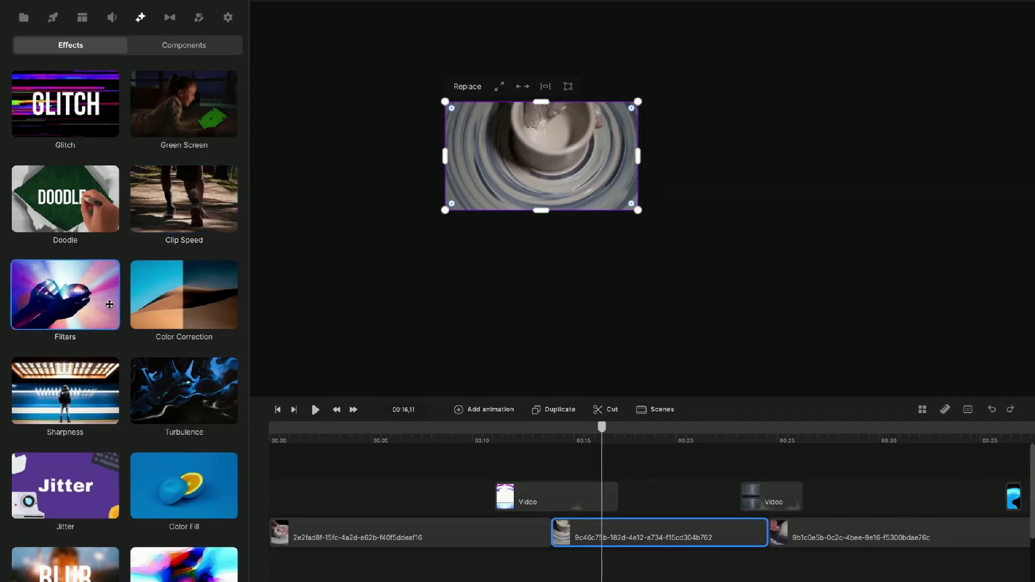
{"action": "scroll", "coordinate": [64, 304], "scroll_direction": "down", "scroll_amount": 3}
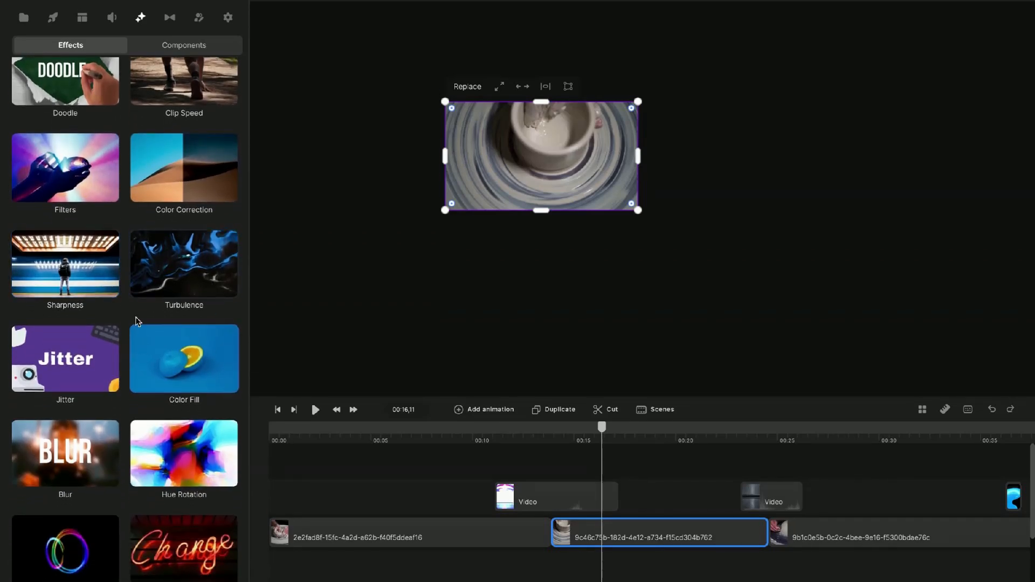
{"action": "scroll", "coordinate": [106, 406], "scroll_direction": "down", "scroll_amount": 3}
{"action": "scroll", "coordinate": [106, 405], "scroll_direction": "down", "scroll_amount": 2}
{"action": "scroll", "coordinate": [70, 270], "scroll_direction": "up", "scroll_amount": 9}
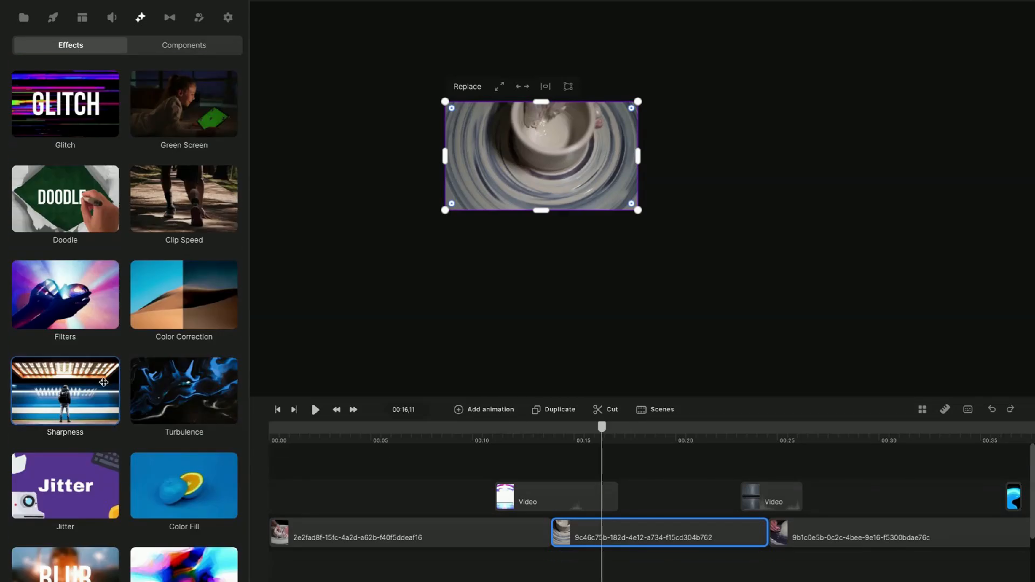
{"action": "mouse_move", "coordinate": [43, 190]}
{"action": "left_mouse_down"}
{"action": "mouse_move", "coordinate": [226, 262]}
{"action": "mouse_move", "coordinate": [480, 438]}
{"action": "mouse_move", "coordinate": [438, 501]}
{"action": "mouse_move", "coordinate": [345, 526]}
{"action": "left_mouse_up"}
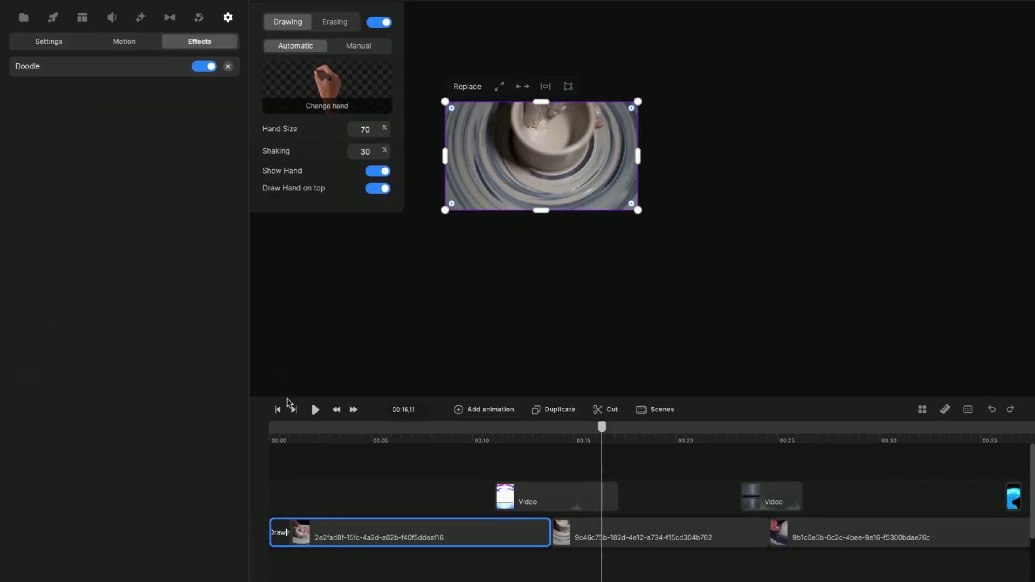
{"action": "left_click", "coordinate": [273, 441]}
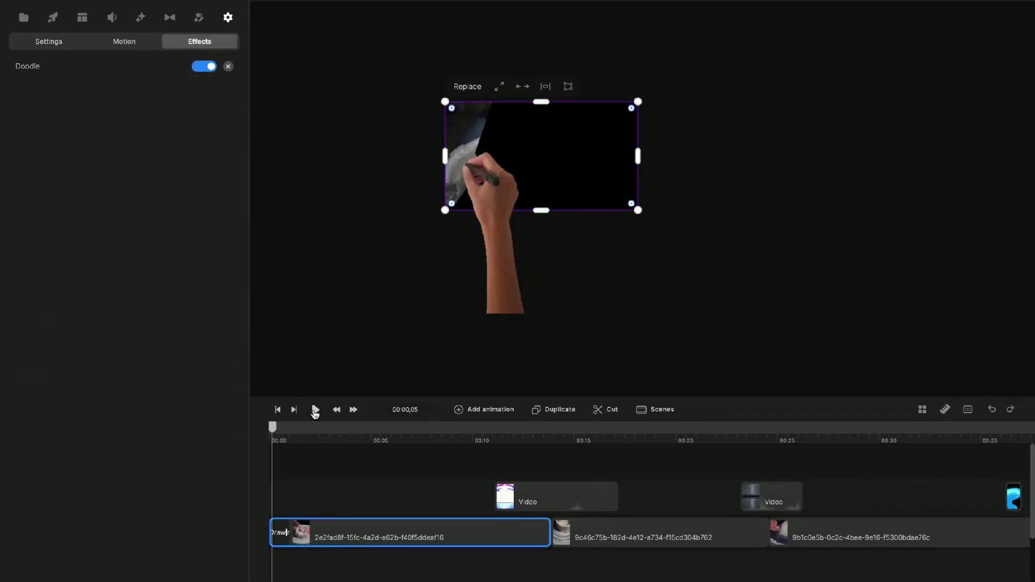
{"action": "left_click", "coordinate": [315, 411]}
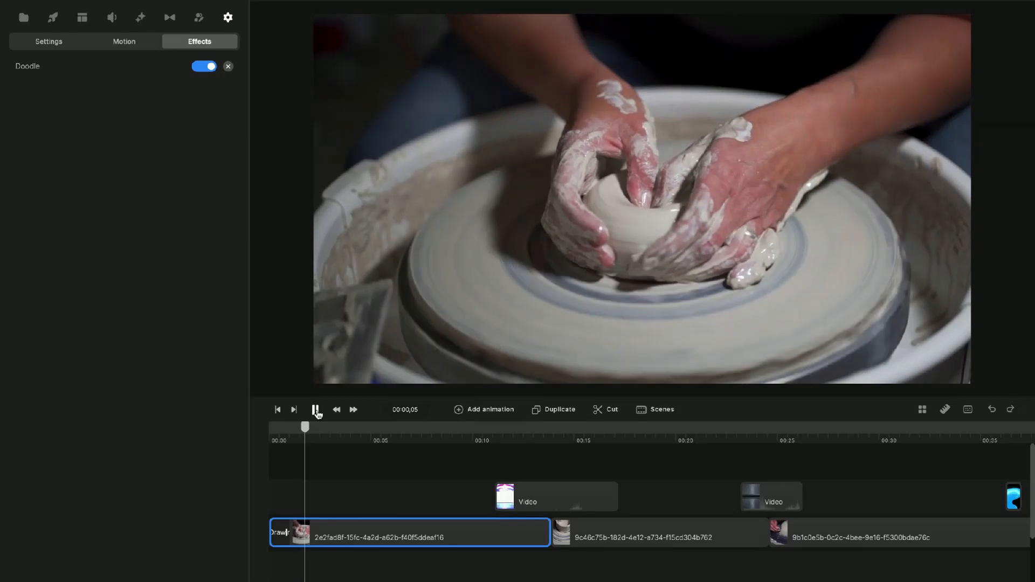
Step: Stop the playback, apply the Clip Speed effect to the second clip and set its speed to 129%
{"action": "left_click", "coordinate": [315, 410]}
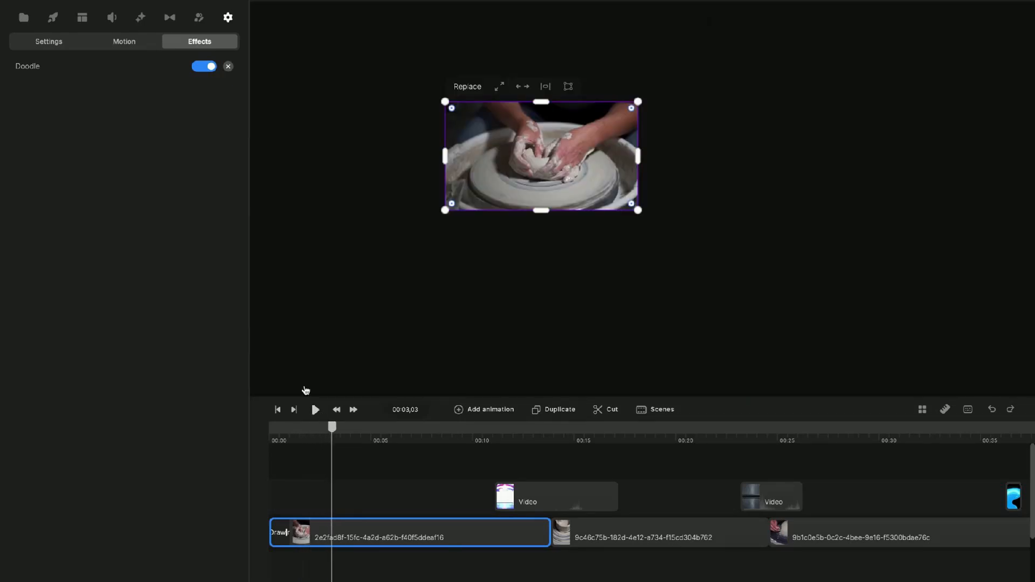
{"action": "left_click", "coordinate": [141, 17]}
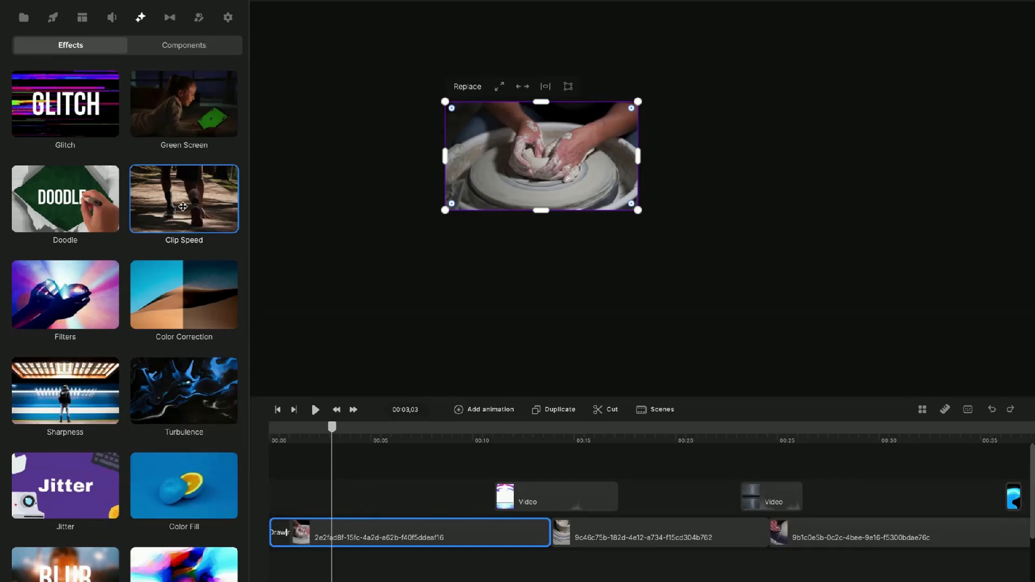
{"action": "left_click_drag", "start_coordinate": [183, 207], "coordinate": [597, 537]}
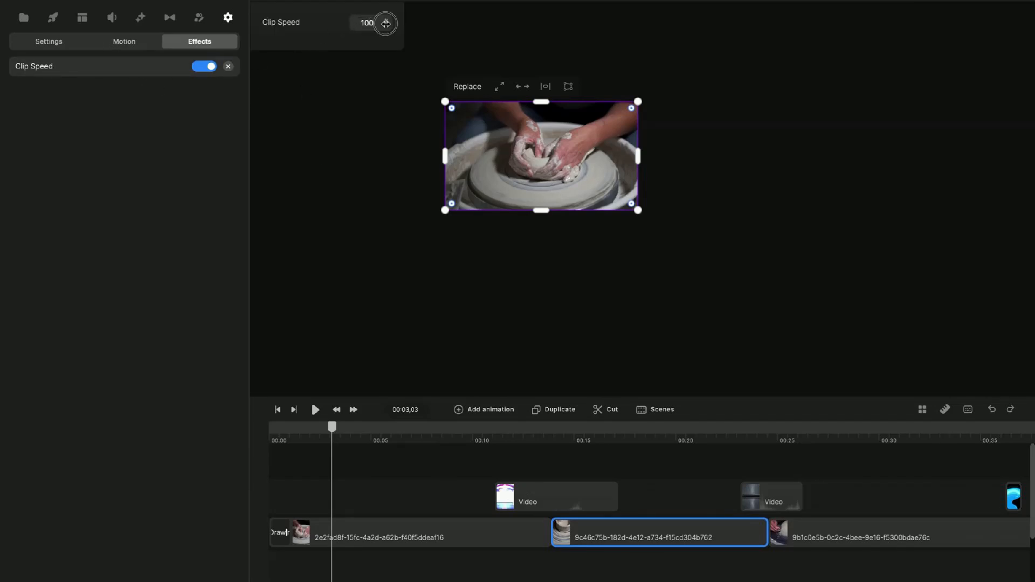
{"action": "left_click_drag", "start_coordinate": [386, 23], "coordinate": [358, 23]}
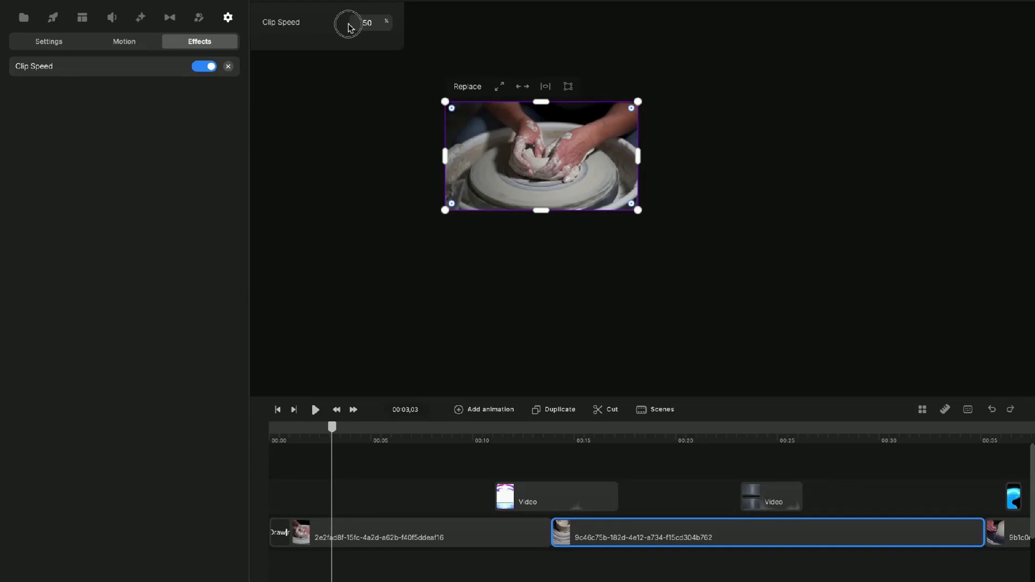
{"action": "left_click_drag", "start_coordinate": [351, 28], "coordinate": [391, 26]}
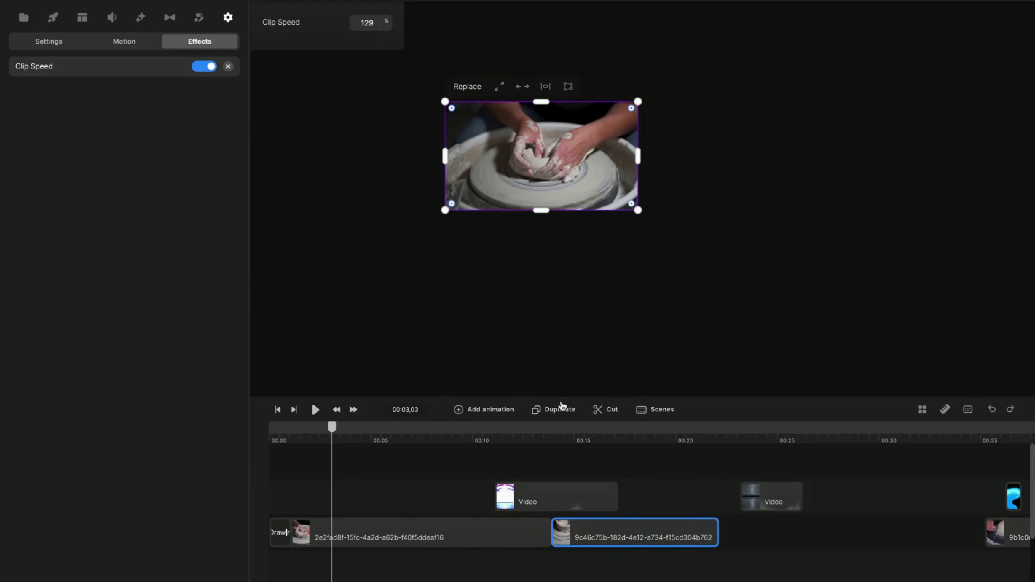
Step: Play the second clip from about 00:14 to preview its changed speed
{"action": "left_click", "coordinate": [561, 440]}
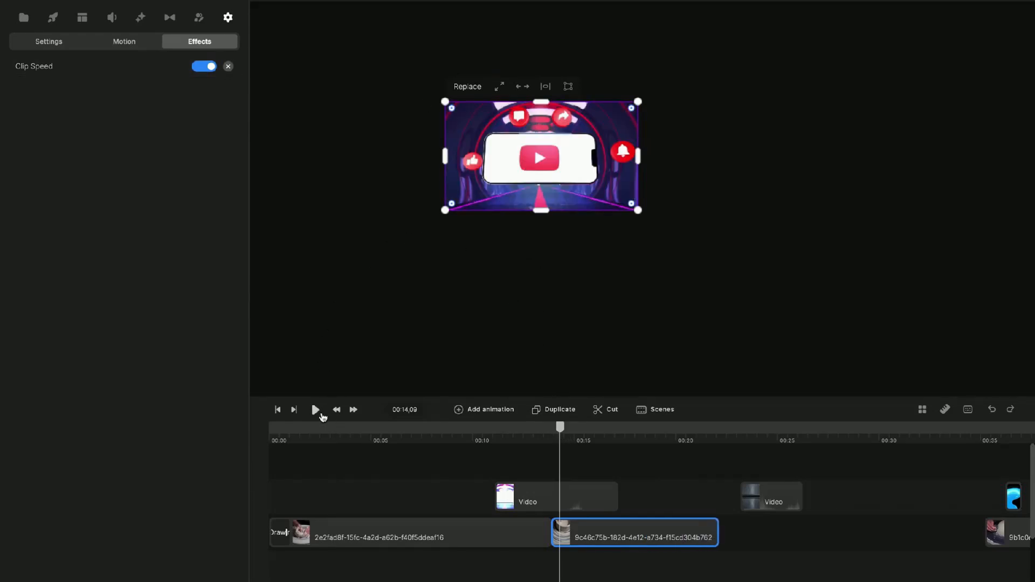
{"action": "left_click", "coordinate": [322, 414]}
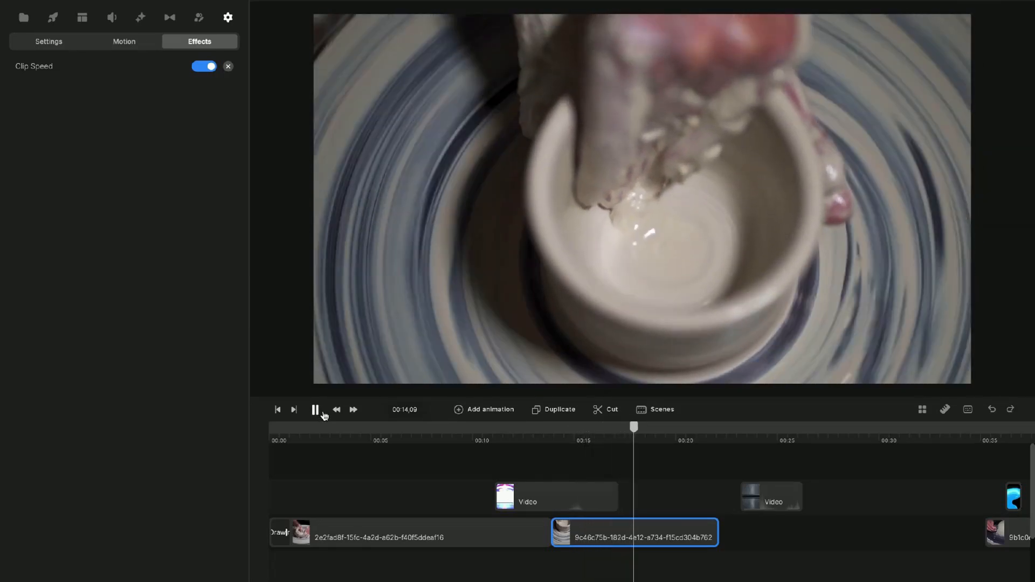
{"action": "left_click", "coordinate": [316, 411]}
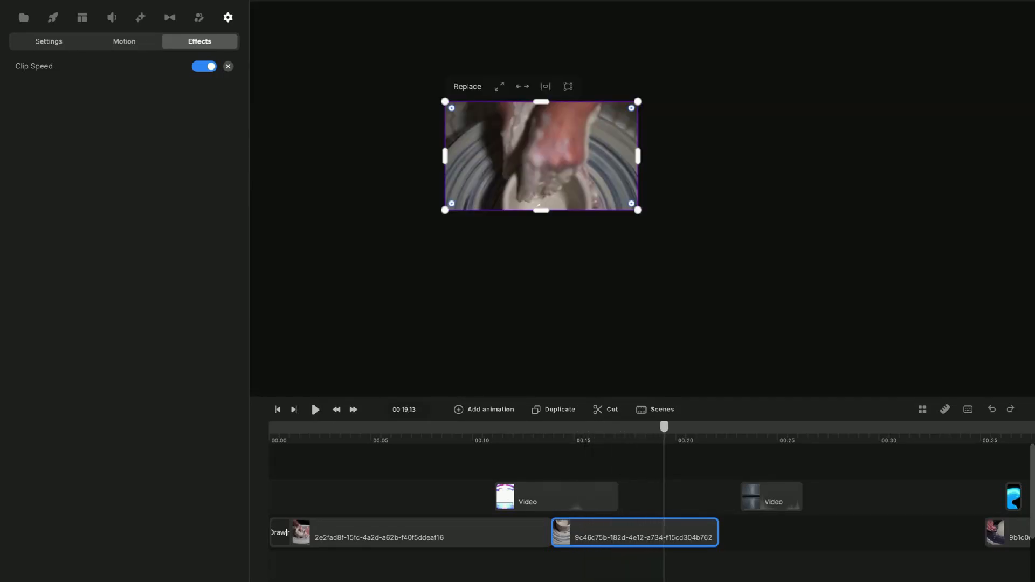
Step: Apply the Color Correction effect to the first clip and set contrast to 16% and gamma to 11%
{"action": "left_click", "coordinate": [139, 18]}
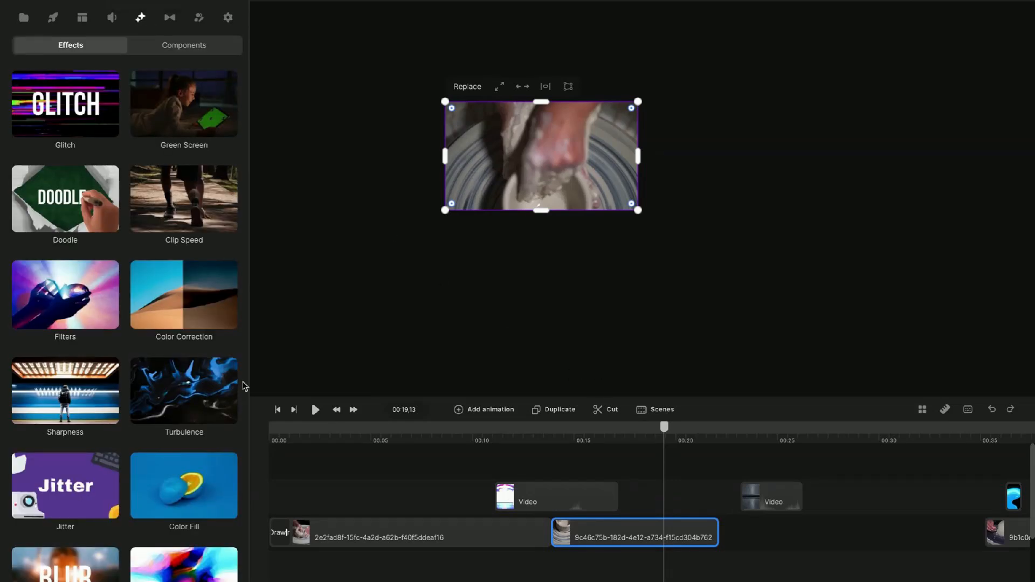
{"action": "scroll", "coordinate": [148, 322], "scroll_direction": "down", "scroll_amount": 1}
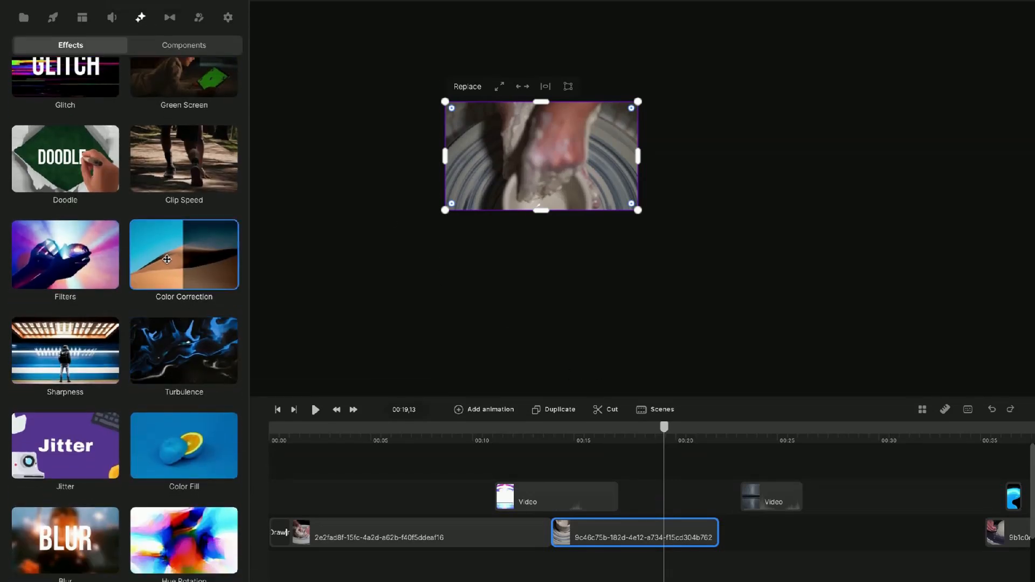
{"action": "left_click_drag", "start_coordinate": [181, 257], "coordinate": [407, 538]}
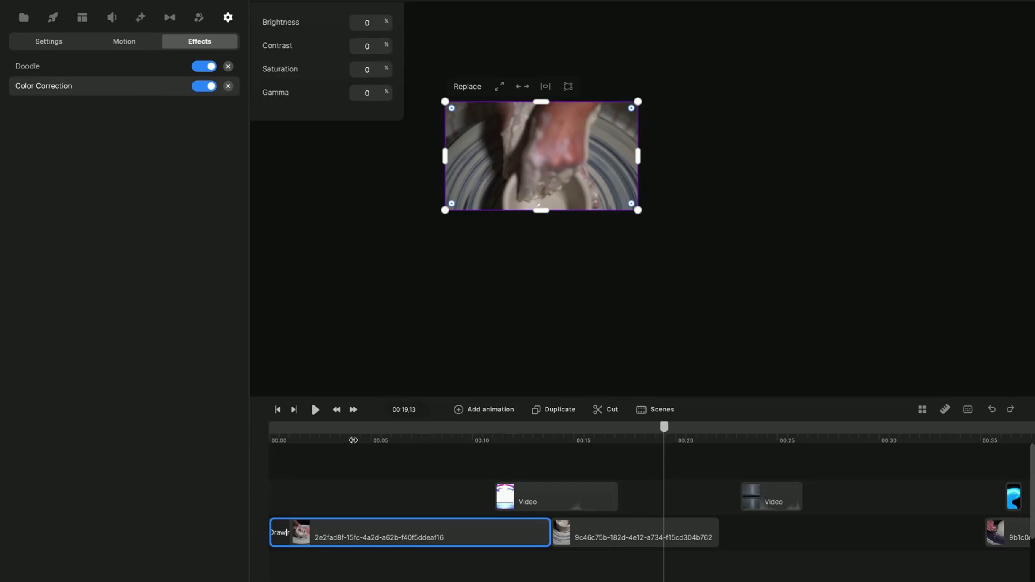
{"action": "left_click", "coordinate": [353, 441]}
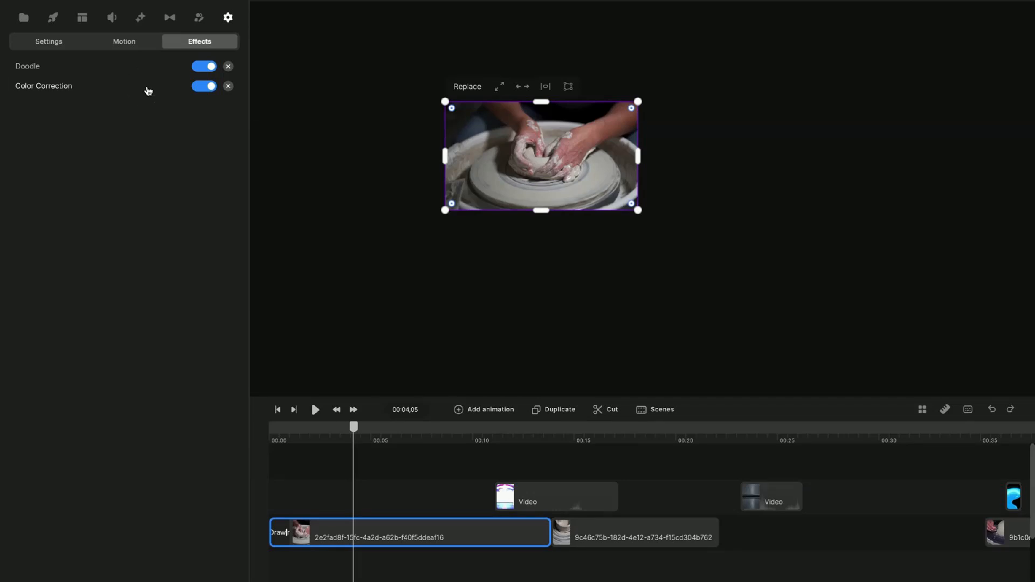
{"action": "left_click", "coordinate": [149, 90]}
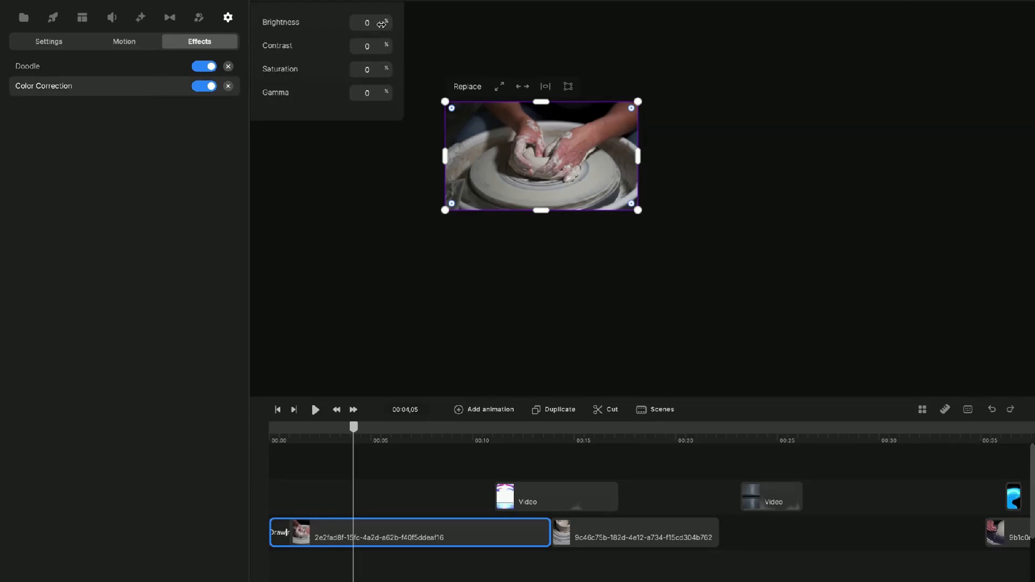
{"action": "left_click_drag", "start_coordinate": [381, 24], "coordinate": [395, 86]}
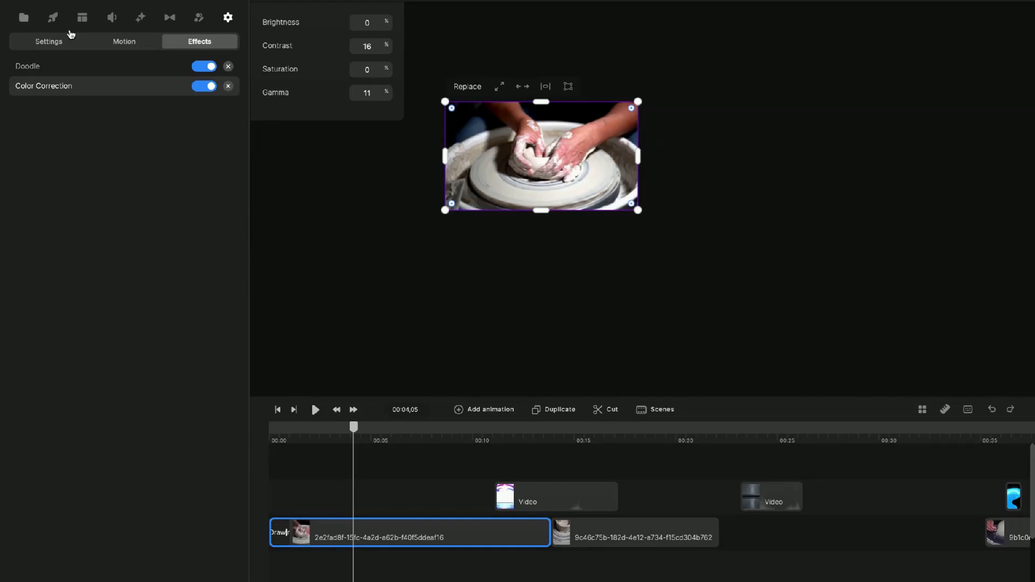
Step: Apply the Wave effect to the second clip and view the clip at about 00:16
{"action": "left_click", "coordinate": [140, 18]}
{"action": "scroll", "coordinate": [125, 375], "scroll_direction": "down", "scroll_amount": 5}
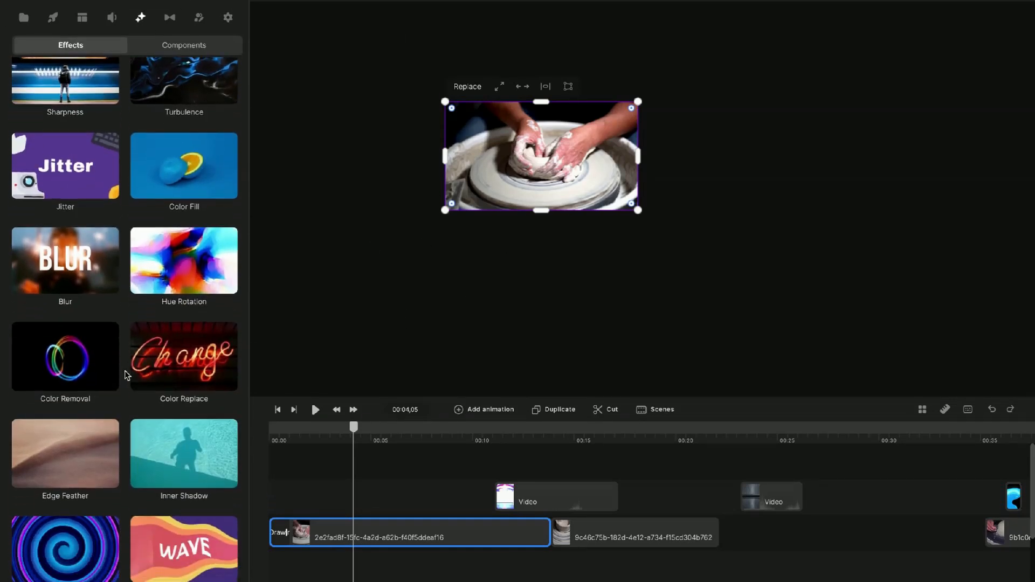
{"action": "scroll", "coordinate": [127, 376], "scroll_direction": "down", "scroll_amount": 1}
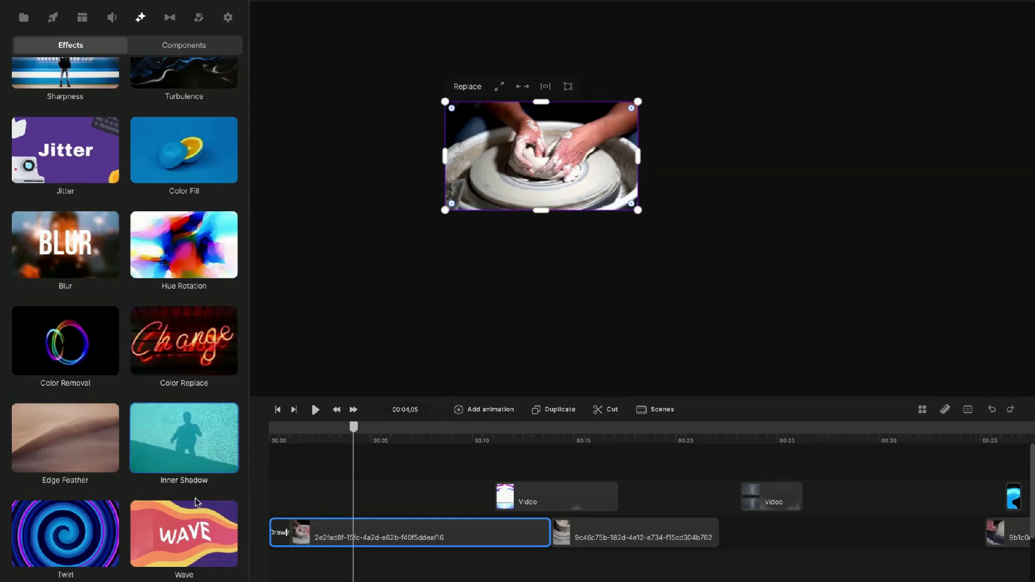
{"action": "left_click_drag", "start_coordinate": [174, 536], "coordinate": [634, 539]}
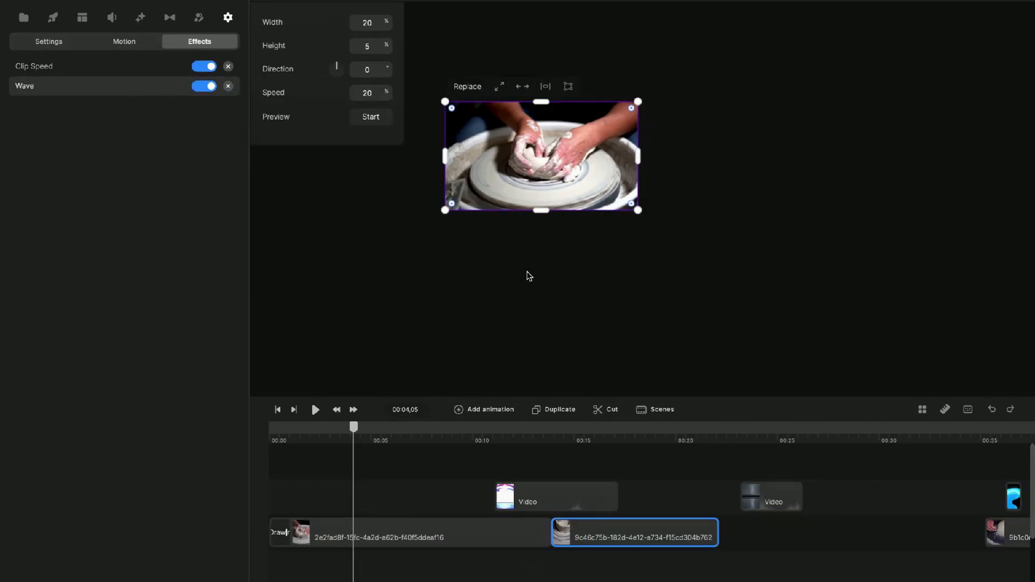
{"action": "left_click", "coordinate": [614, 440]}
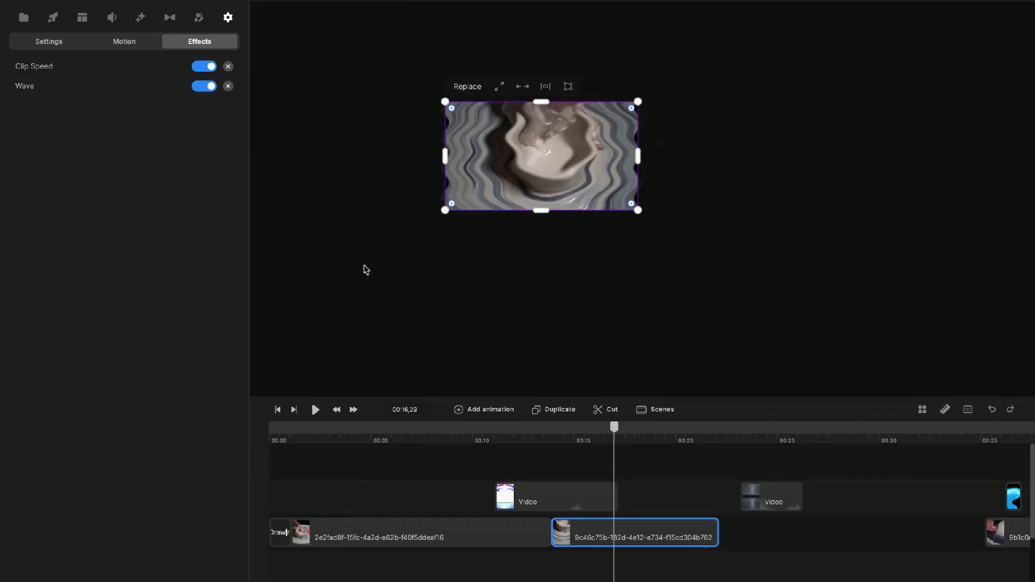
Step: Set the Wave effect to width 17%, height 8%, direction 45° and speed 0%, and try its built-in preview
{"action": "left_click", "coordinate": [106, 88]}
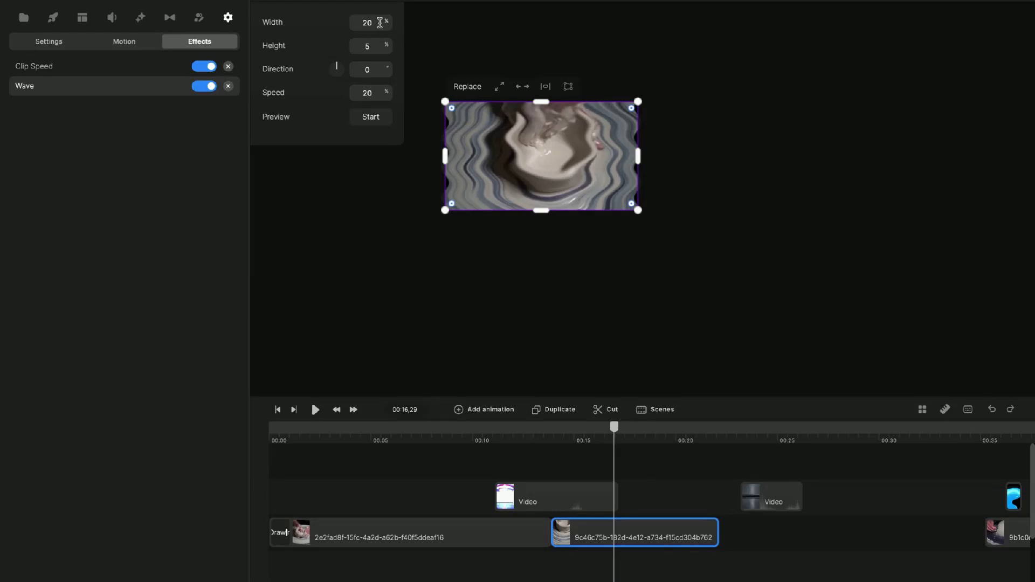
{"action": "left_click_drag", "start_coordinate": [384, 23], "coordinate": [330, 28]}
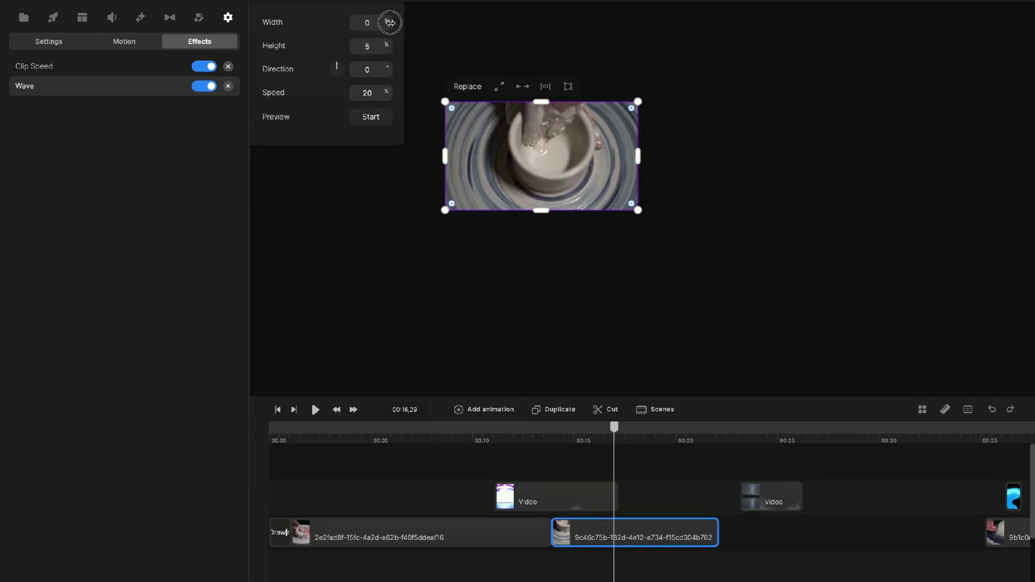
{"action": "mouse_move", "coordinate": [390, 23]}
{"action": "left_mouse_down"}
{"action": "mouse_move", "coordinate": [397, 42]}
{"action": "mouse_move", "coordinate": [422, 48]}
{"action": "mouse_move", "coordinate": [350, 45]}
{"action": "left_mouse_up"}
{"action": "left_click_drag", "start_coordinate": [386, 47], "coordinate": [343, 94]}
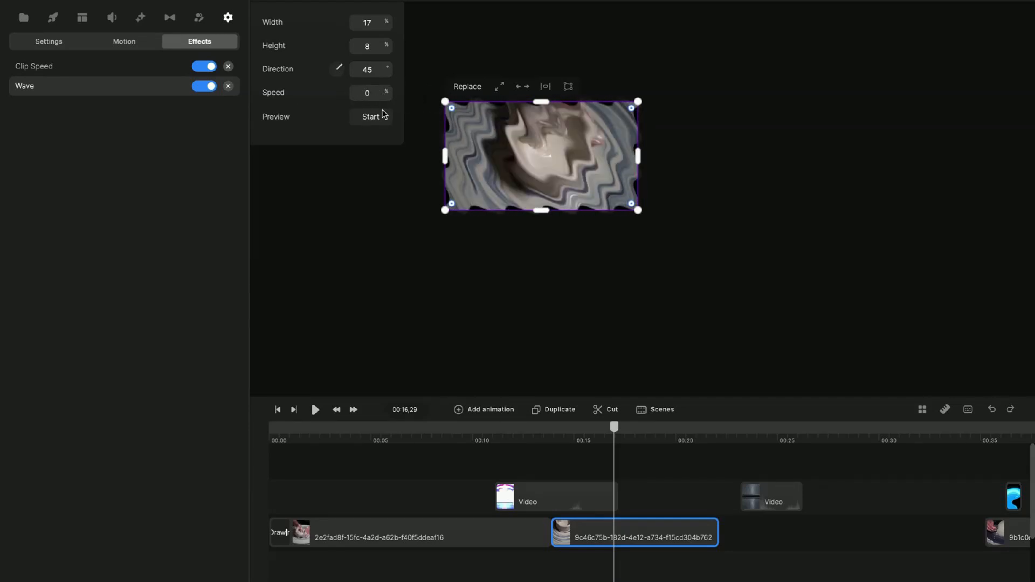
{"action": "left_click", "coordinate": [376, 118]}
{"action": "left_click", "coordinate": [371, 121]}
Step: Play from about 00:13 to preview the Wave effect on the second clip, and remove that effect
{"action": "left_click_drag", "start_coordinate": [616, 435], "coordinate": [537, 431]}
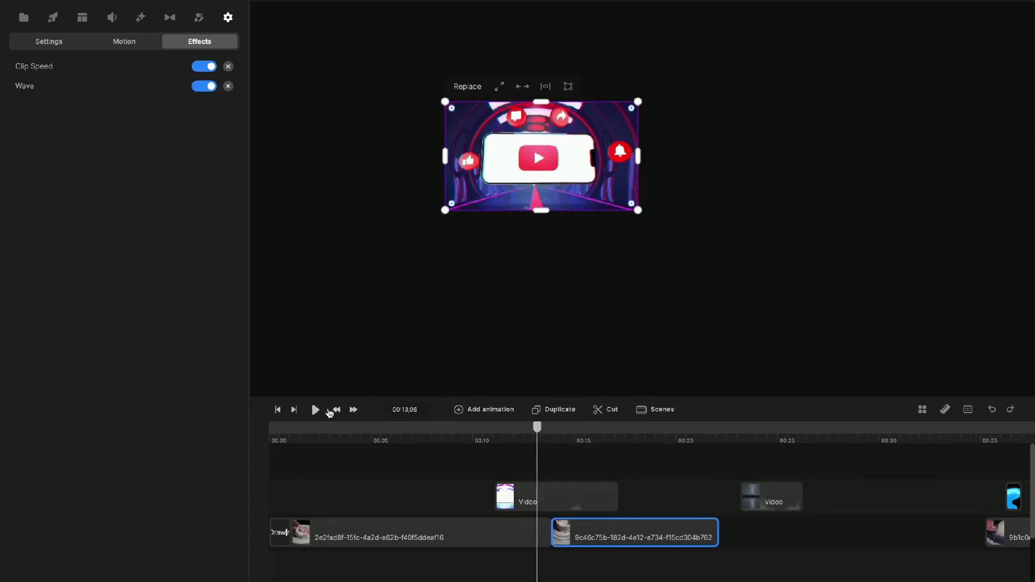
{"action": "left_click", "coordinate": [317, 410]}
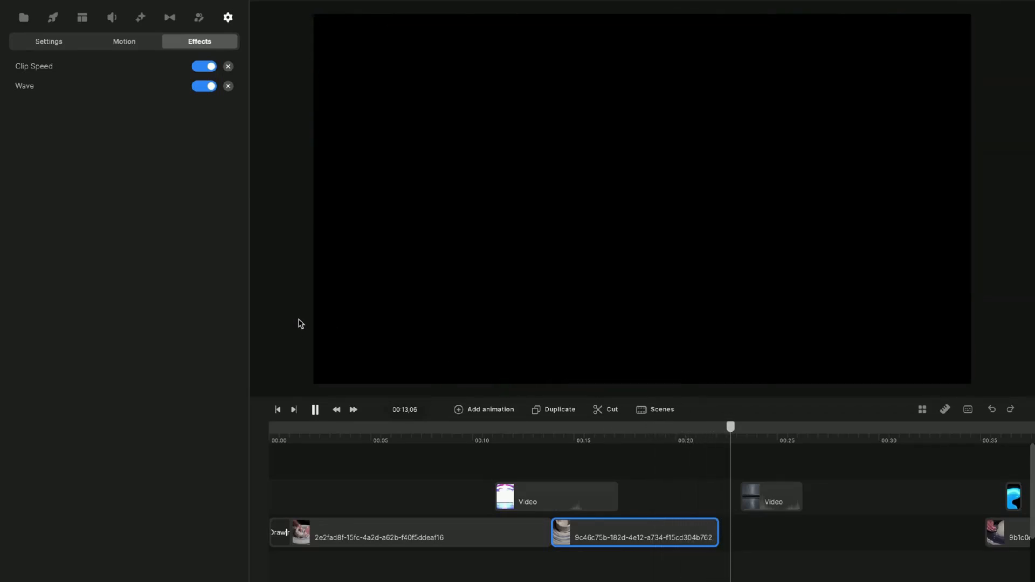
{"action": "left_click", "coordinate": [316, 410]}
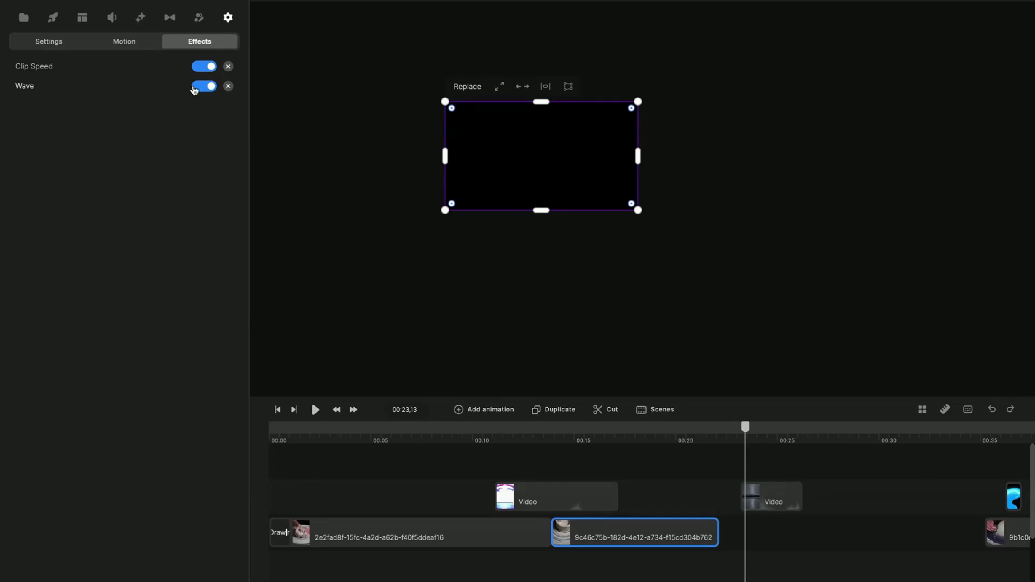
{"action": "left_click", "coordinate": [228, 87]}
{"action": "left_click_drag", "start_coordinate": [656, 431], "coordinate": [627, 429]}
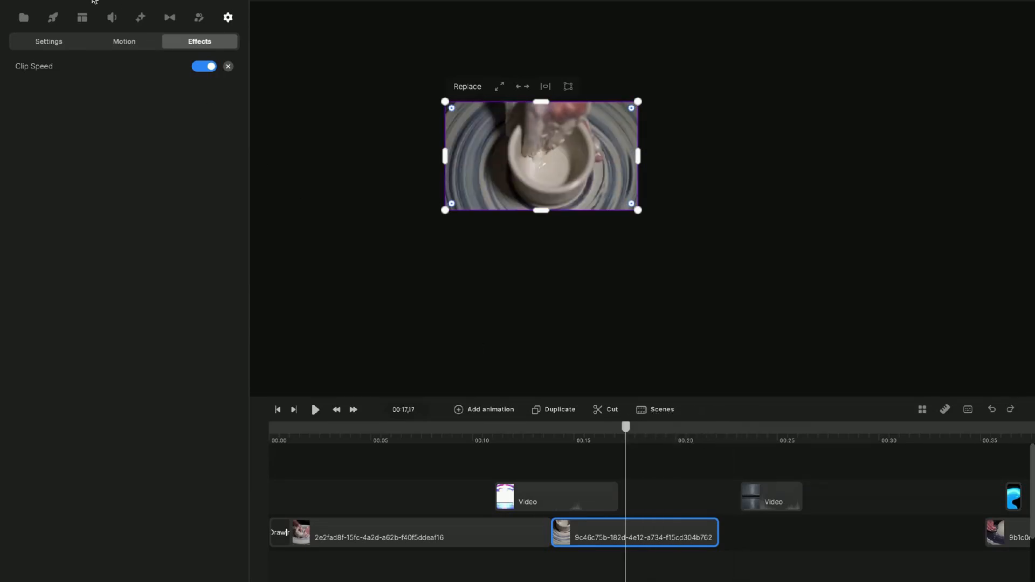
Step: Apply the Color Removal effect to the overlay between the first and second clips and remove its Green Screen effect
{"action": "left_click", "coordinate": [139, 17]}
{"action": "scroll", "coordinate": [151, 299], "scroll_direction": "down", "scroll_amount": 5}
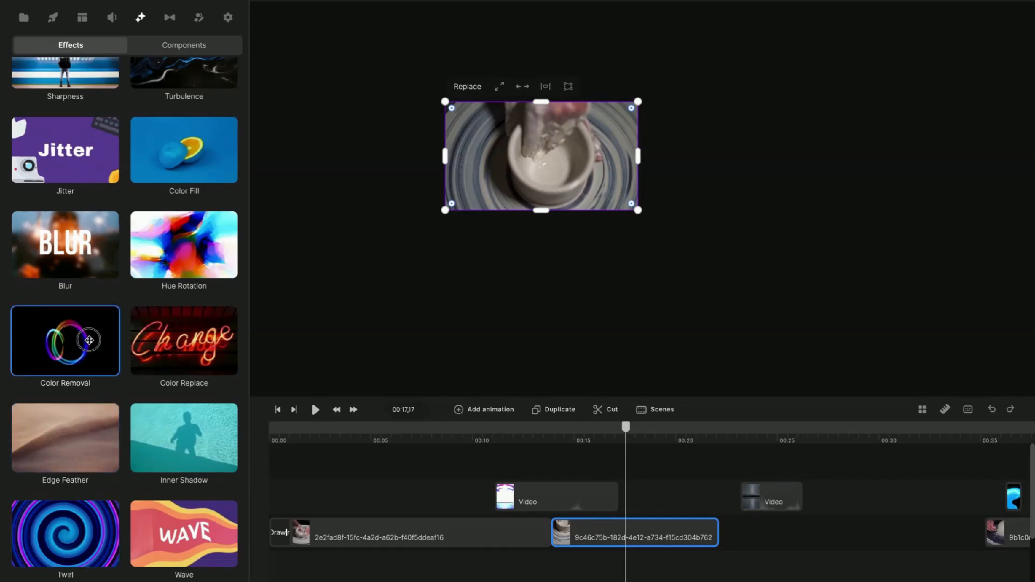
{"action": "left_click_drag", "start_coordinate": [78, 340], "coordinate": [583, 490]}
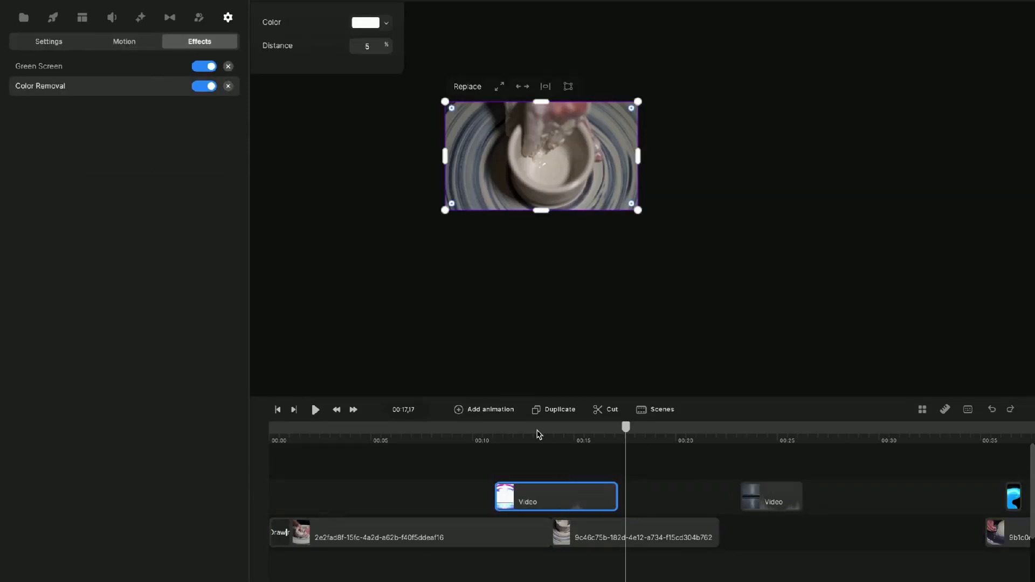
{"action": "left_click", "coordinate": [542, 439]}
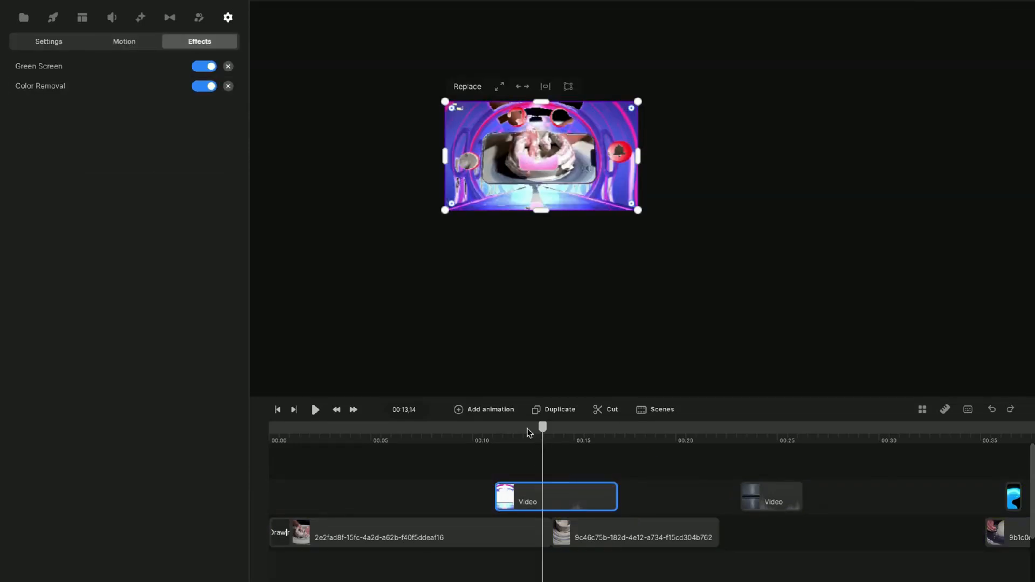
{"action": "left_click", "coordinate": [228, 67]}
{"action": "left_click_drag", "start_coordinate": [542, 430], "coordinate": [504, 430]}
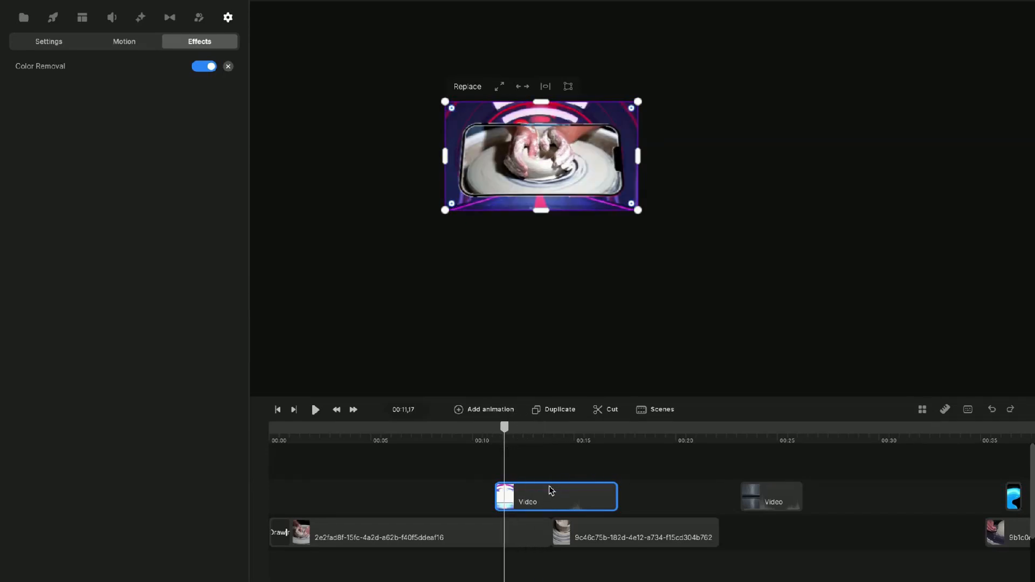
Step: Fit the canvas to the view and set the overlay's Color Removal colour to dark blue 212352, sampled from its background
{"action": "scroll", "coordinate": [575, 189], "scroll_direction": "up", "scroll_amount": 5}
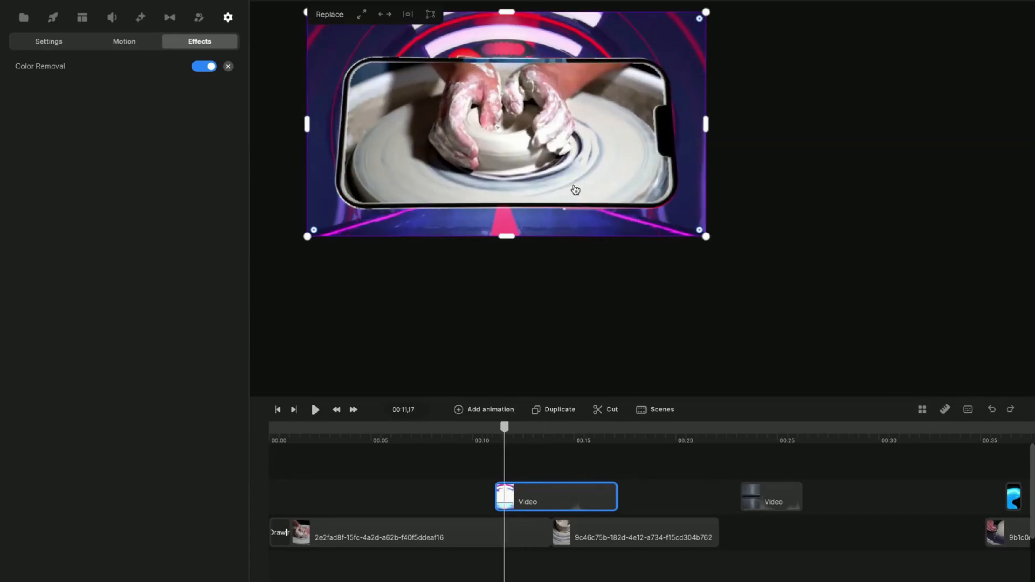
{"action": "right_click", "coordinate": [533, 34]}
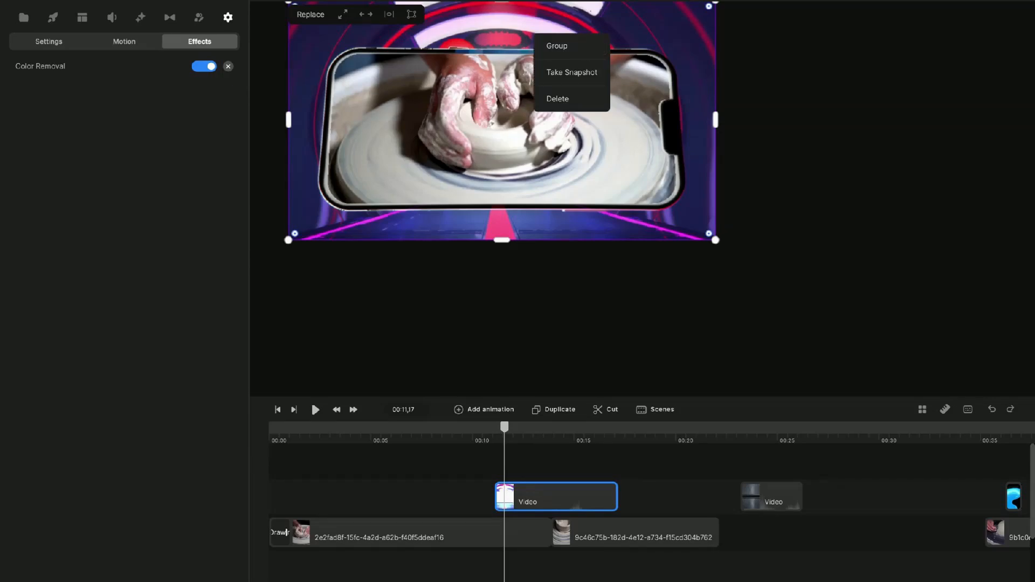
{"action": "left_click", "coordinate": [672, 2]}
{"action": "left_click", "coordinate": [694, 102]}
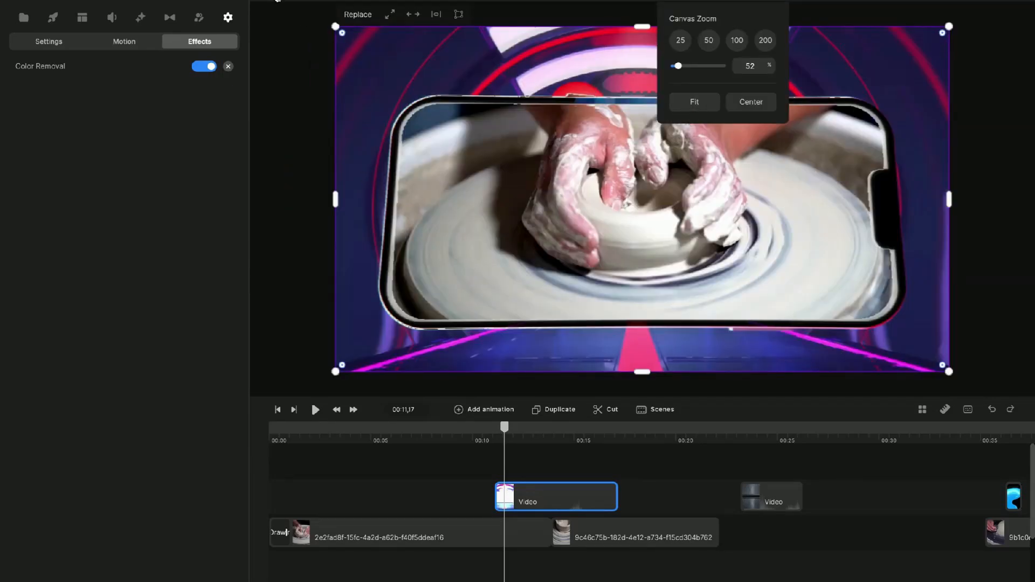
{"action": "left_click", "coordinate": [140, 68]}
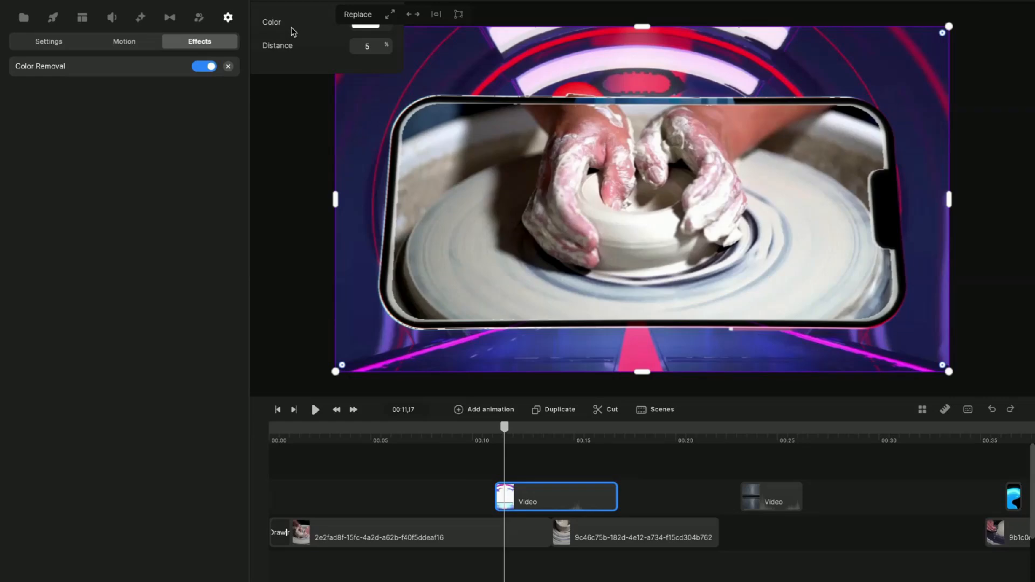
{"action": "left_click", "coordinate": [372, 24]}
{"action": "left_click", "coordinate": [498, 155]}
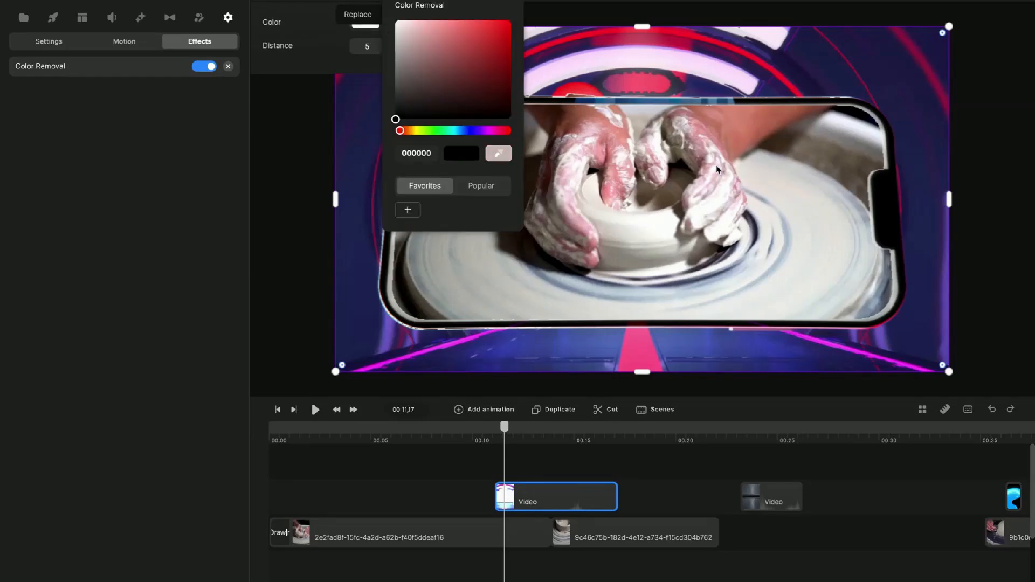
{"action": "left_click", "coordinate": [884, 83]}
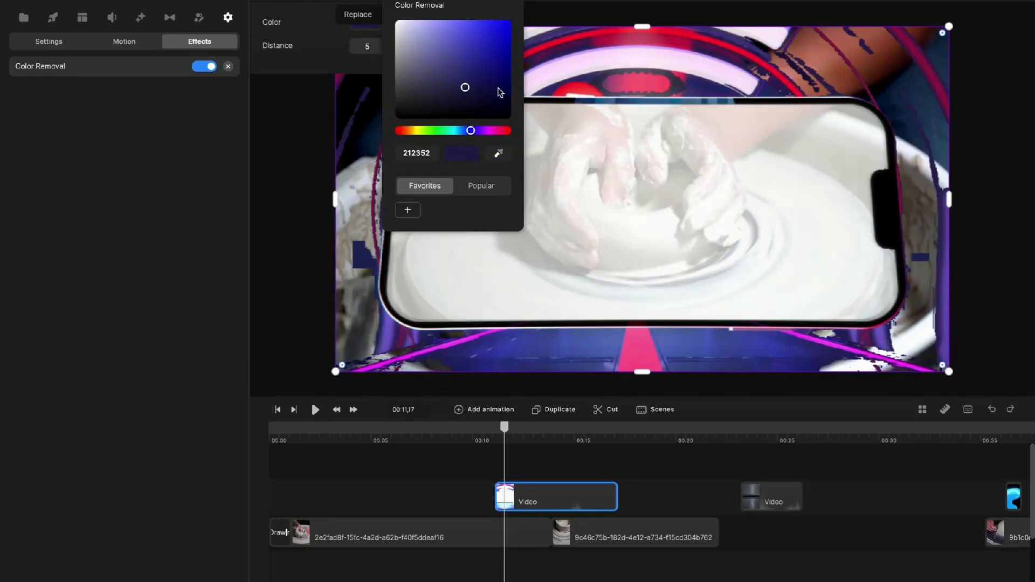
Step: Set the overlay's Color Removal distance to 25.8% and play from the overlay's start to preview the result
{"action": "left_click", "coordinate": [364, 54]}
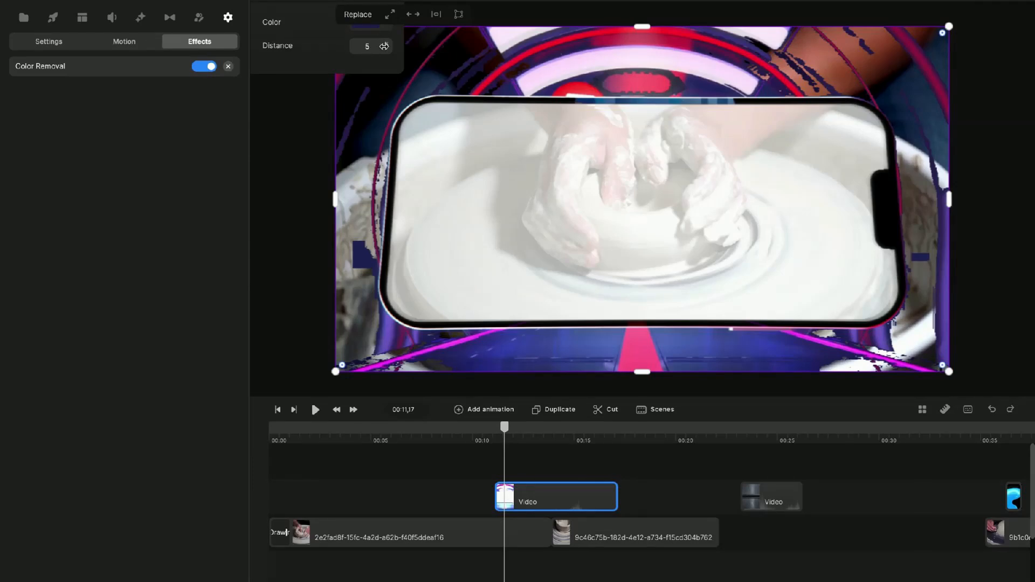
{"action": "mouse_move", "coordinate": [384, 47]}
{"action": "left_mouse_down"}
{"action": "mouse_move", "coordinate": [423, 44]}
{"action": "mouse_move", "coordinate": [330, 49]}
{"action": "mouse_move", "coordinate": [471, 44]}
{"action": "mouse_move", "coordinate": [375, 44]}
{"action": "mouse_move", "coordinate": [399, 48]}
{"action": "left_mouse_up"}
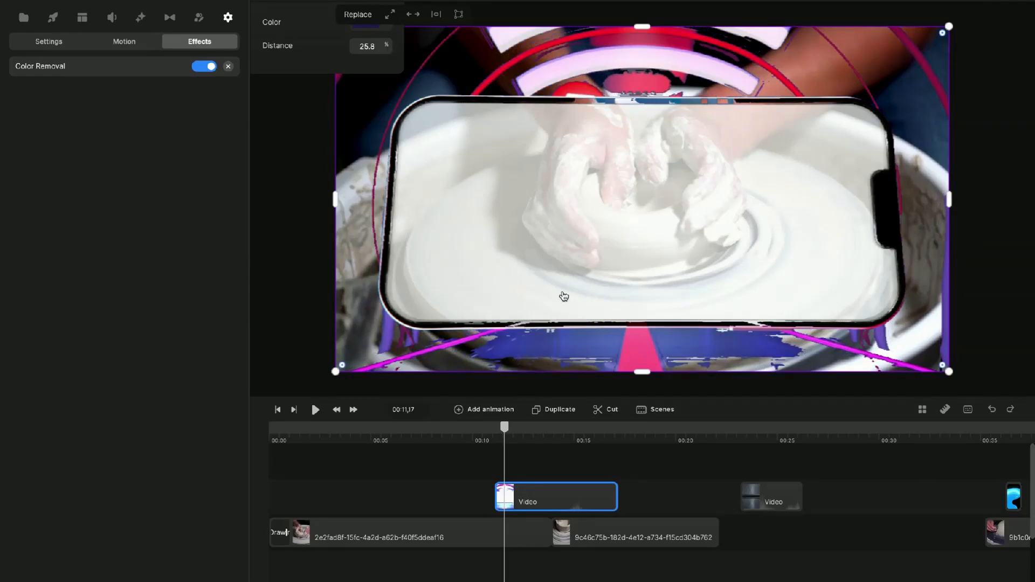
{"action": "left_click_drag", "start_coordinate": [503, 436], "coordinate": [495, 433]}
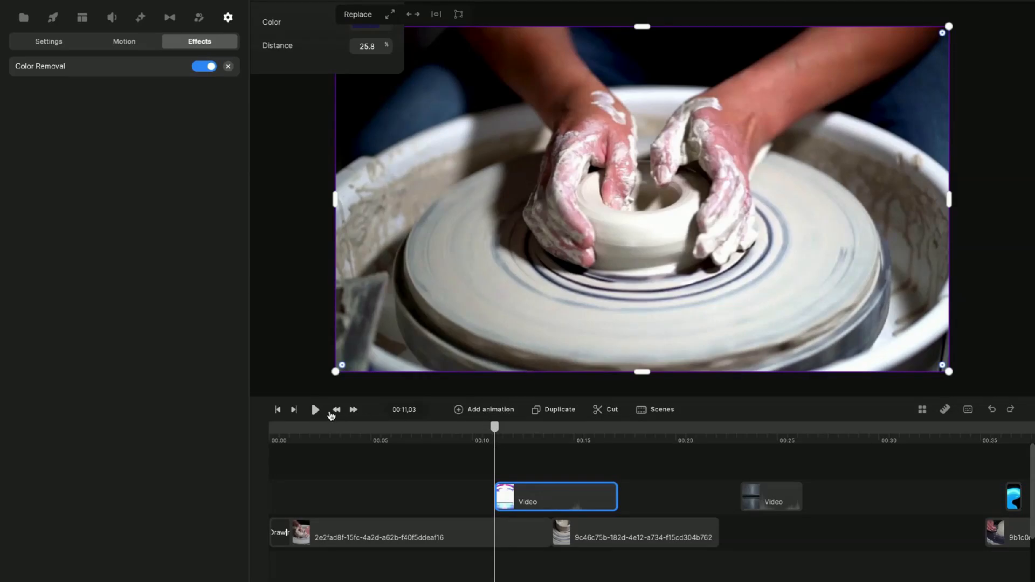
{"action": "left_click", "coordinate": [316, 410]}
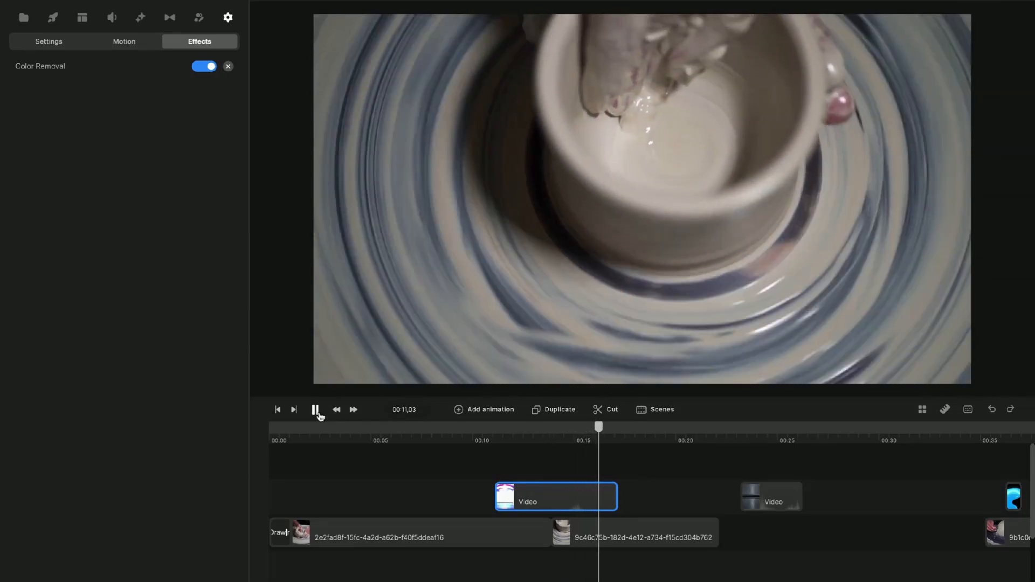
{"action": "left_click", "coordinate": [317, 412]}
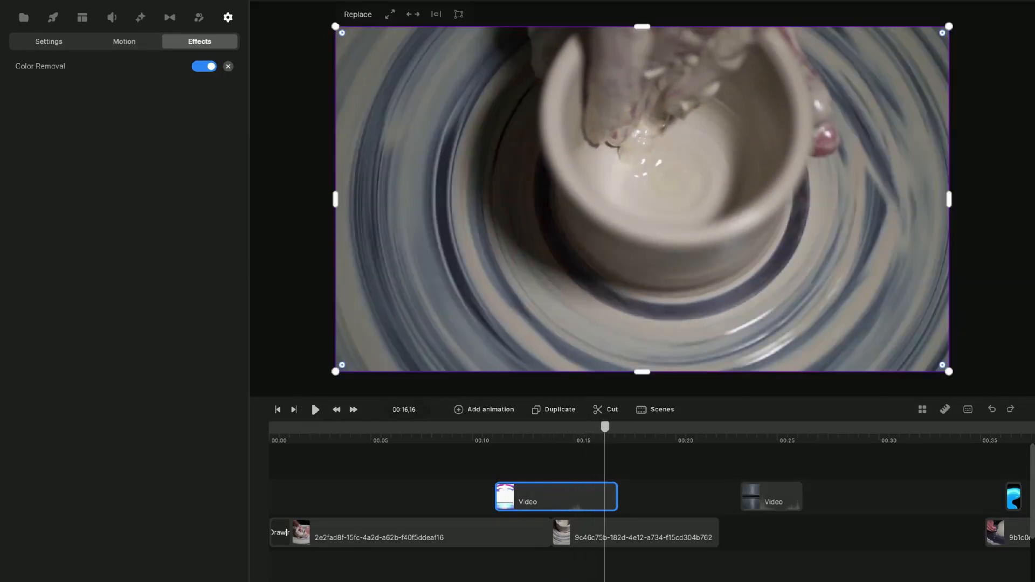
Step: Add the Particles component above the first clip at the start of the timeline and play it
{"action": "left_click", "coordinate": [112, 20]}
{"action": "left_click", "coordinate": [140, 18]}
{"action": "left_click", "coordinate": [184, 45]}
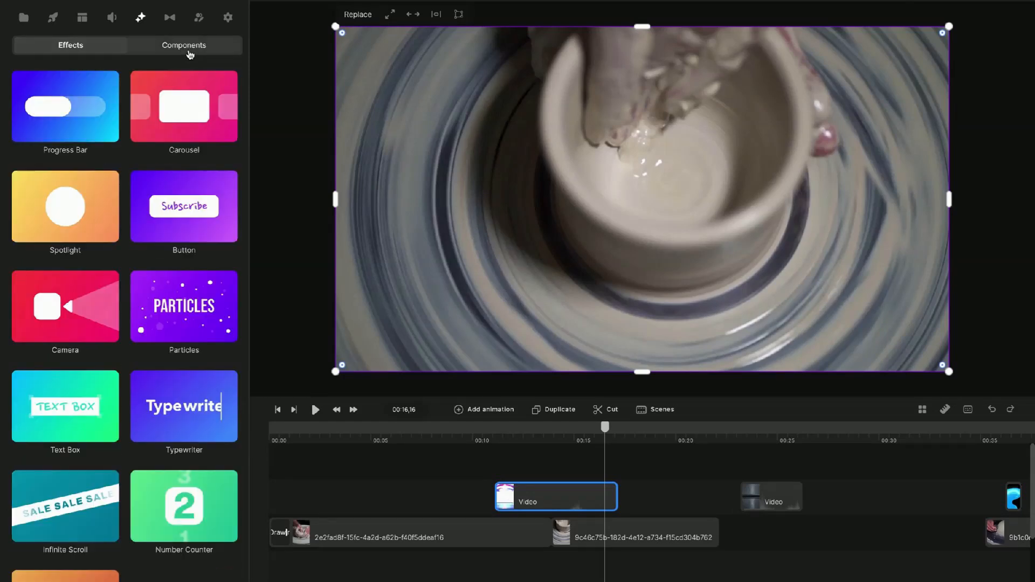
{"action": "scroll", "coordinate": [164, 352], "scroll_direction": "down", "scroll_amount": 2}
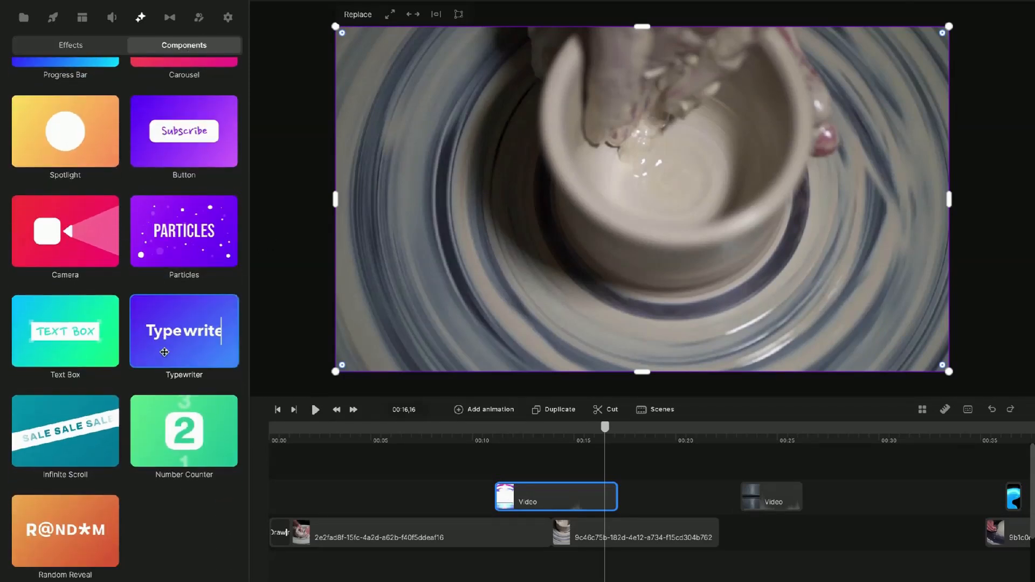
{"action": "scroll", "coordinate": [191, 352], "scroll_direction": "up", "scroll_amount": 2}
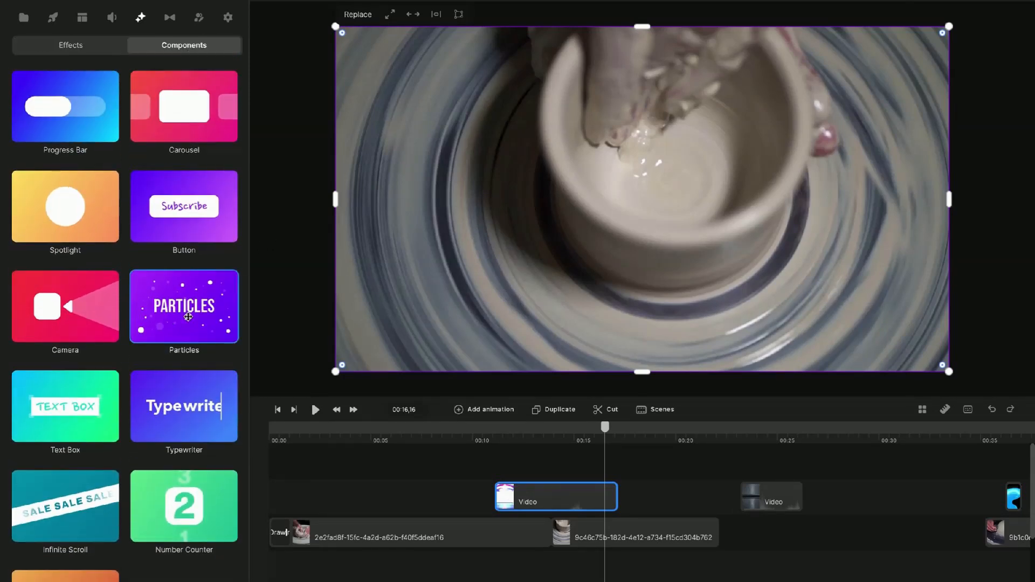
{"action": "left_click_drag", "start_coordinate": [189, 318], "coordinate": [296, 489]}
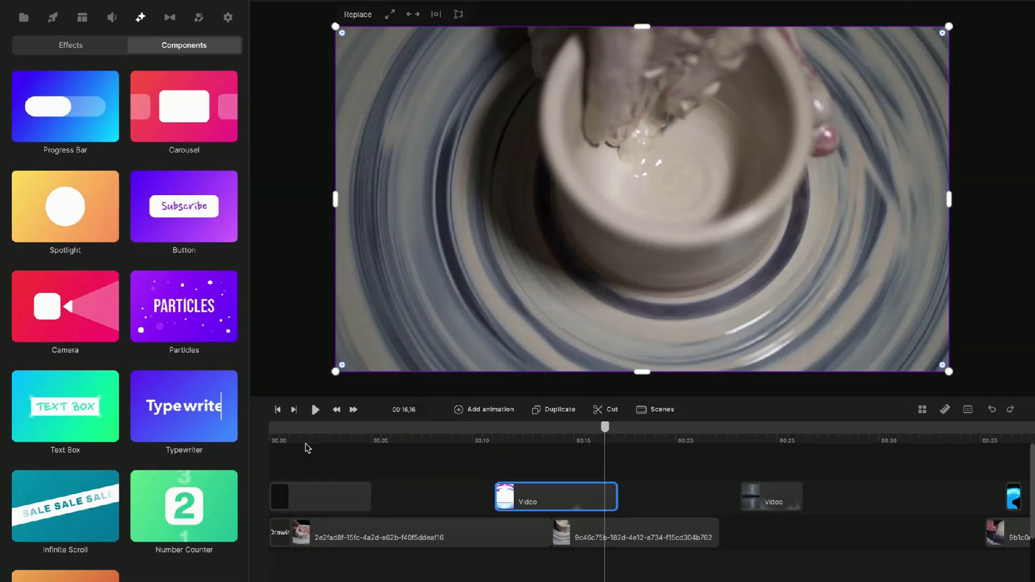
{"action": "left_click", "coordinate": [273, 441]}
{"action": "left_click", "coordinate": [315, 410]}
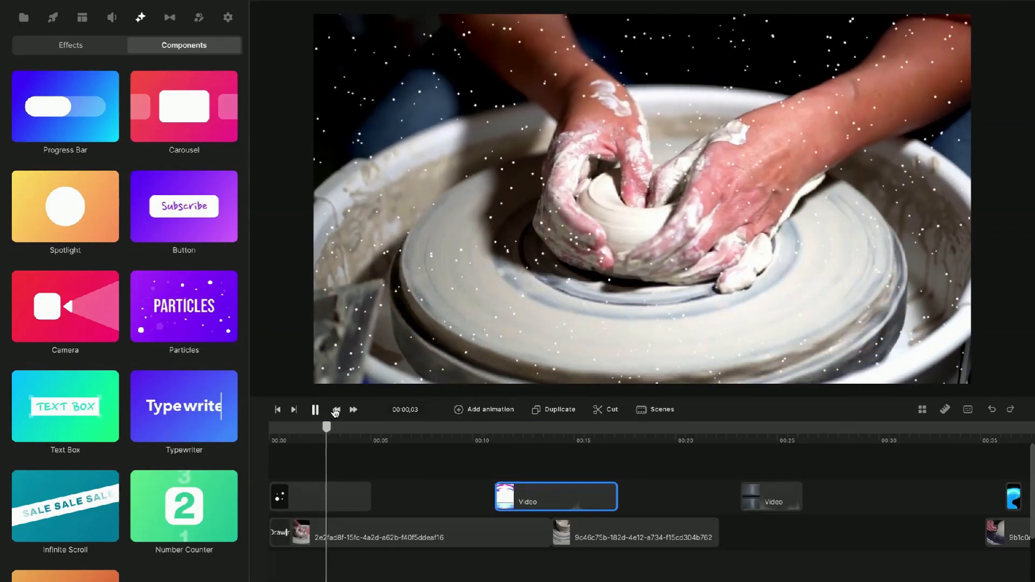
Step: Set the Particles component to a count of 1000 and a size of 2%
{"action": "left_click", "coordinate": [308, 497]}
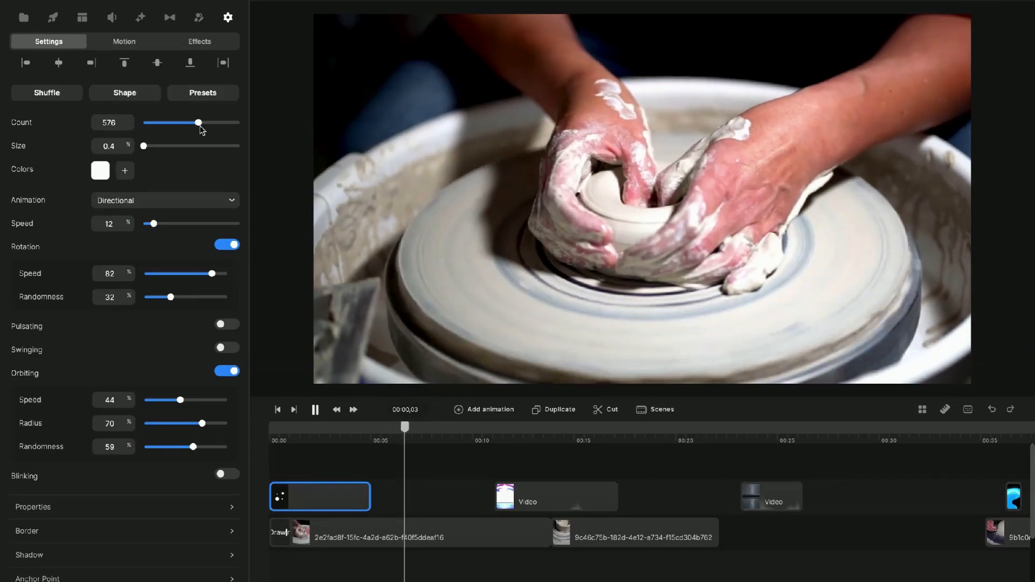
{"action": "left_click_drag", "start_coordinate": [426, 431], "coordinate": [270, 427]}
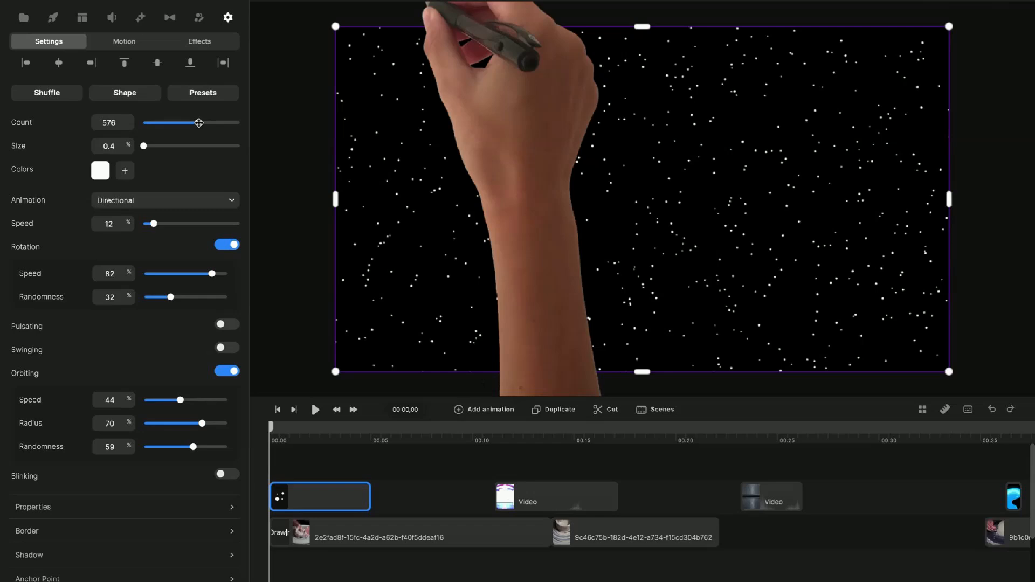
{"action": "left_click_drag", "start_coordinate": [198, 123], "coordinate": [247, 125]}
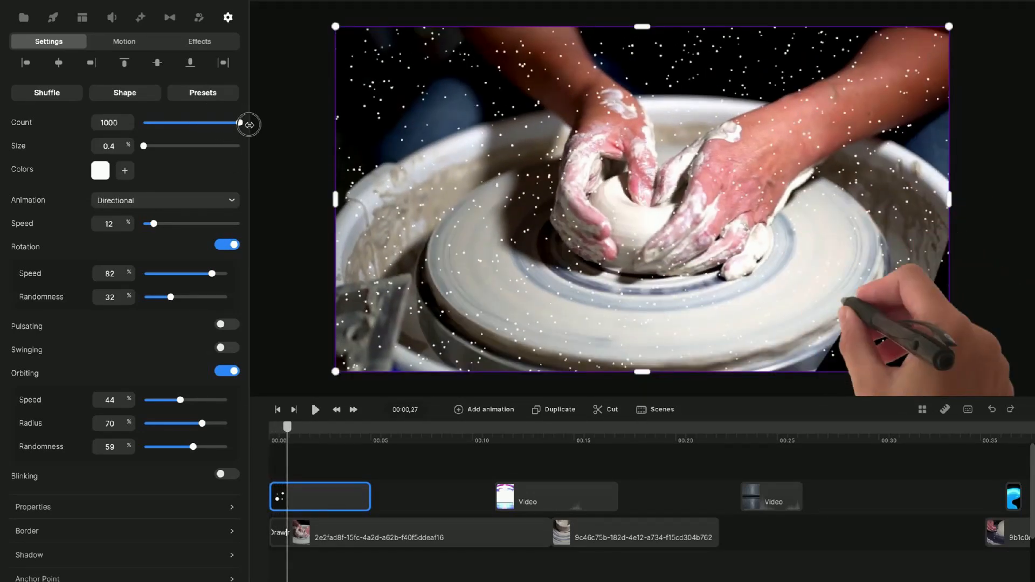
{"action": "mouse_move", "coordinate": [145, 146]}
{"action": "left_mouse_down"}
{"action": "mouse_move", "coordinate": [169, 145]}
{"action": "mouse_move", "coordinate": [146, 147]}
{"action": "left_mouse_up"}
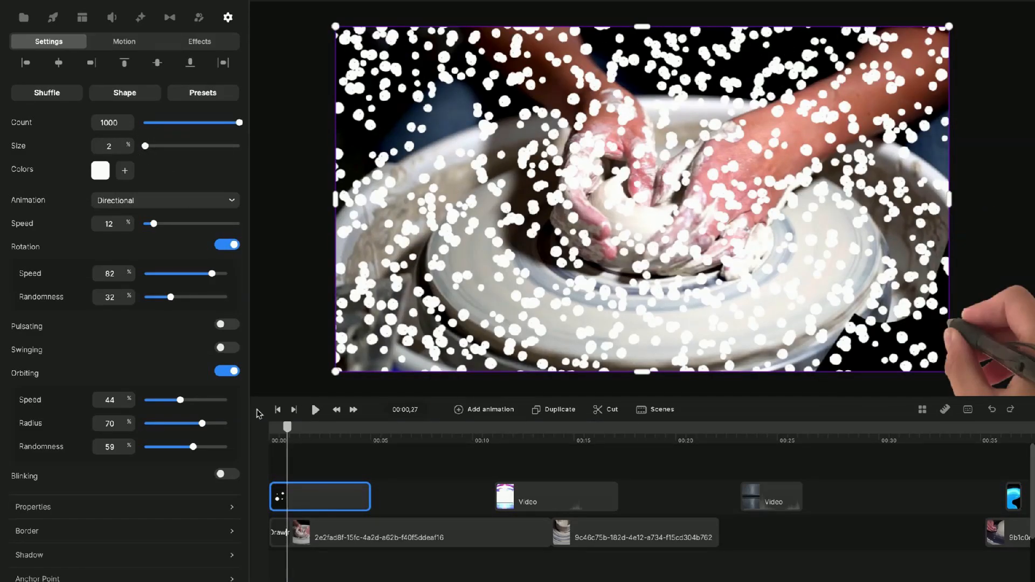
Step: Try the Spiral animation on the particles, and switch the animation to Static
{"action": "left_click", "coordinate": [222, 206]}
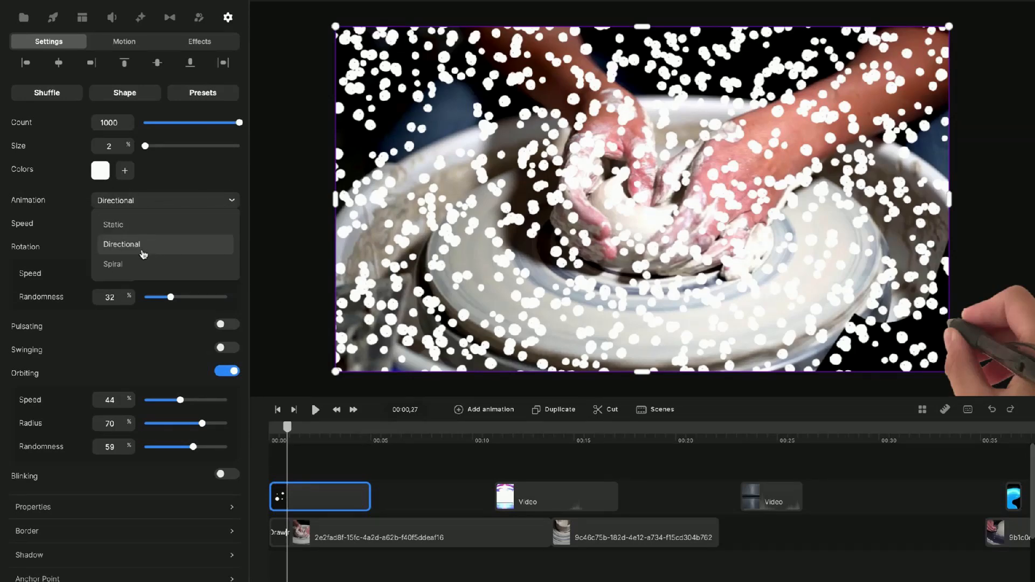
{"action": "left_click", "coordinate": [150, 264]}
{"action": "left_click", "coordinate": [213, 199]}
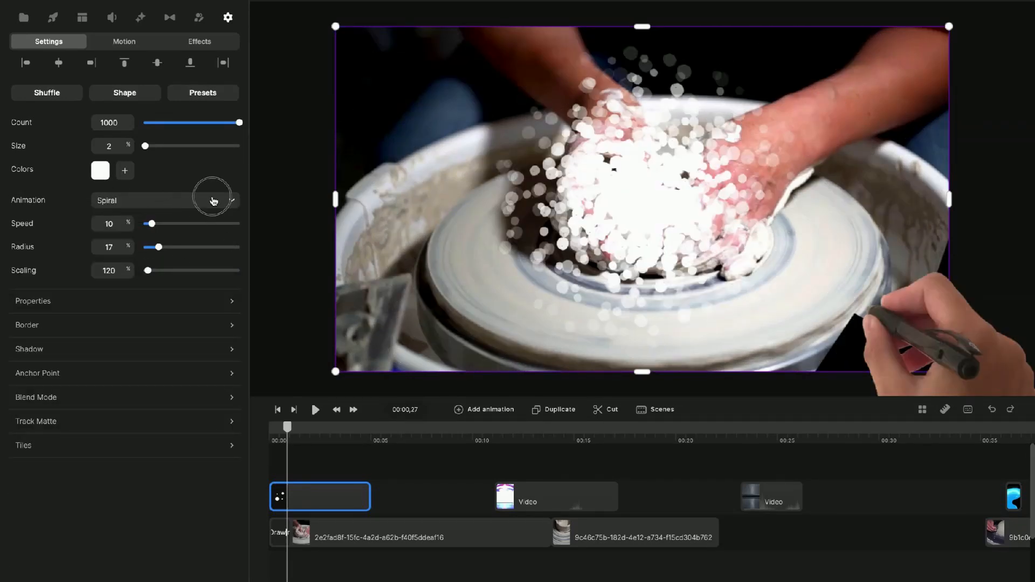
{"action": "left_click", "coordinate": [143, 224]}
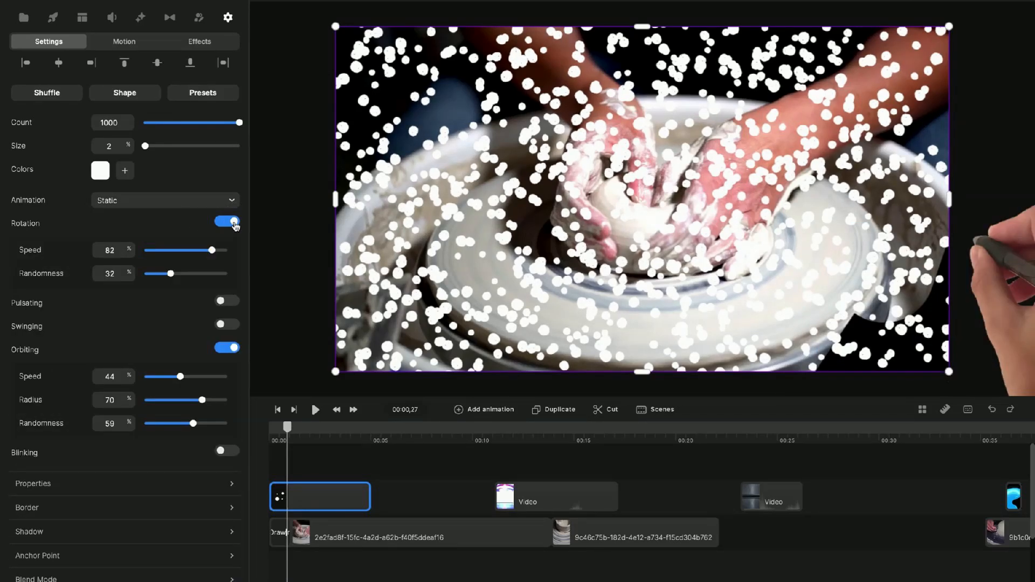
Step: Set the particles' rotation speed to 100% and randomness to 85%, and enable Pulsating at 69% speed
{"action": "mouse_move", "coordinate": [212, 250]}
{"action": "left_mouse_down"}
{"action": "mouse_move", "coordinate": [183, 248]}
{"action": "mouse_move", "coordinate": [220, 250]}
{"action": "left_mouse_up"}
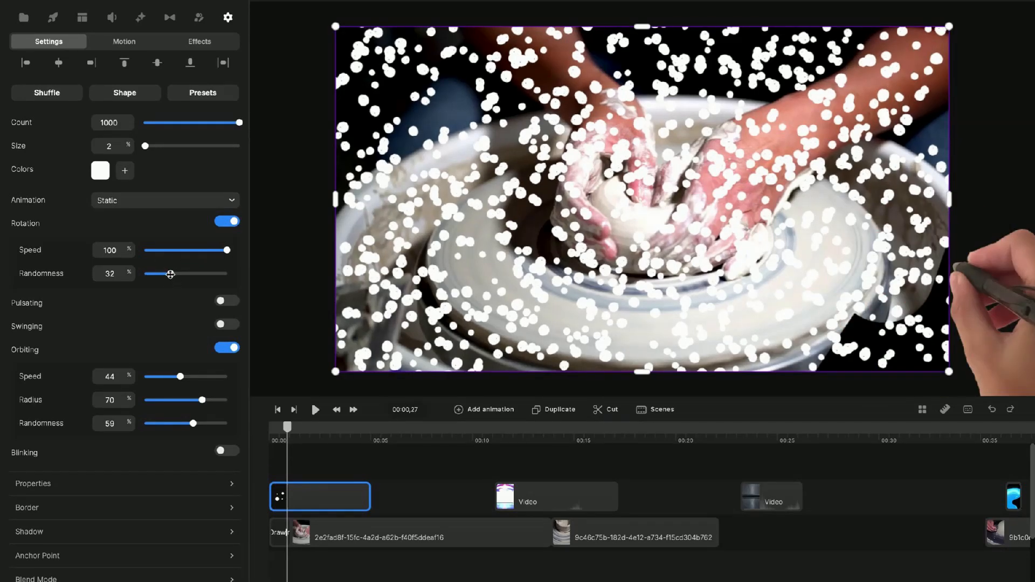
{"action": "mouse_move", "coordinate": [171, 274]}
{"action": "left_mouse_down"}
{"action": "mouse_move", "coordinate": [227, 274]}
{"action": "mouse_move", "coordinate": [215, 273]}
{"action": "left_mouse_up"}
{"action": "left_click", "coordinate": [221, 302]}
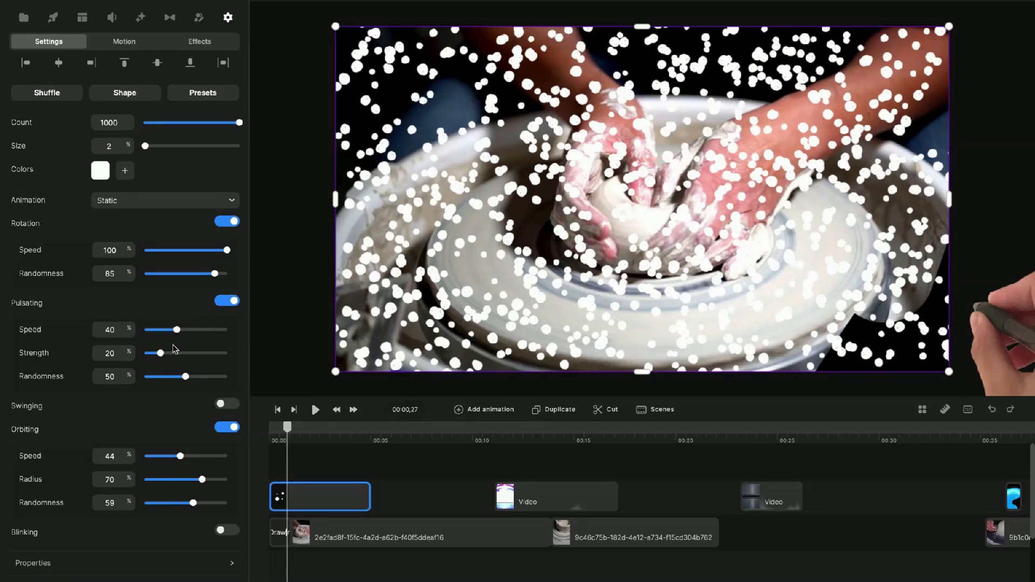
{"action": "left_click_drag", "start_coordinate": [177, 330], "coordinate": [201, 330]}
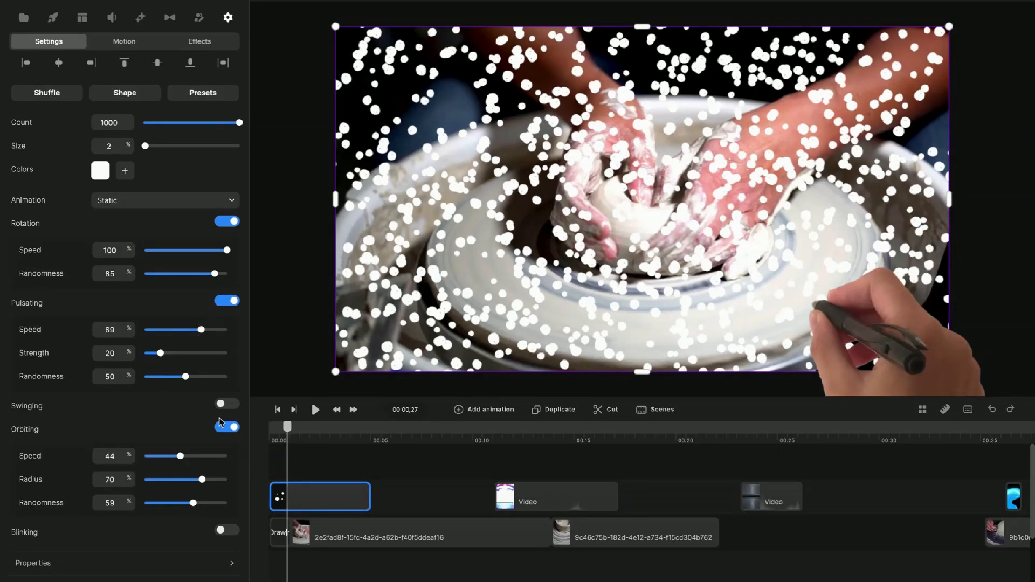
Step: Play the timeline from the start to about 00:03 to preview the adjusted particles
{"action": "left_click_drag", "start_coordinate": [286, 429], "coordinate": [271, 429]}
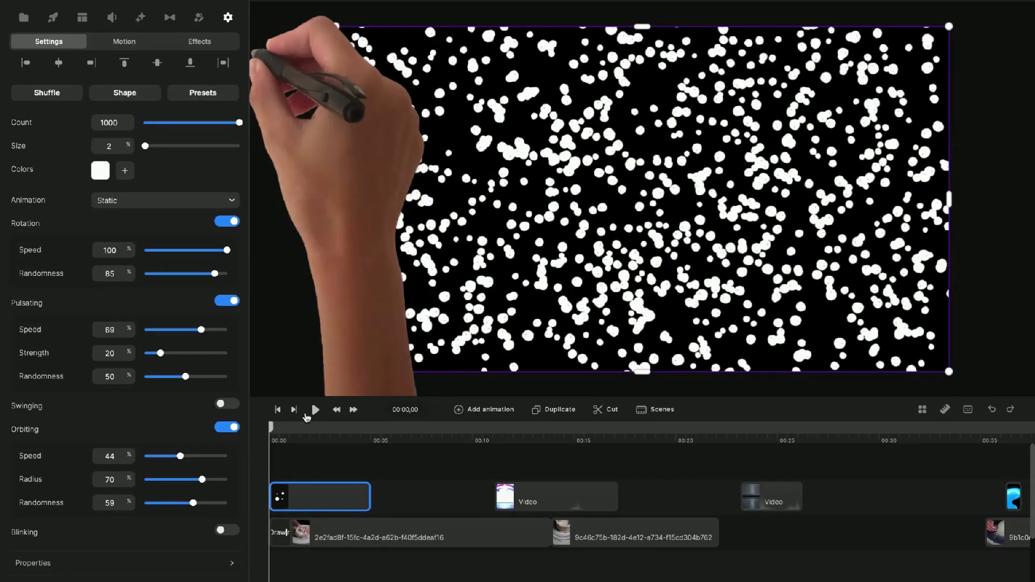
{"action": "left_click", "coordinate": [315, 412]}
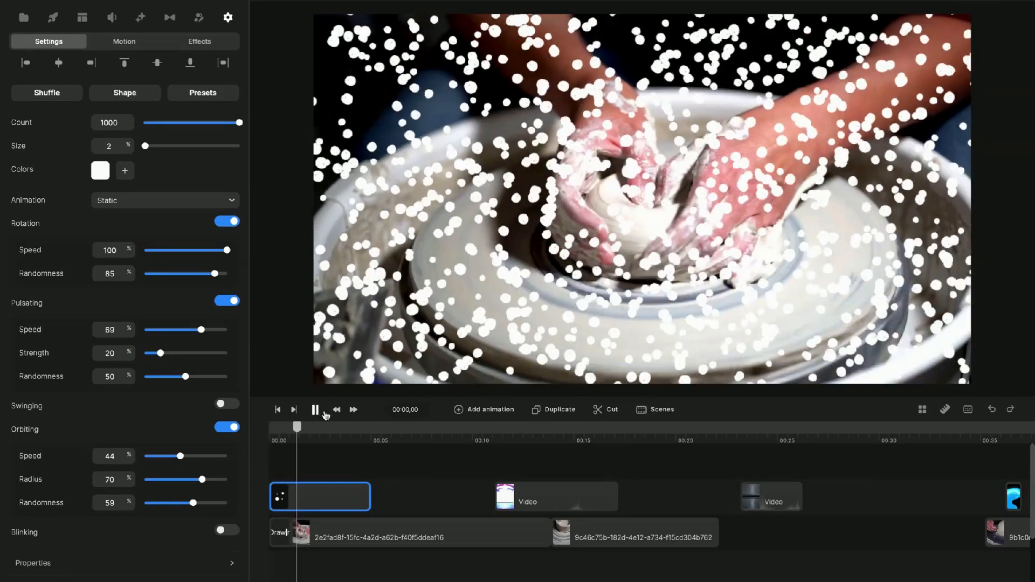
{"action": "left_click", "coordinate": [315, 410]}
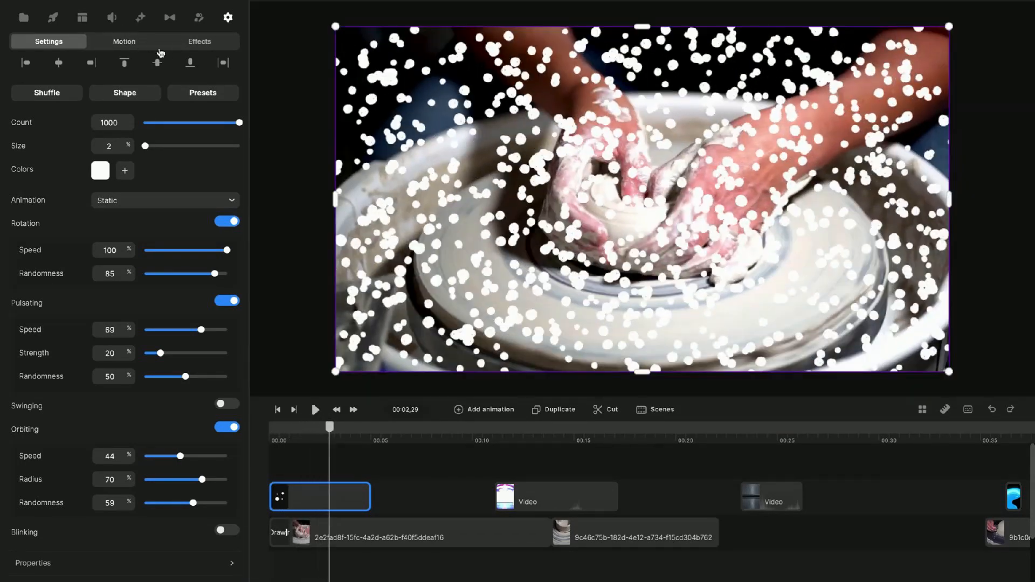
Step: Add the Progress Bar component above the particles from the timeline's start and play it from the beginning
{"action": "left_click", "coordinate": [140, 17]}
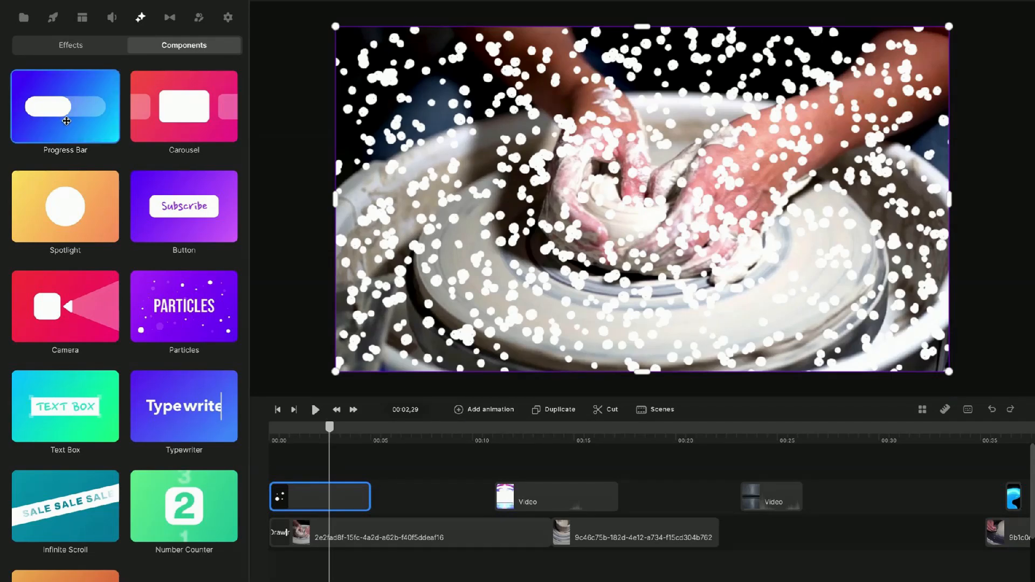
{"action": "left_click_drag", "start_coordinate": [67, 120], "coordinate": [307, 472]}
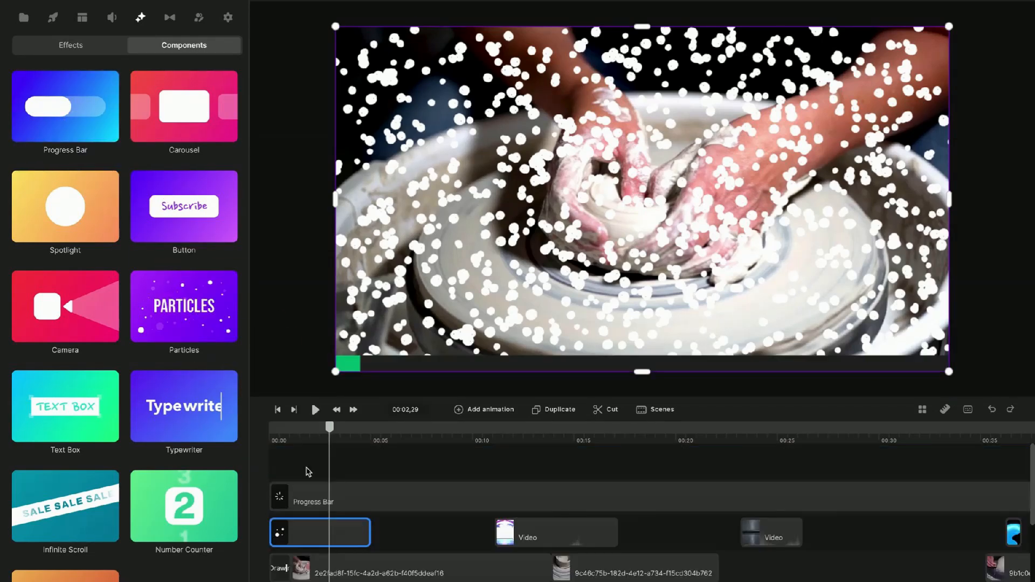
{"action": "left_click_drag", "start_coordinate": [329, 431], "coordinate": [272, 430]}
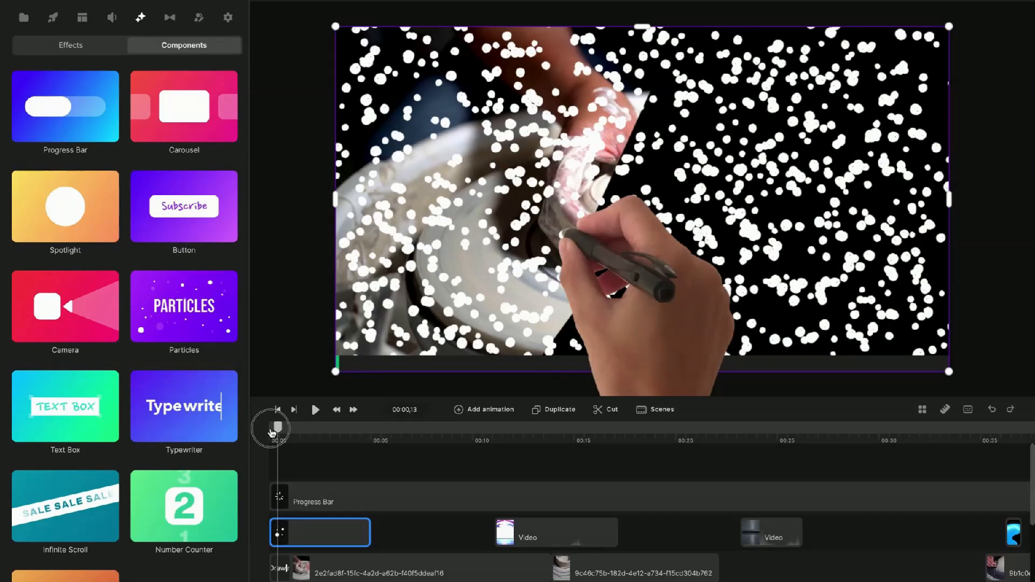
{"action": "left_click", "coordinate": [316, 410]}
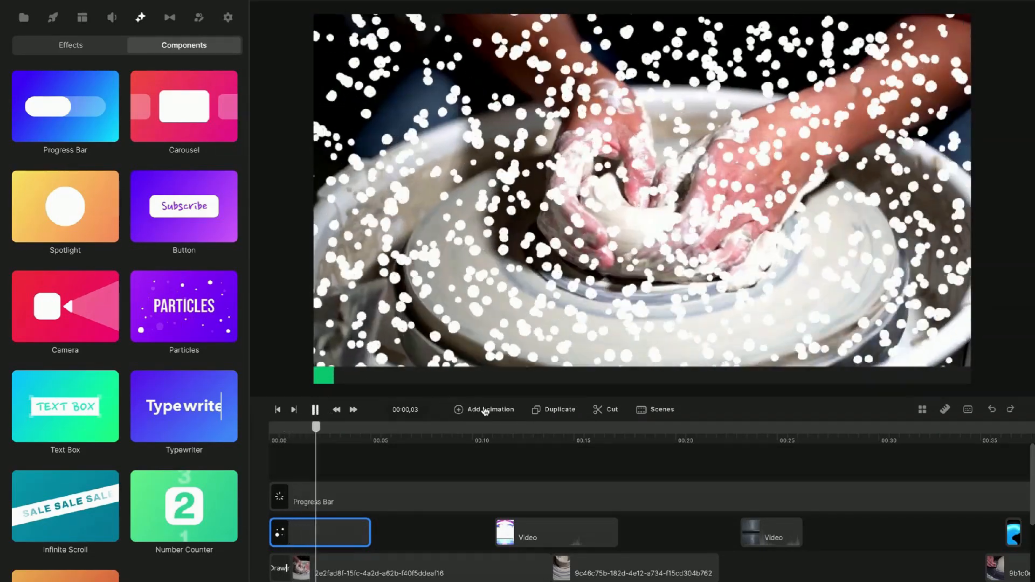
Step: Set the Progress Bar to complete at 50%, stop at 30% and have a radius of 3%
{"action": "left_click", "coordinate": [404, 499]}
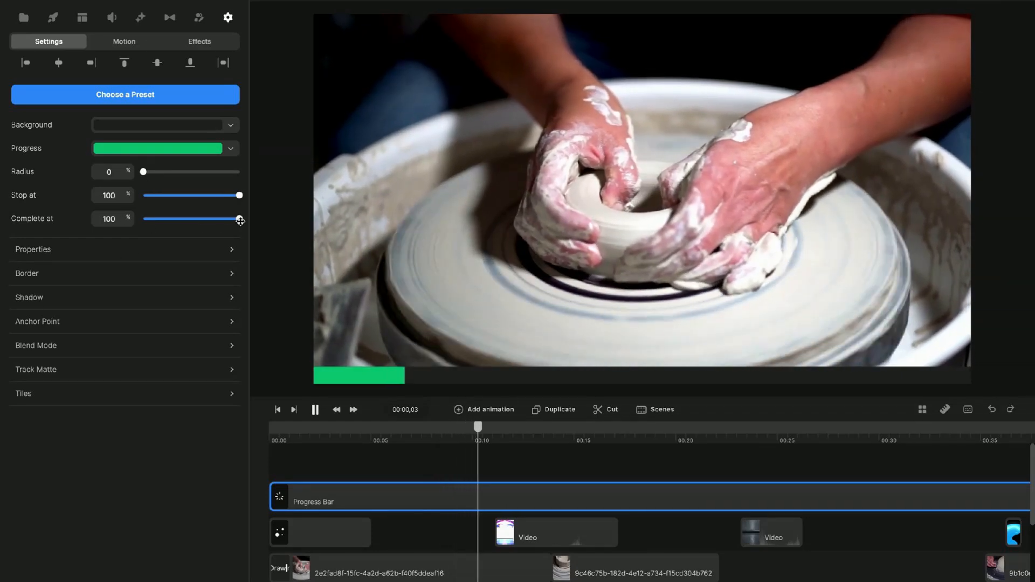
{"action": "left_click_drag", "start_coordinate": [239, 219], "coordinate": [190, 226]}
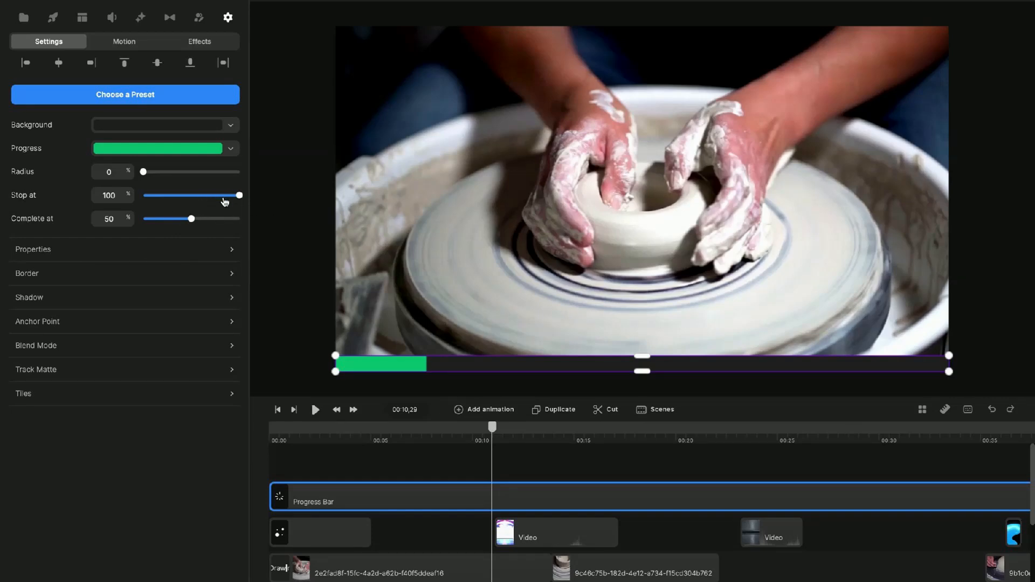
{"action": "left_click_drag", "start_coordinate": [239, 196], "coordinate": [135, 176]}
Step: Change the Progress Bar's background colour to black 000000
{"action": "left_click", "coordinate": [230, 126]}
{"action": "left_click_drag", "start_coordinate": [286, 184], "coordinate": [358, 196]}
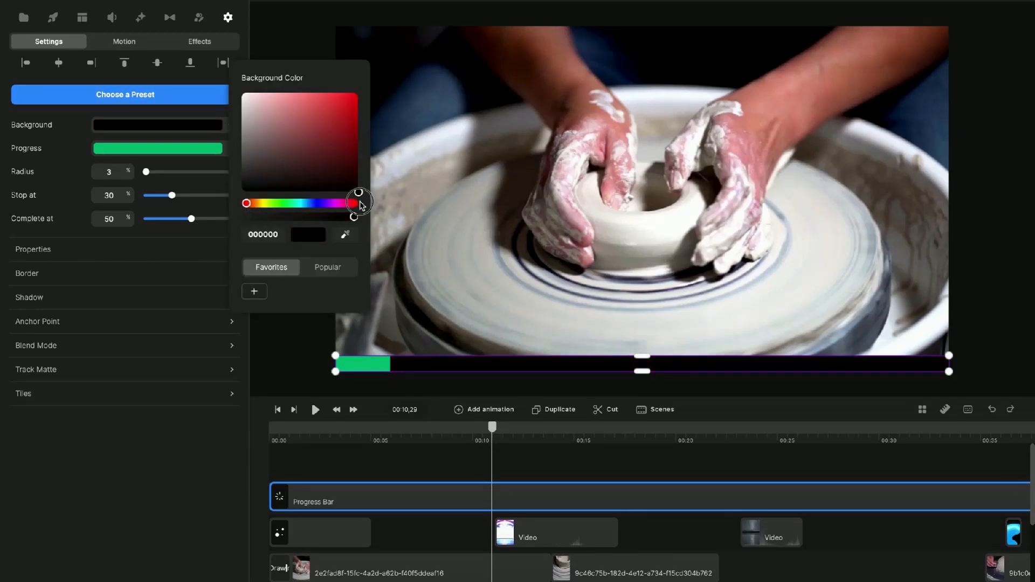
{"action": "left_click_drag", "start_coordinate": [272, 157], "coordinate": [367, 209]}
{"action": "left_click", "coordinate": [207, 437]}
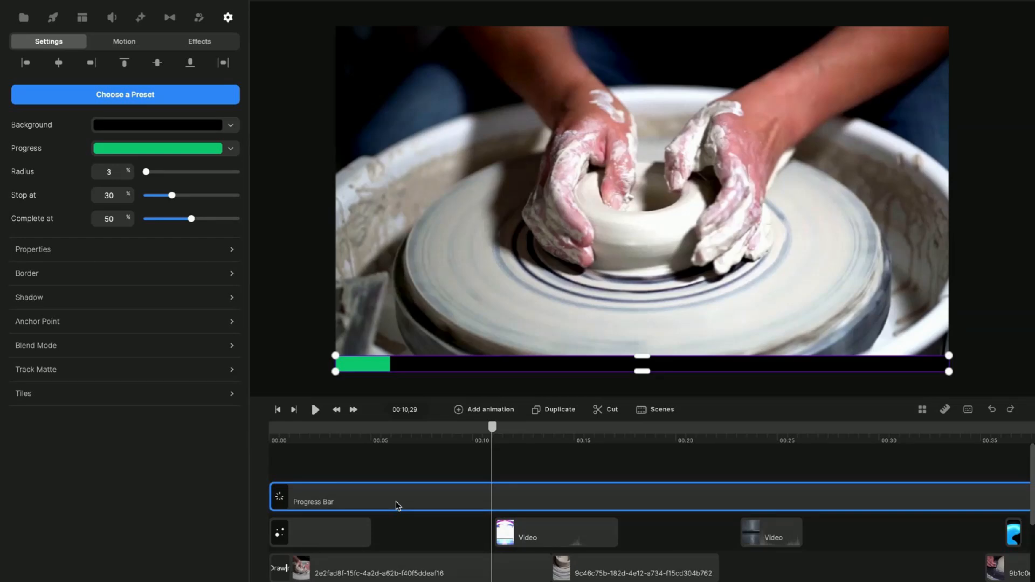
Step: Delete the Progress Bar and Particles components from the timeline
{"action": "key", "text": "Delete"}
{"action": "left_click", "coordinate": [324, 500]}
{"action": "key", "text": "Delete"}
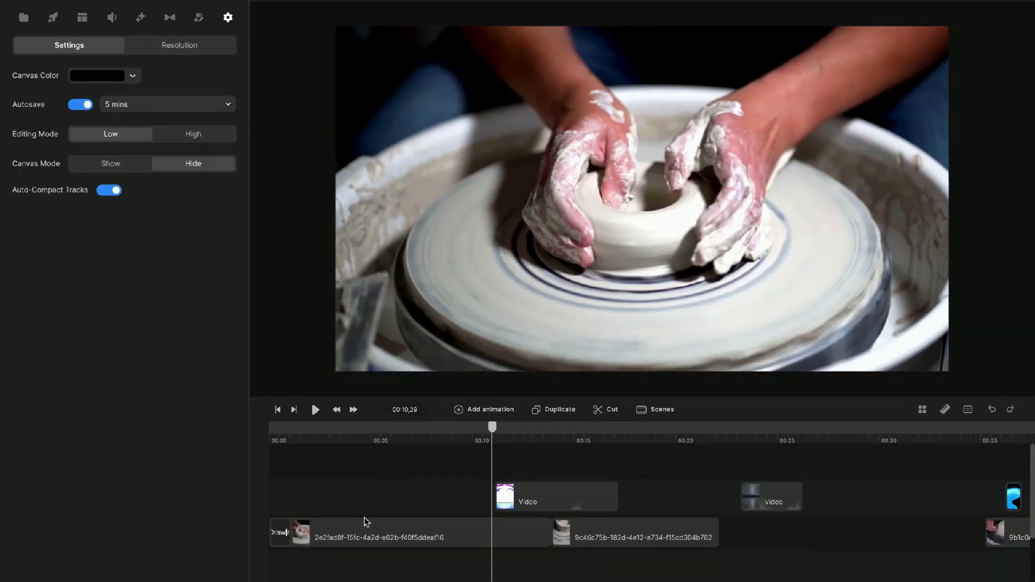
Step: Delete the overlay between the first and second clips and the video overlay after the second clip
{"action": "left_click", "coordinate": [566, 508]}
{"action": "key", "text": "Delete"}
{"action": "left_click", "coordinate": [766, 500]}
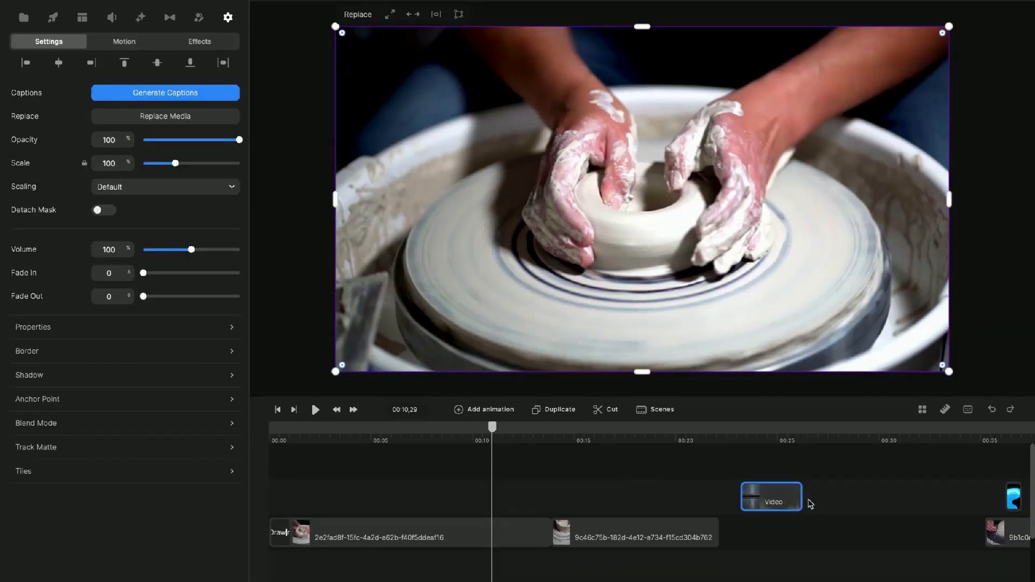
{"action": "key", "text": "Delete"}
Step: Delete the two overlays above the third clip and move that clip directly against the second clip's end
{"action": "scroll", "coordinate": [825, 513], "scroll_direction": "right", "scroll_amount": 5}
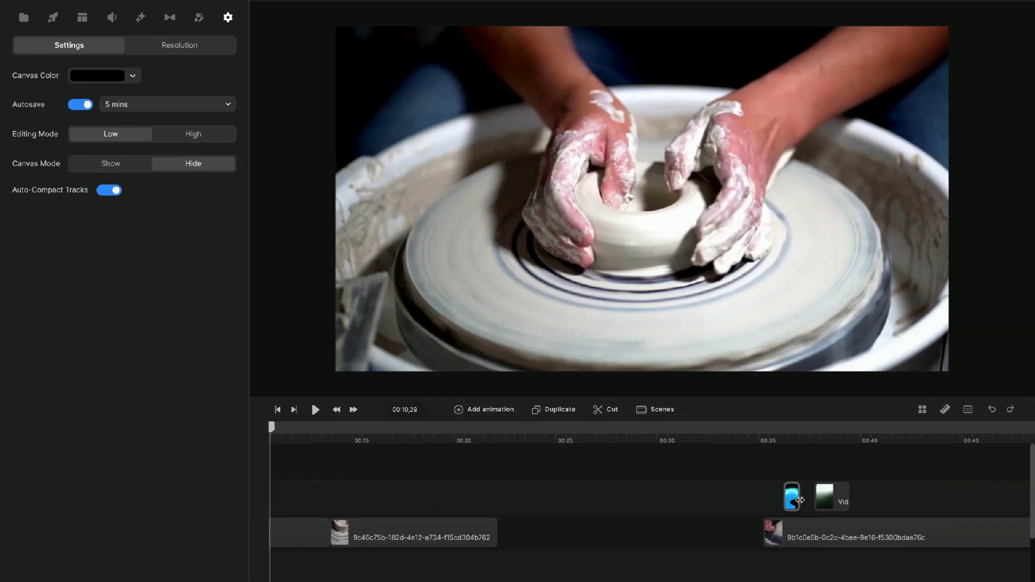
{"action": "left_click", "coordinate": [828, 502]}
{"action": "key", "text": "Delete"}
{"action": "left_click_drag", "start_coordinate": [828, 503], "coordinate": [573, 506]}
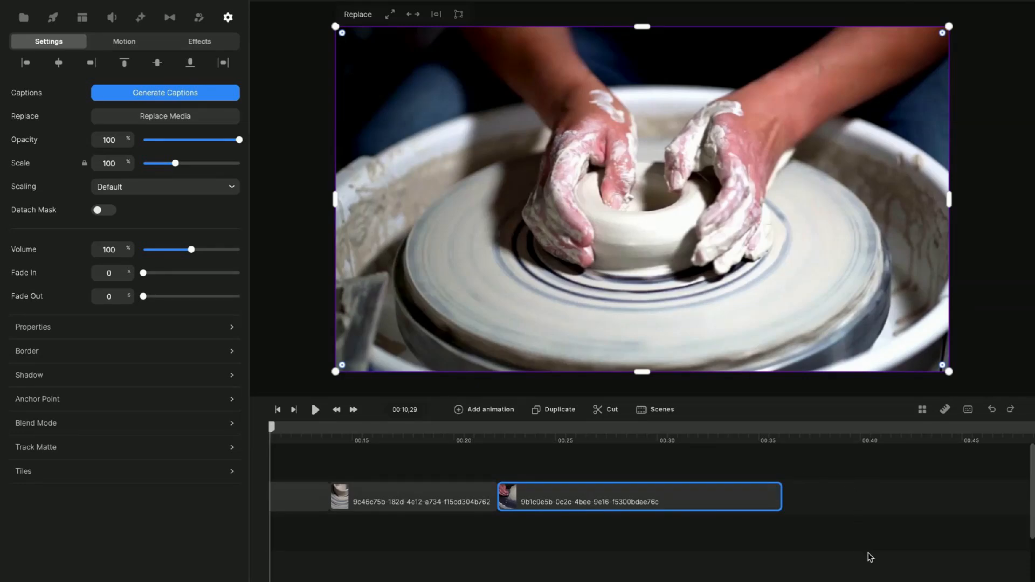
{"action": "scroll", "coordinate": [527, 506], "scroll_direction": "left", "scroll_amount": 4}
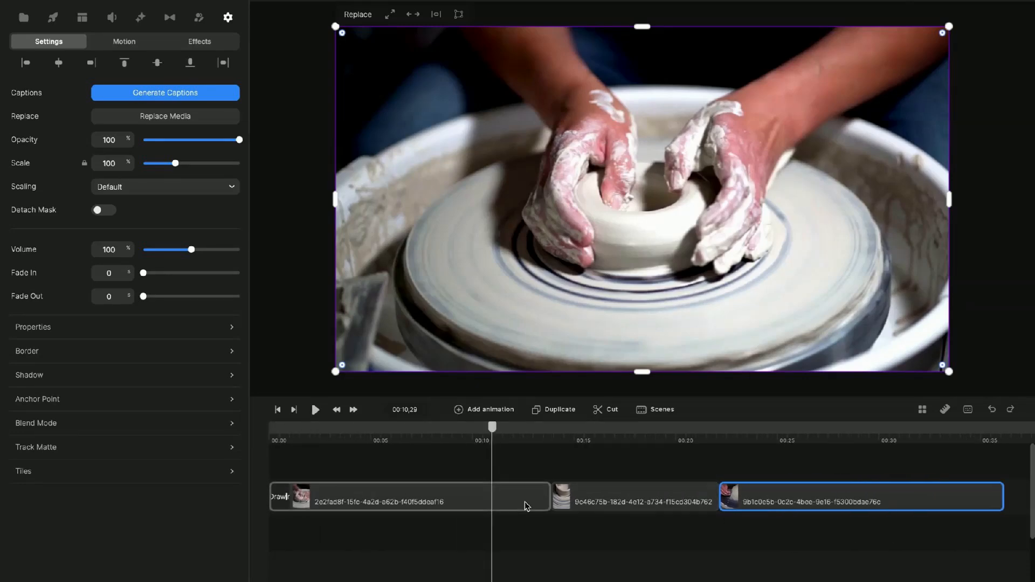